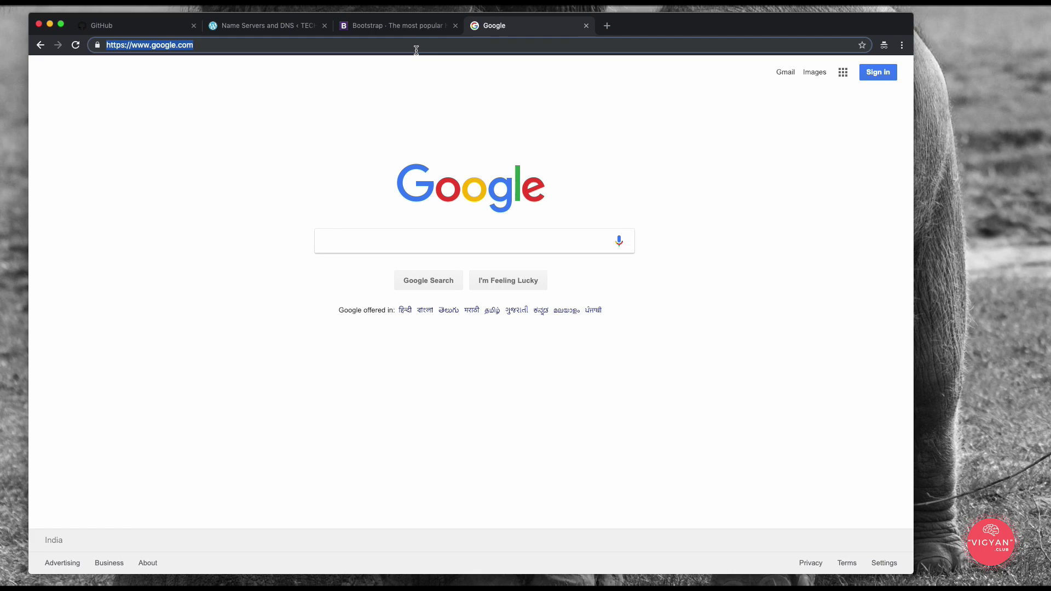
Step: Load apps.sgoyal.net and scroll through the BASKET project tiles
{"action": "type", "text": "apps.sgoyal"}
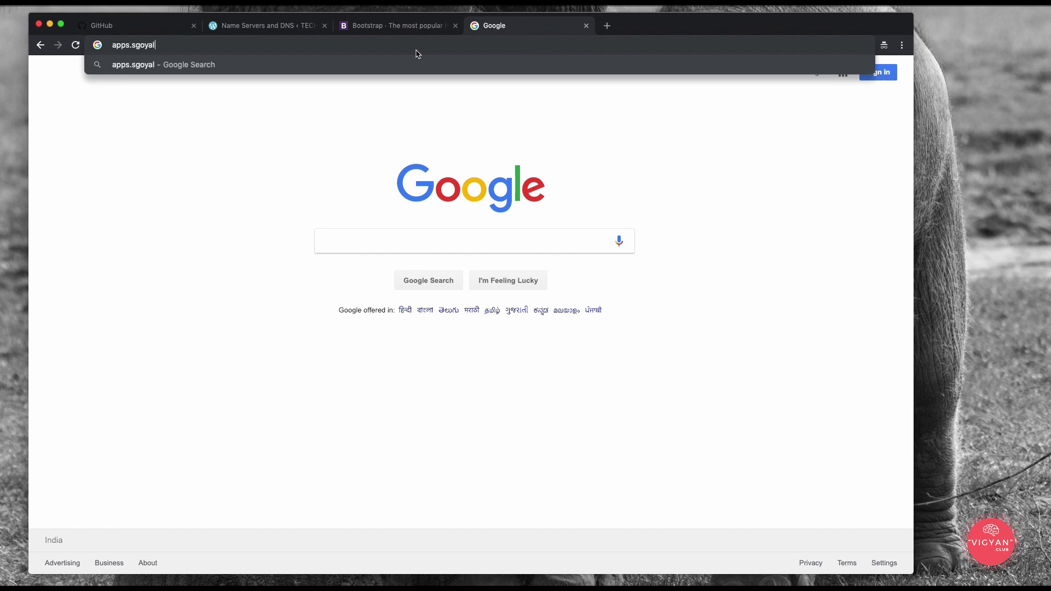
{"action": "type", "text": ".net"}
{"action": "key", "text": "Return"}
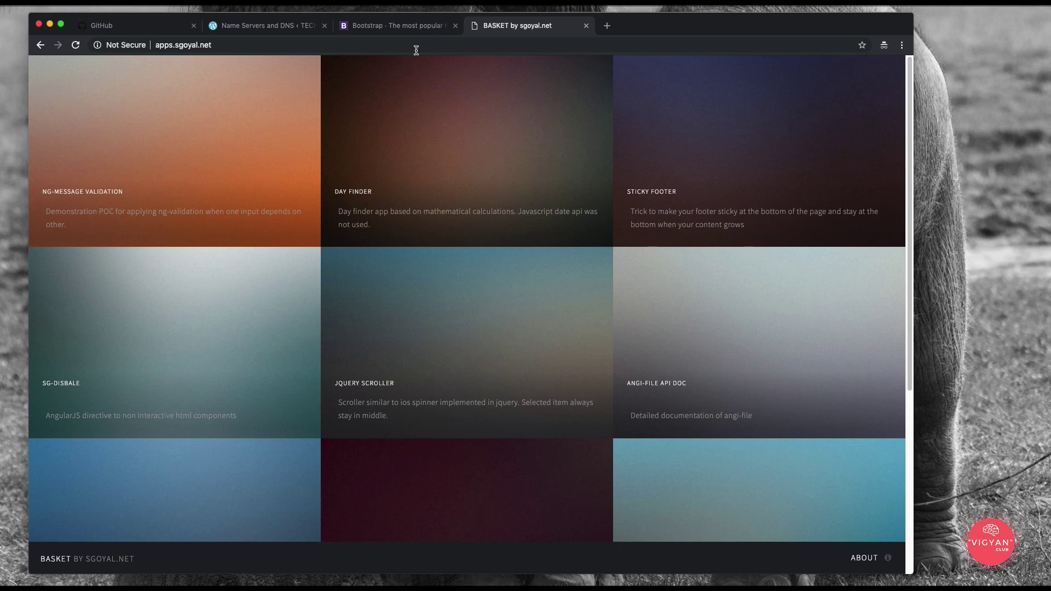
{"action": "scroll", "coordinate": [476, 139], "scroll_direction": "down", "scroll_amount": 5}
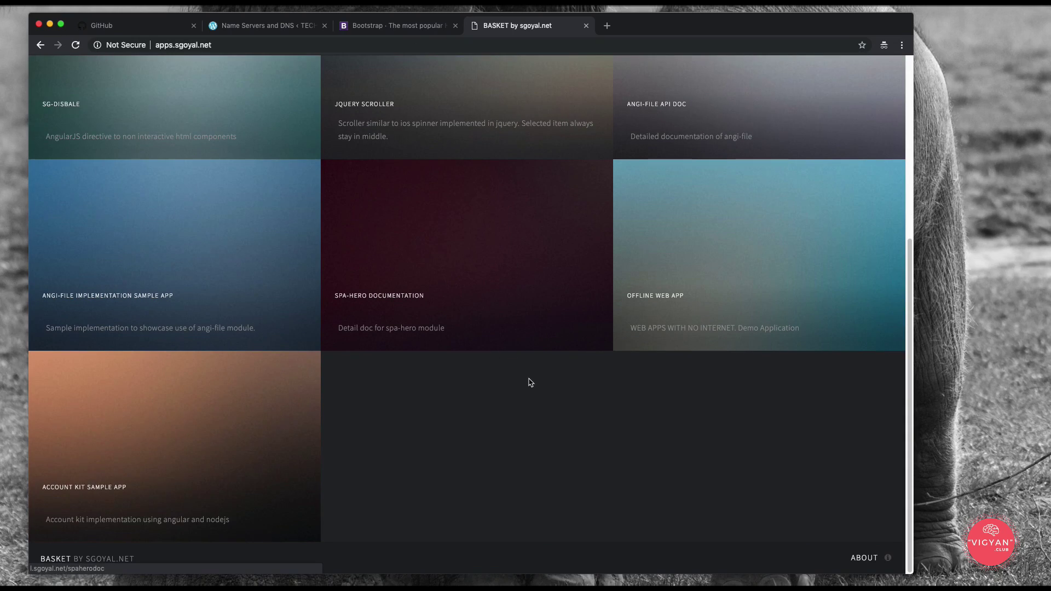
{"action": "scroll", "coordinate": [530, 382], "scroll_direction": "up", "scroll_amount": 5}
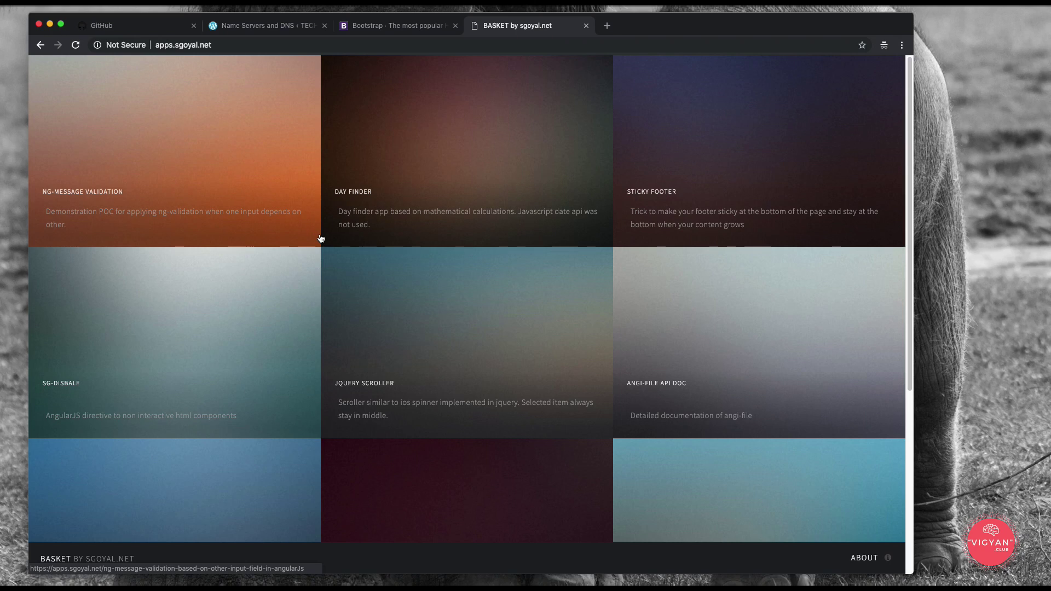
Step: Open shivam.st in a new incognito tab and scroll through its My Work and Journey sections
{"action": "left_click", "coordinate": [606, 25]}
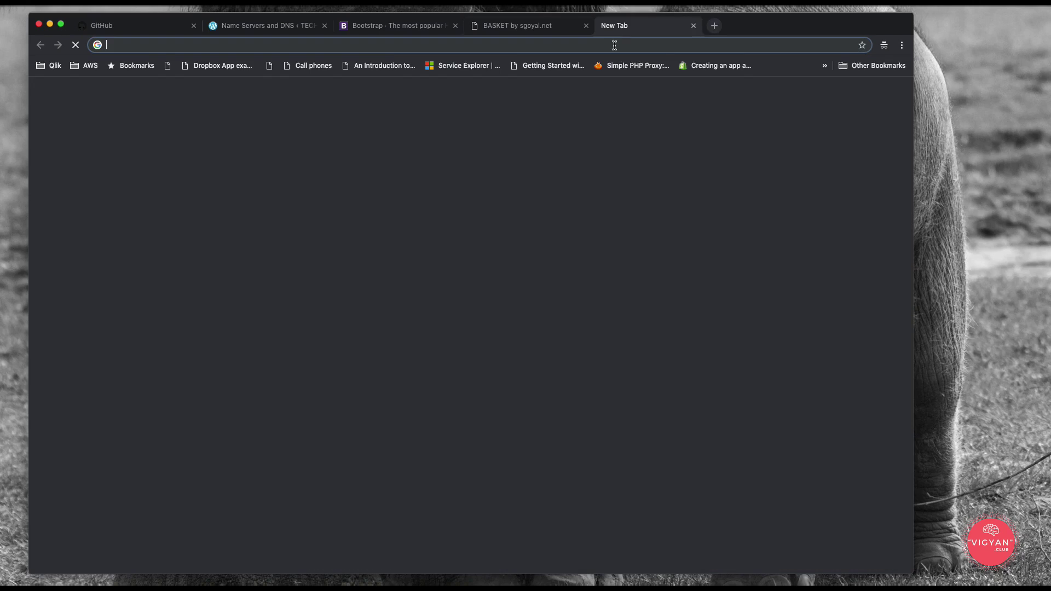
{"action": "type", "text": "shivam.studio"}
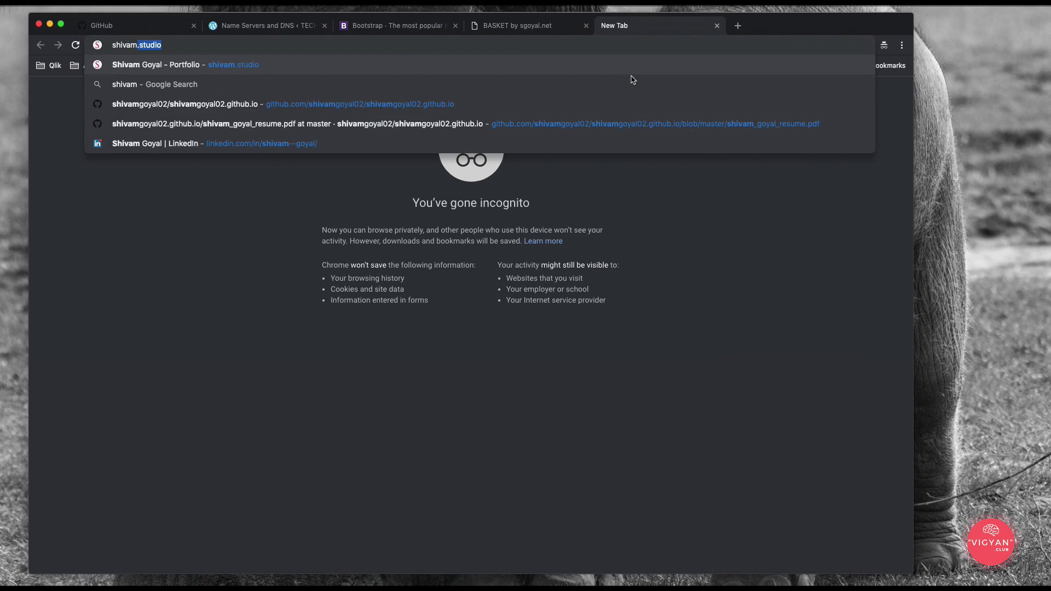
{"action": "key", "text": "Return"}
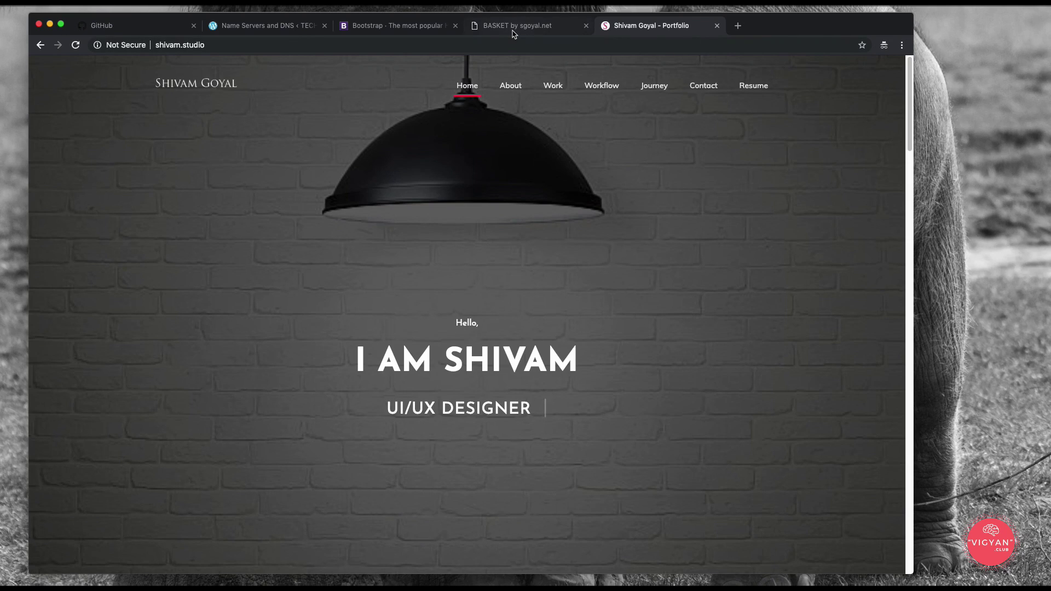
{"action": "scroll", "coordinate": [654, 278], "scroll_direction": "down", "scroll_amount": 15}
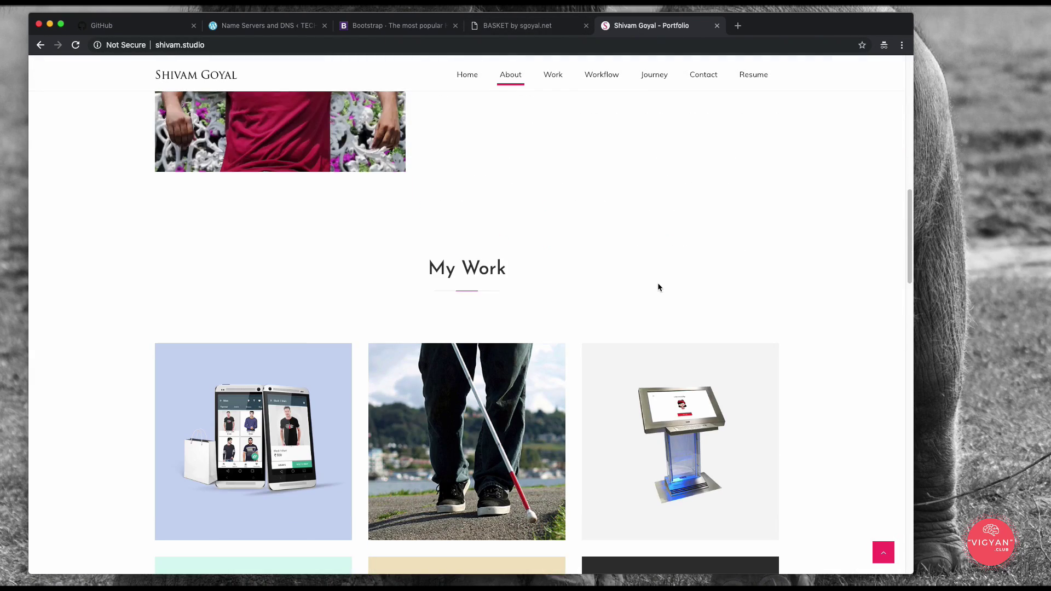
{"action": "scroll", "coordinate": [659, 288], "scroll_direction": "down", "scroll_amount": 20}
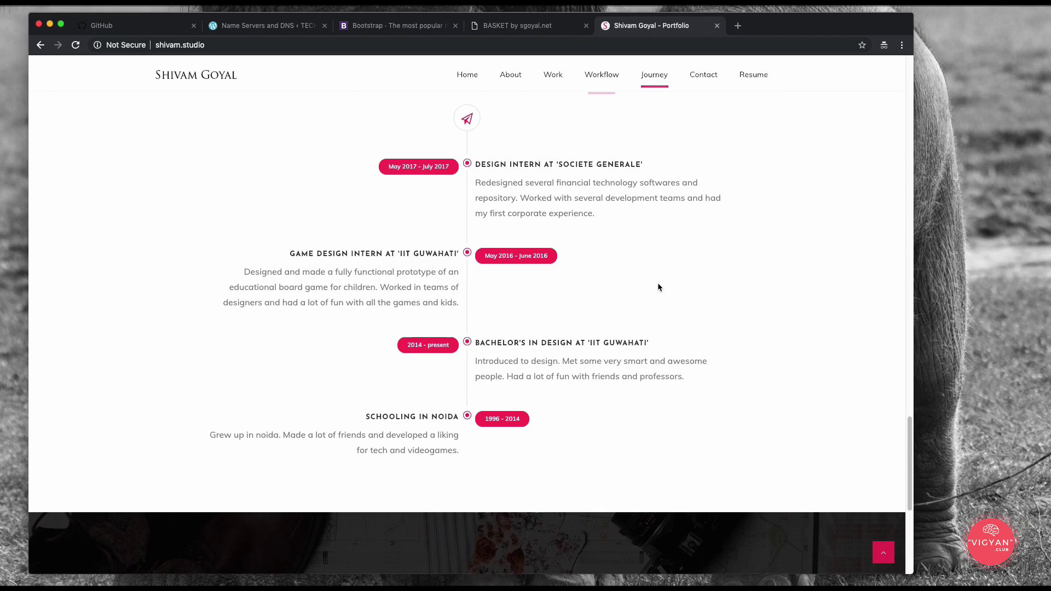
{"action": "scroll", "coordinate": [663, 298], "scroll_direction": "up", "scroll_amount": 20}
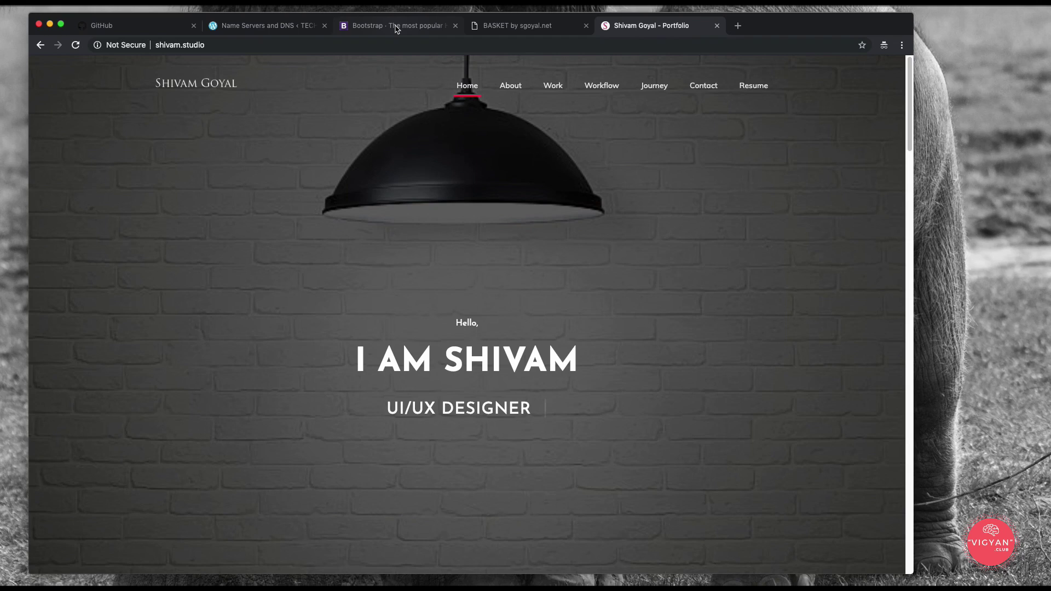
Step: Return to the GitHub tab and choose New repository from the + menu
{"action": "left_click", "coordinate": [125, 32]}
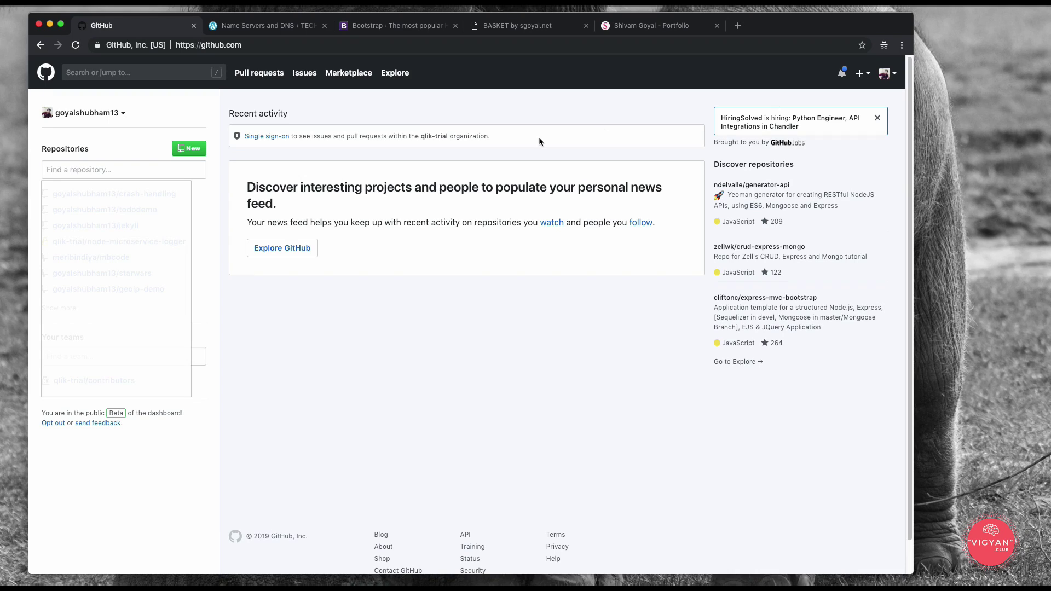
{"action": "left_click", "coordinate": [863, 74]}
{"action": "left_click", "coordinate": [843, 94]}
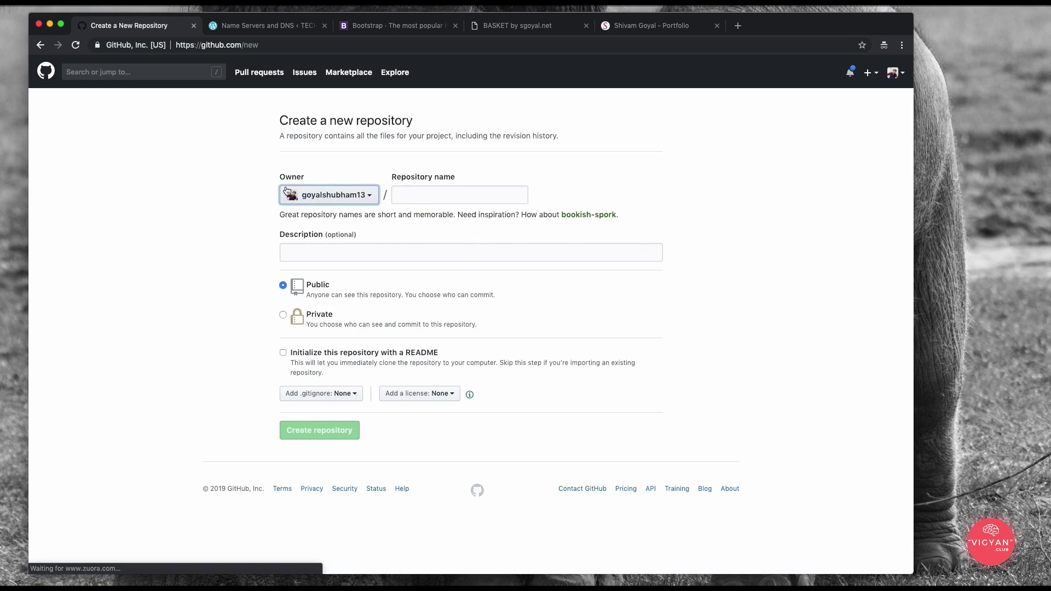
Step: Create the public repository pagedemo, initialized with a README
{"action": "left_click", "coordinate": [411, 192]}
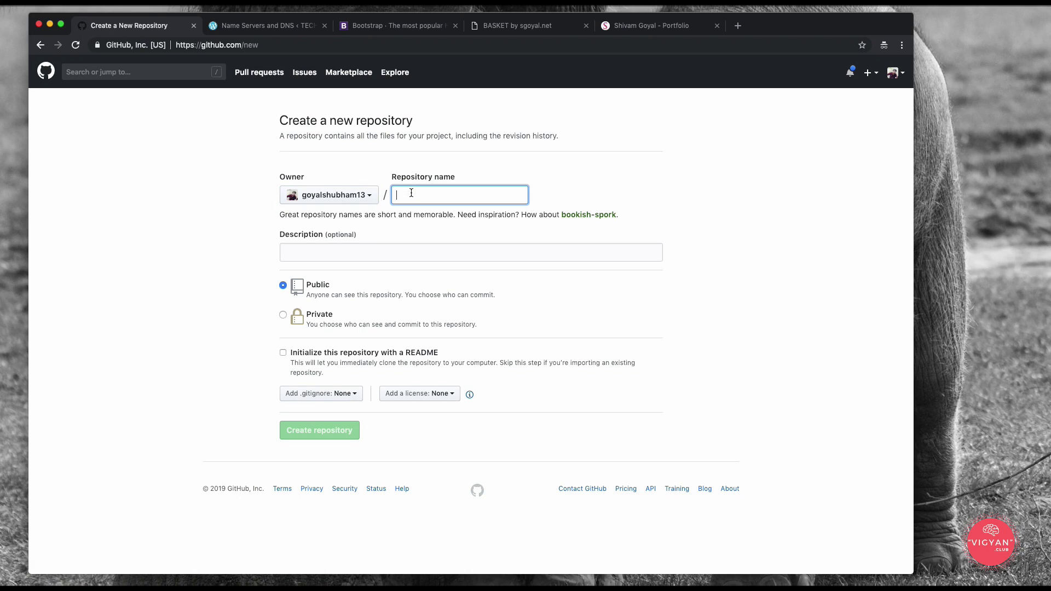
{"action": "type", "text": "pagede"}
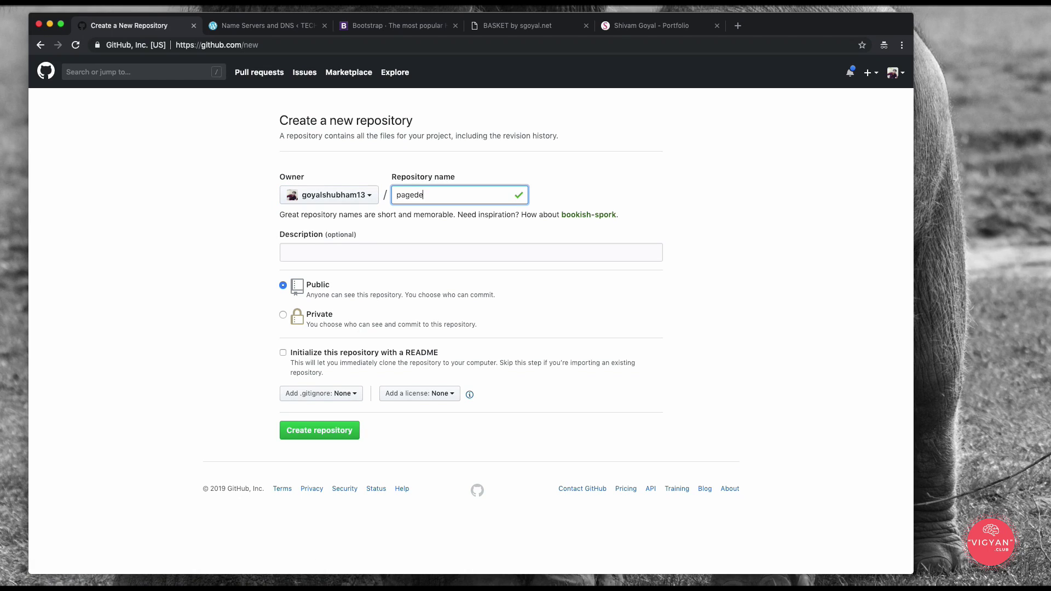
{"action": "type", "text": "mo"}
{"action": "left_click", "coordinate": [283, 354]}
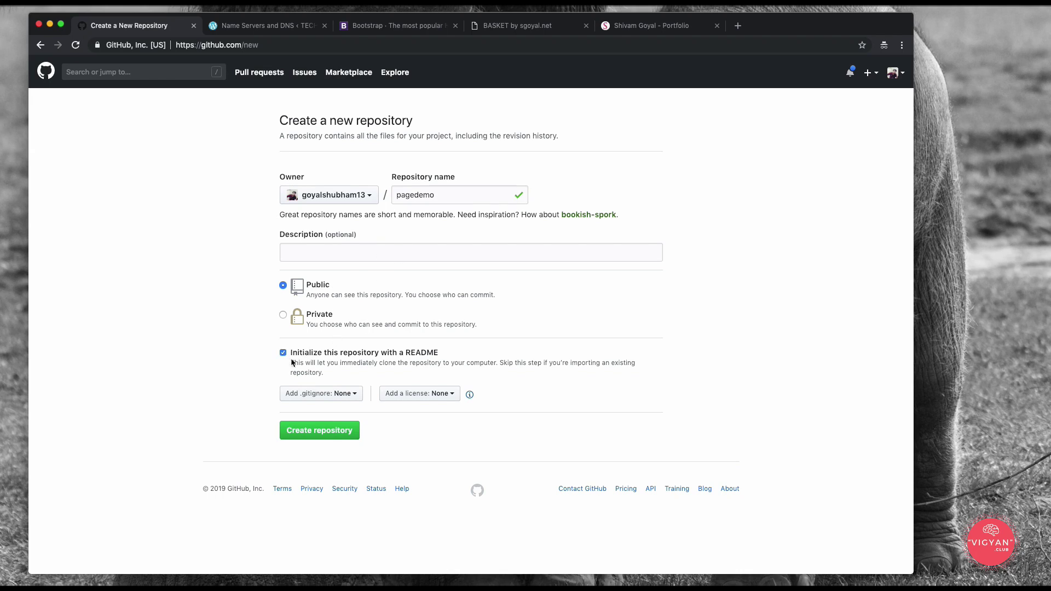
{"action": "left_click", "coordinate": [321, 433]}
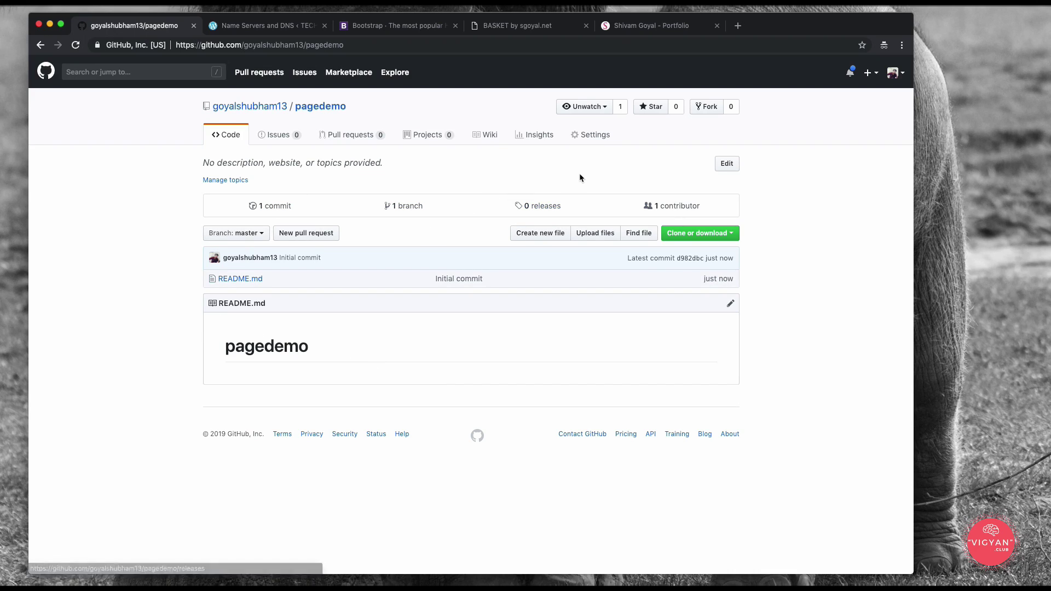
Step: Go to pagedemo's Settings, find the GitHub Pages section and choose a theme
{"action": "left_click", "coordinate": [598, 137]}
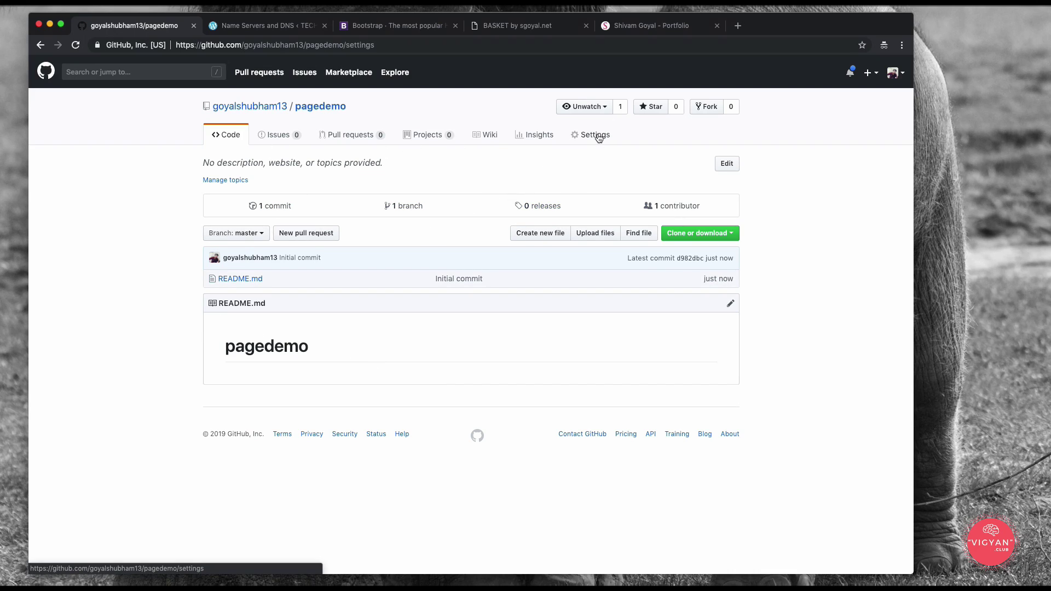
{"action": "scroll", "coordinate": [603, 211], "scroll_direction": "down", "scroll_amount": 10}
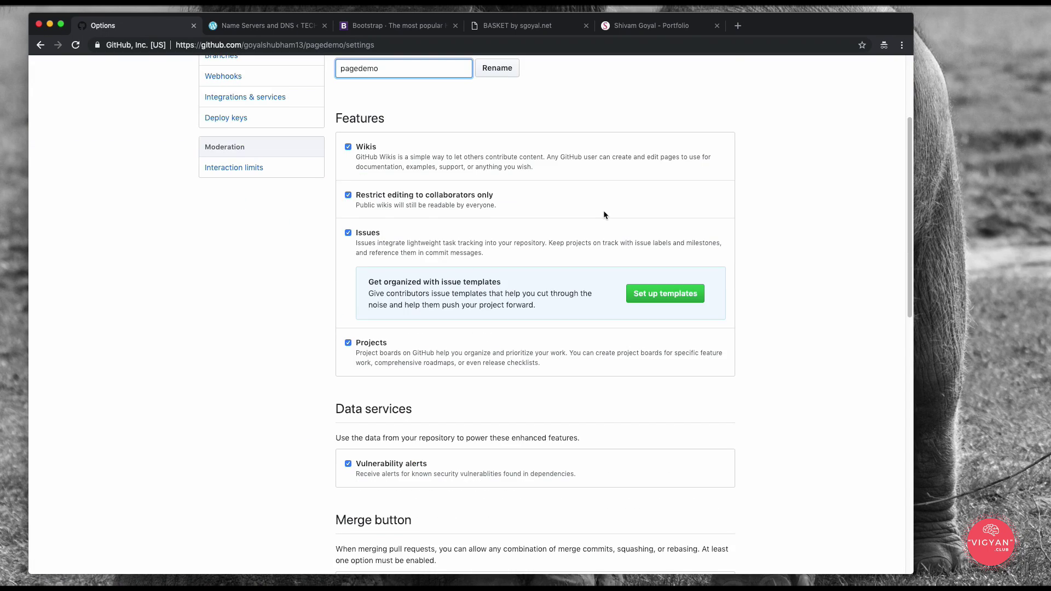
{"action": "scroll", "coordinate": [605, 214], "scroll_direction": "down", "scroll_amount": 3}
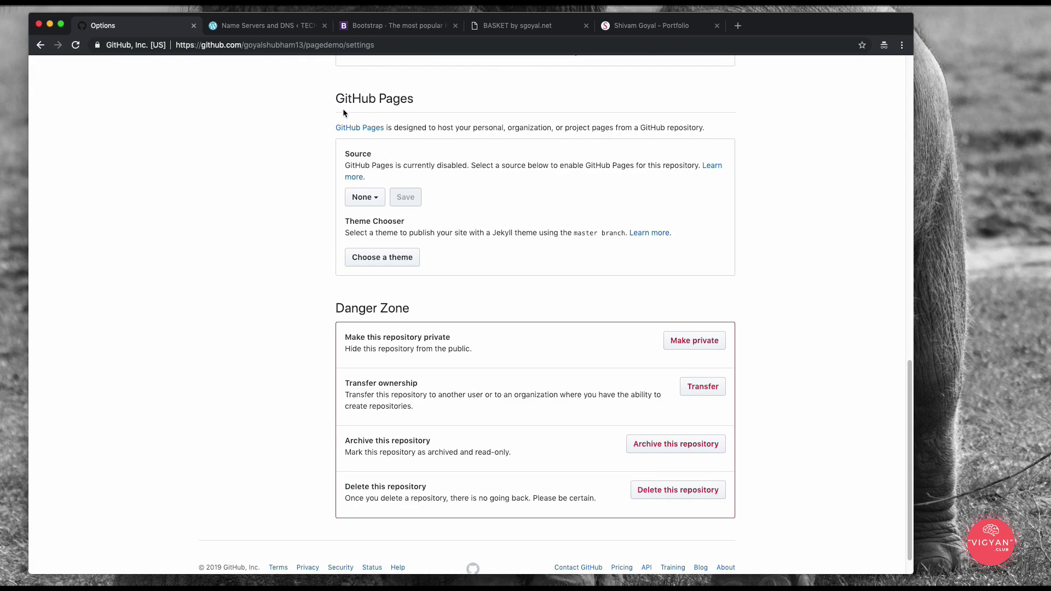
{"action": "left_click_drag", "start_coordinate": [339, 99], "coordinate": [456, 108]}
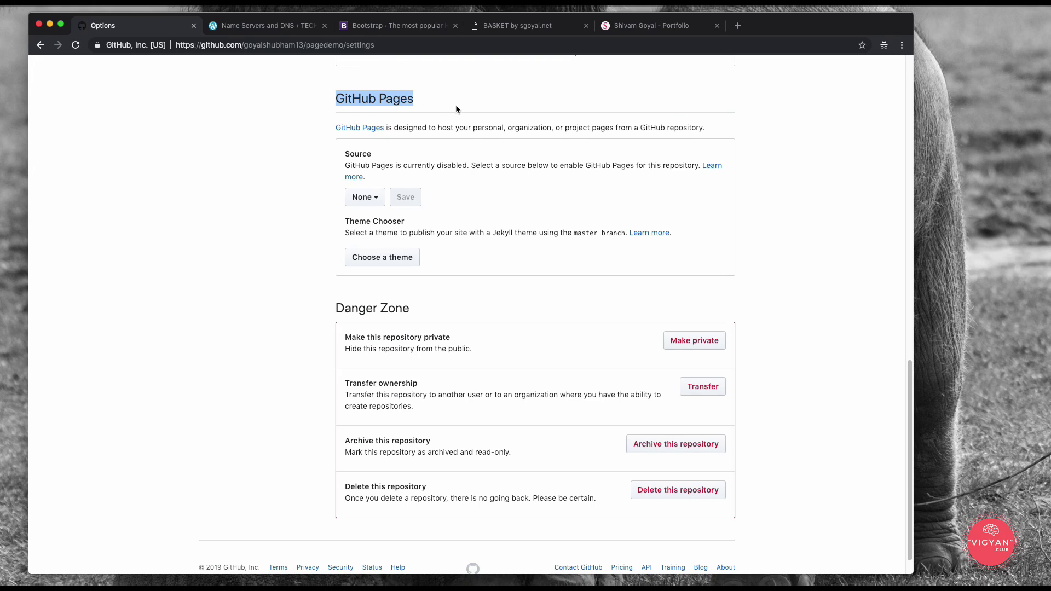
{"action": "left_click", "coordinate": [456, 106]}
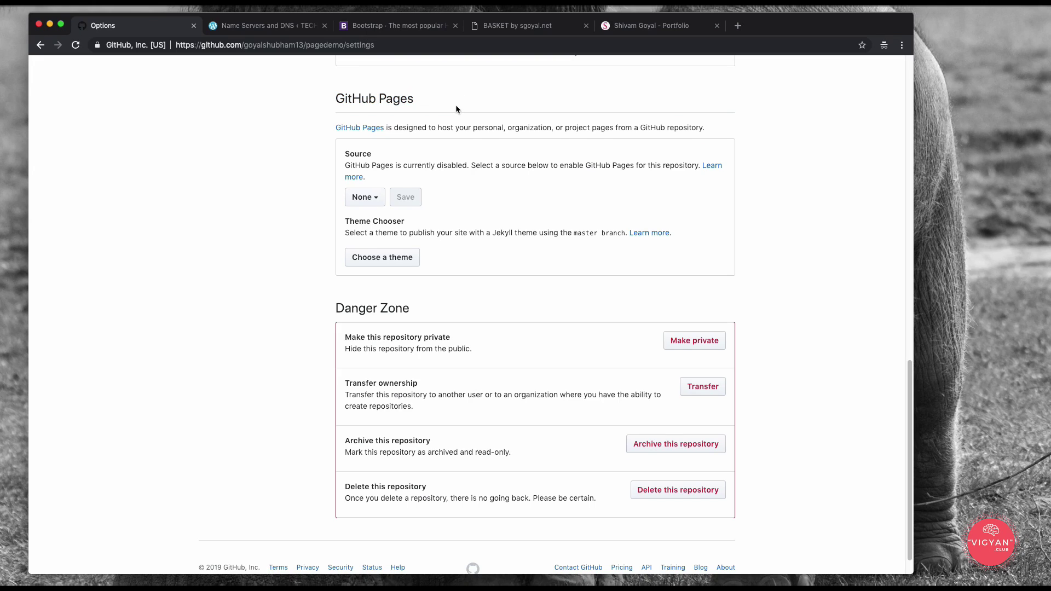
{"action": "left_click", "coordinate": [377, 258]}
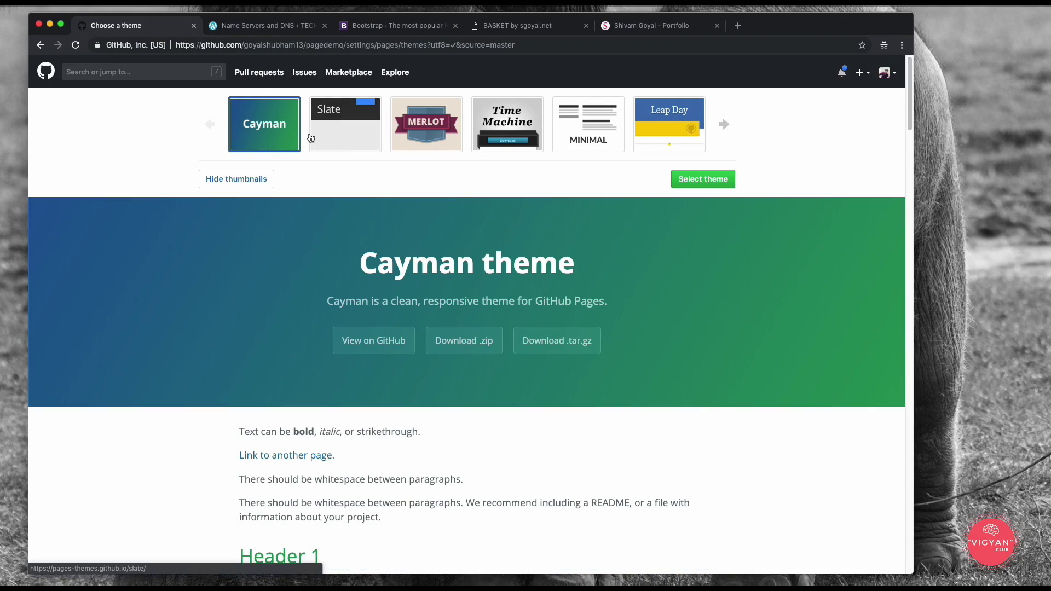
Step: Browse the theme carousel and select the Cayman Jekyll theme
{"action": "left_click", "coordinate": [723, 126]}
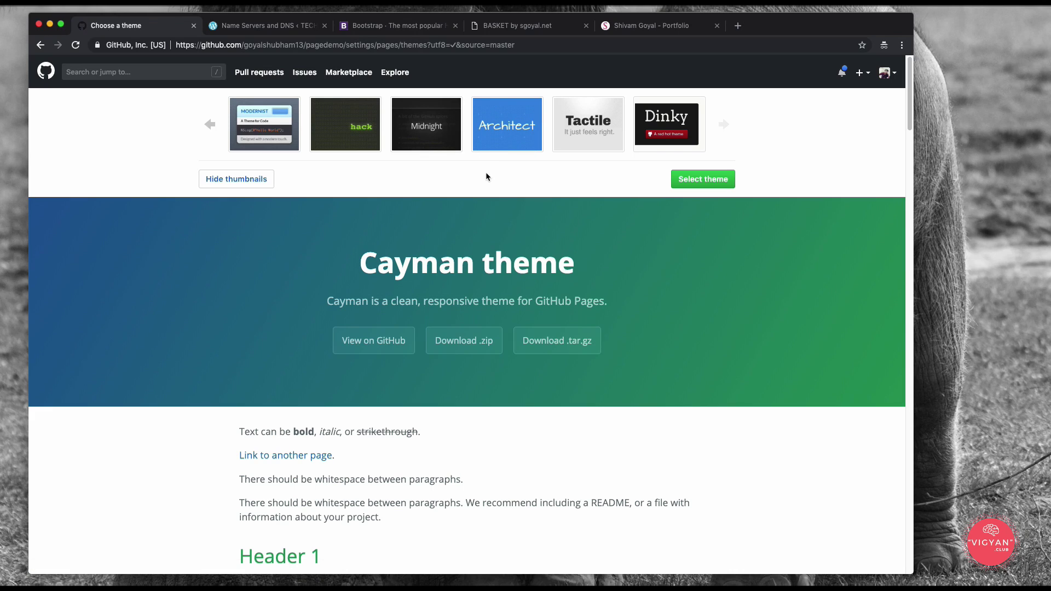
{"action": "scroll", "coordinate": [486, 180], "scroll_direction": "down", "scroll_amount": 20}
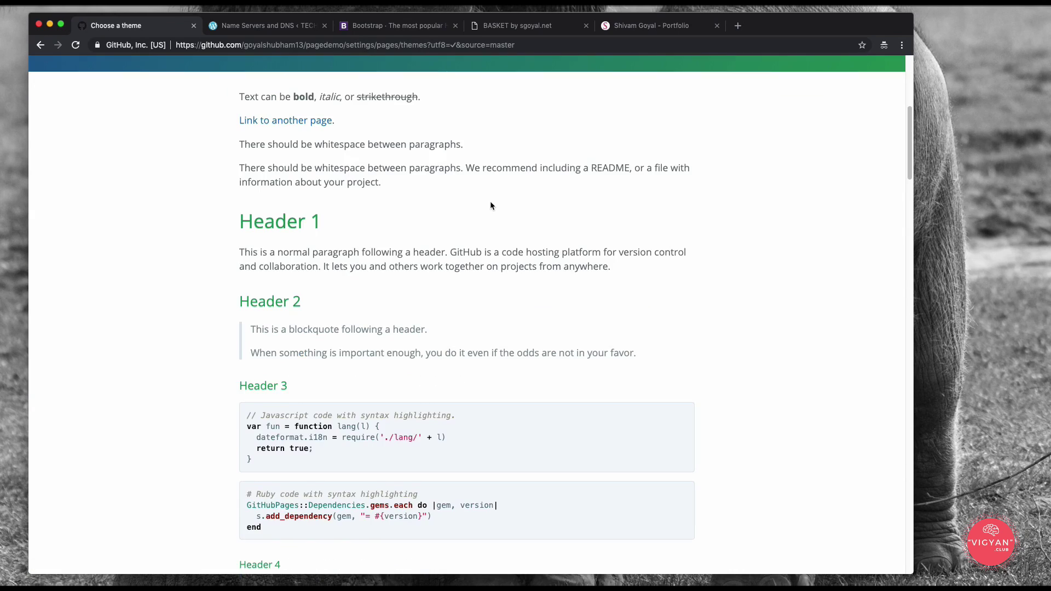
{"action": "scroll", "coordinate": [498, 244], "scroll_direction": "down", "scroll_amount": 15}
{"action": "scroll", "coordinate": [502, 252], "scroll_direction": "up", "scroll_amount": 20}
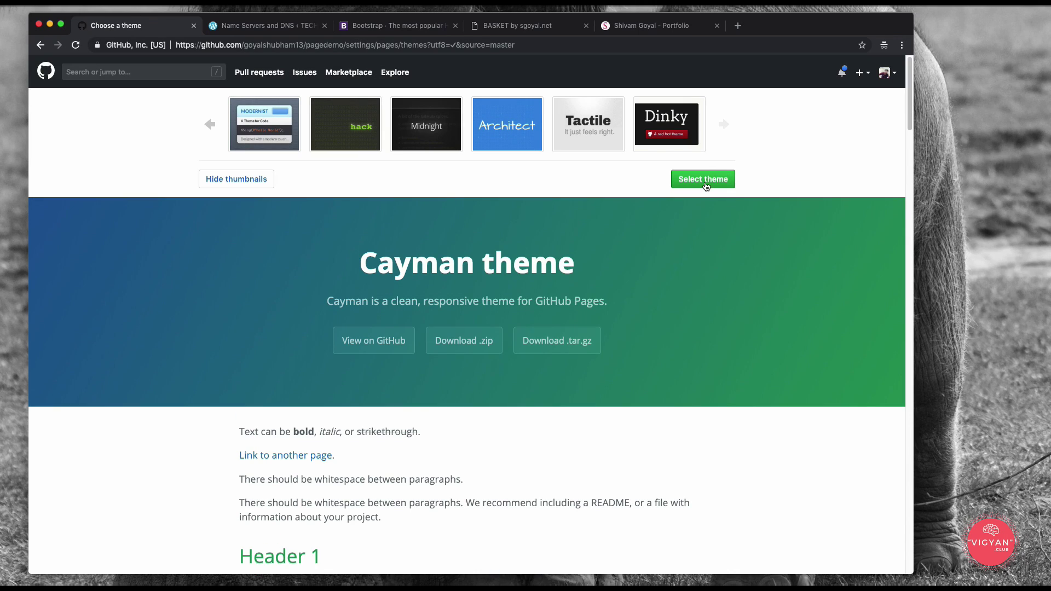
{"action": "left_click", "coordinate": [692, 187]}
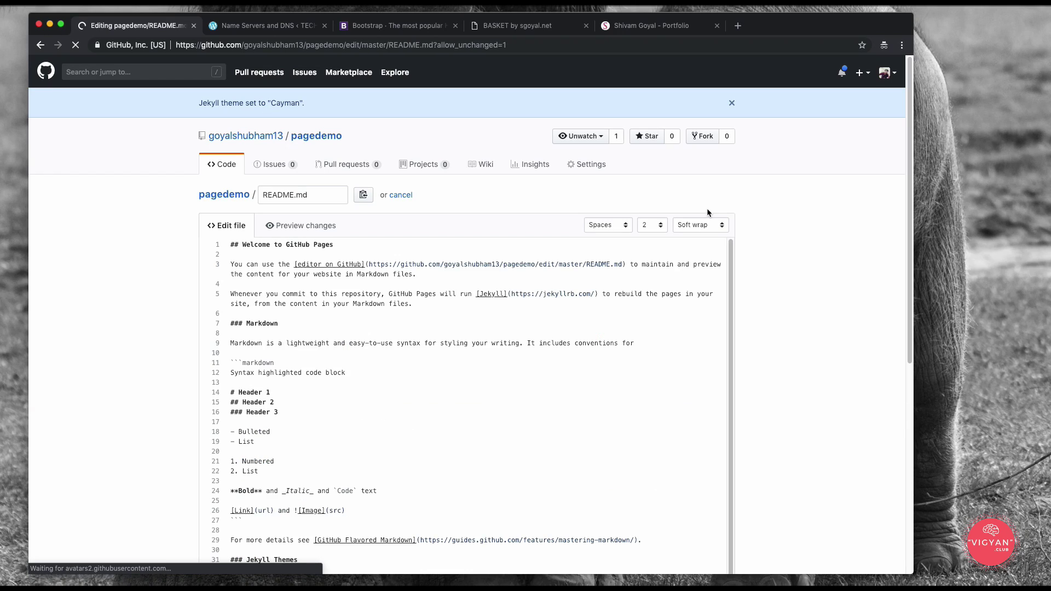
Step: Replace 'GitHub Pages' in the README's first heading with 'page demo title' and commit
{"action": "scroll", "coordinate": [783, 325], "scroll_direction": "down", "scroll_amount": 5}
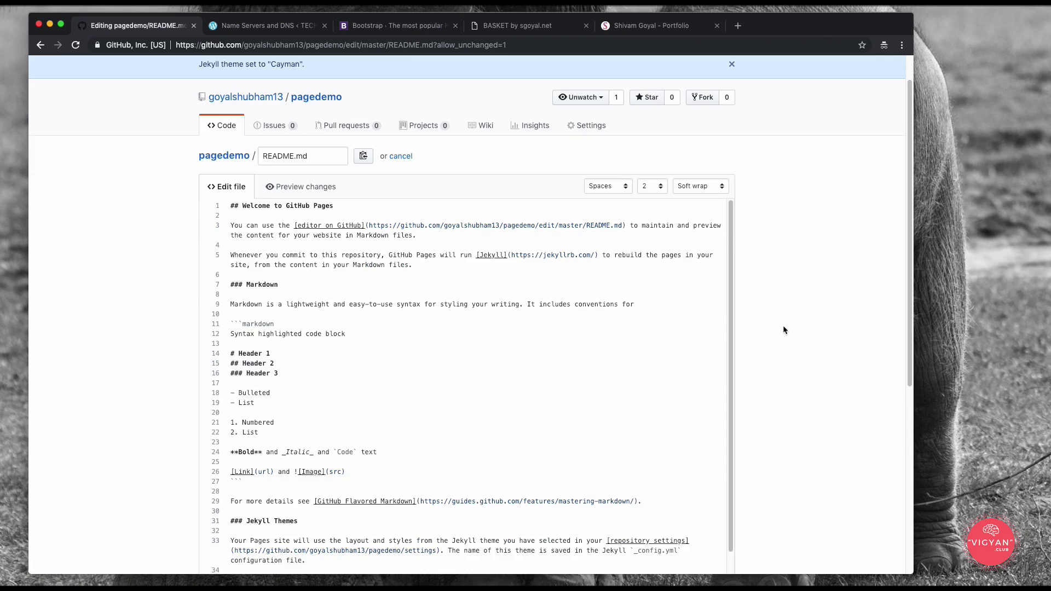
{"action": "scroll", "coordinate": [509, 263], "scroll_direction": "up", "scroll_amount": 5}
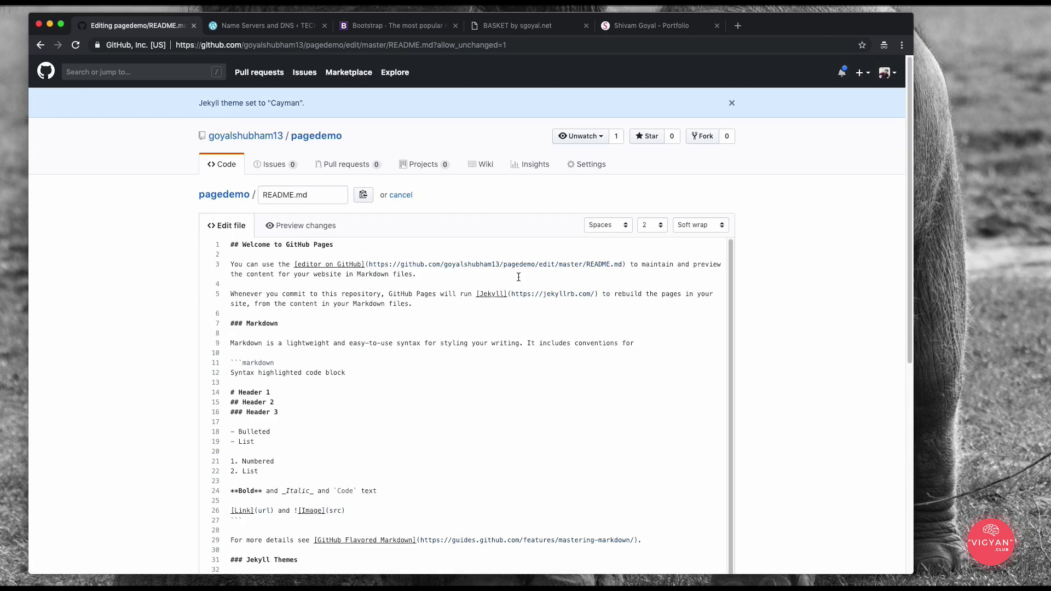
{"action": "scroll", "coordinate": [338, 302], "scroll_direction": "down", "scroll_amount": 1}
{"action": "scroll", "coordinate": [338, 301], "scroll_direction": "down", "scroll_amount": 3}
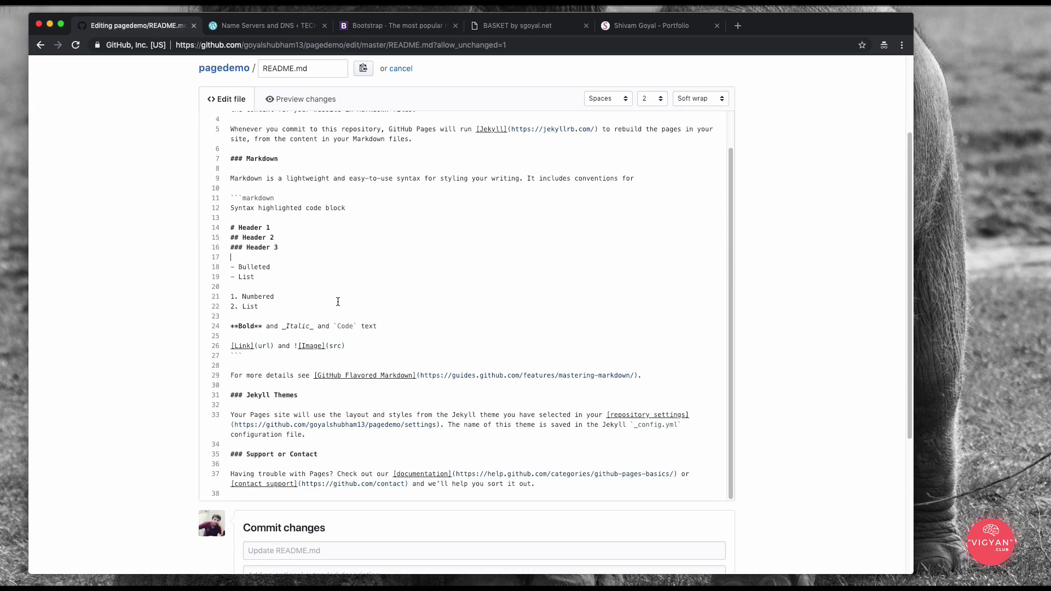
{"action": "scroll", "coordinate": [364, 290], "scroll_direction": "up", "scroll_amount": 3}
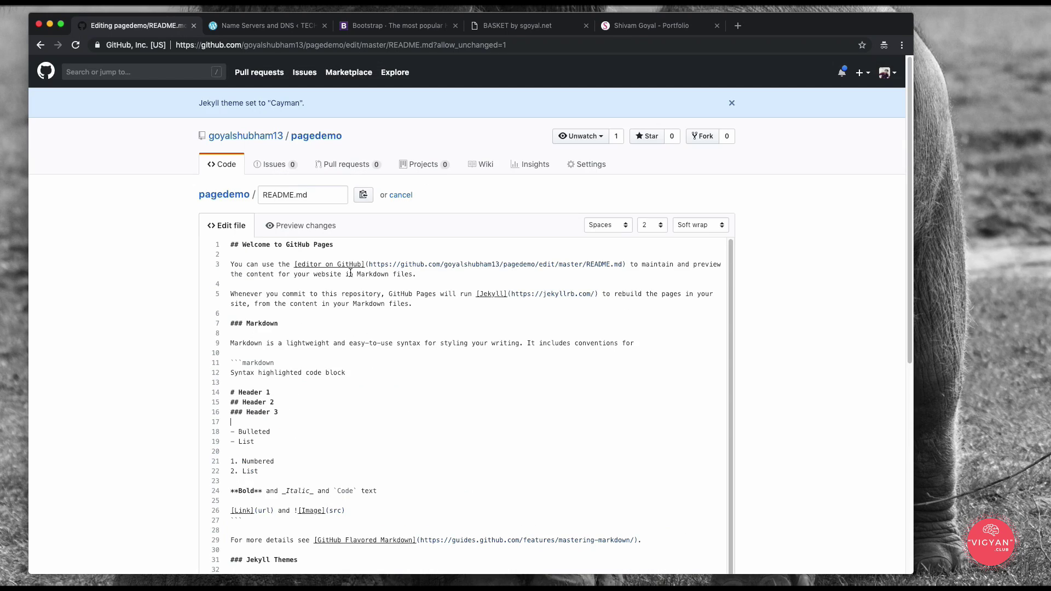
{"action": "left_click_drag", "start_coordinate": [286, 244], "coordinate": [356, 245]}
{"action": "type", "text": "page demo title"}
{"action": "scroll", "coordinate": [793, 315], "scroll_direction": "down", "scroll_amount": 10}
{"action": "left_click", "coordinate": [284, 481]}
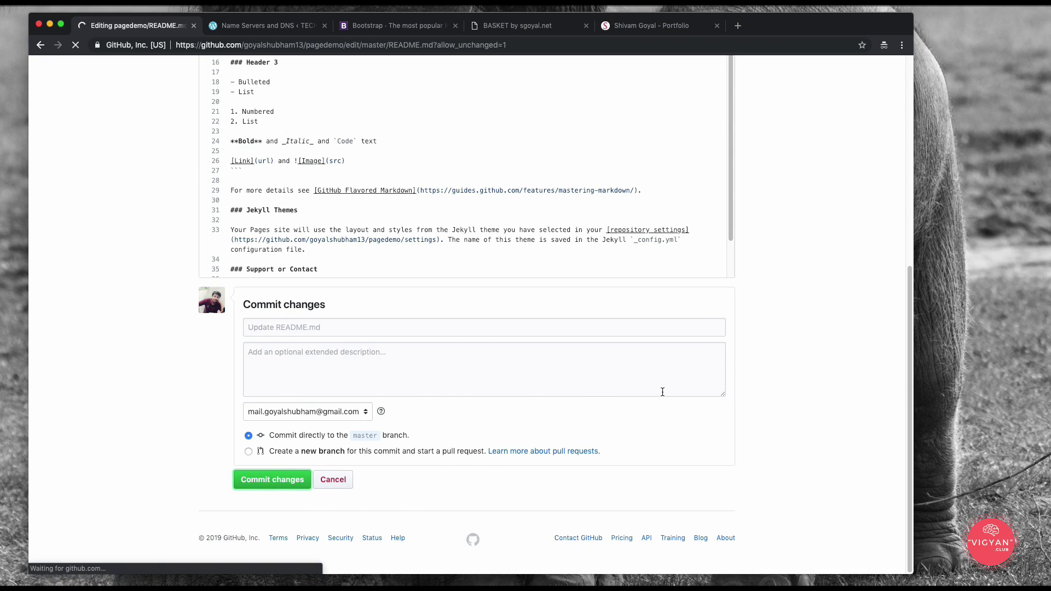
{"action": "scroll", "coordinate": [588, 408], "scroll_direction": "down", "scroll_amount": 5}
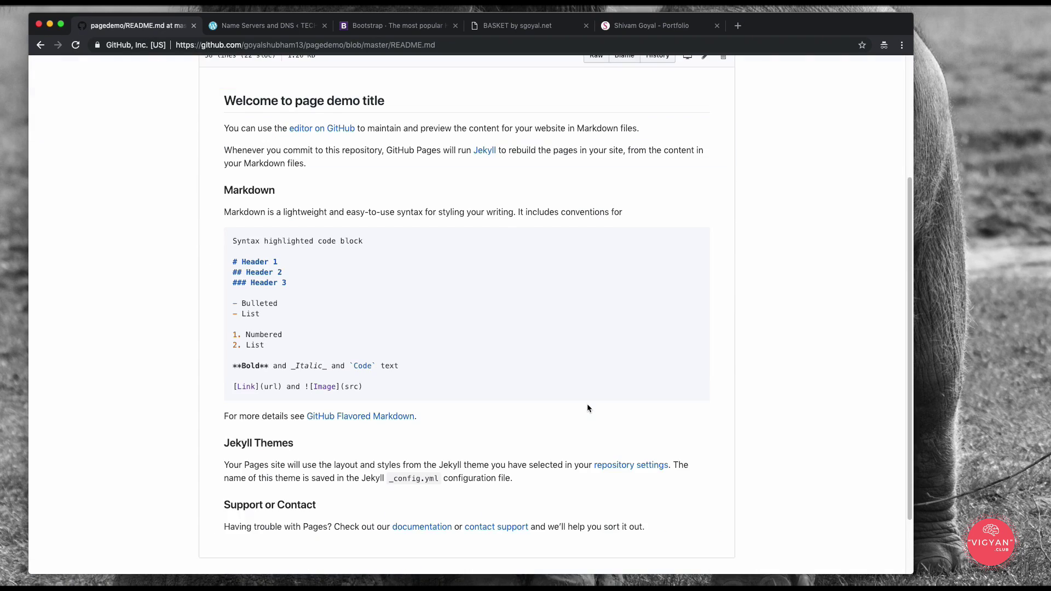
{"action": "scroll", "coordinate": [583, 416], "scroll_direction": "down", "scroll_amount": 2}
{"action": "scroll", "coordinate": [579, 432], "scroll_direction": "up", "scroll_amount": 6}
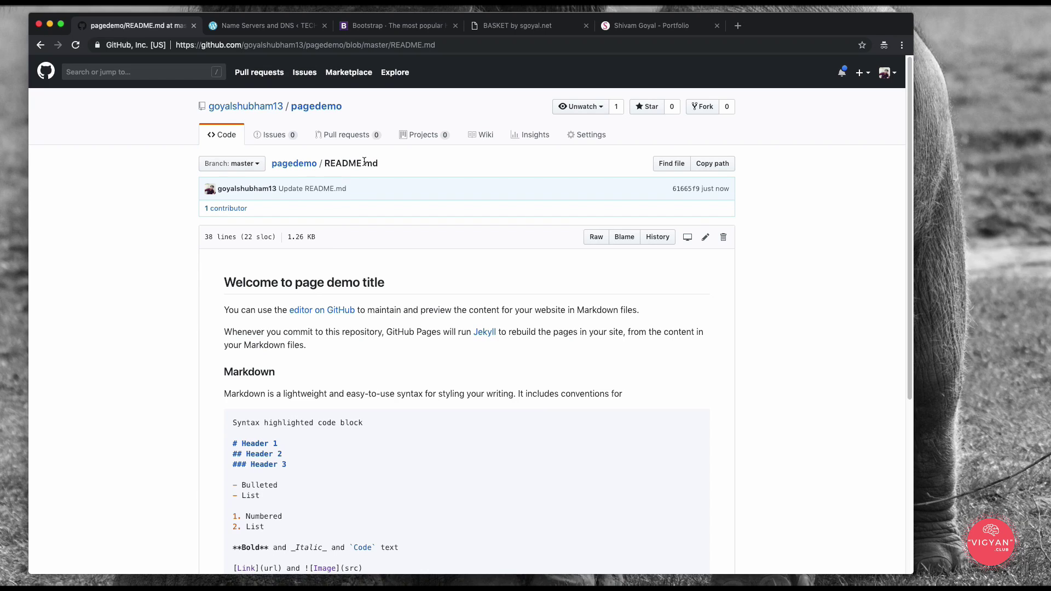
{"action": "scroll", "coordinate": [405, 398], "scroll_direction": "down", "scroll_amount": 10}
{"action": "scroll", "coordinate": [408, 409], "scroll_direction": "up", "scroll_amount": 10}
{"action": "scroll", "coordinate": [411, 414], "scroll_direction": "down", "scroll_amount": 5}
{"action": "scroll", "coordinate": [350, 342], "scroll_direction": "up", "scroll_amount": 10}
{"action": "left_click", "coordinate": [585, 134]}
{"action": "scroll", "coordinate": [546, 262], "scroll_direction": "down", "scroll_amount": 15}
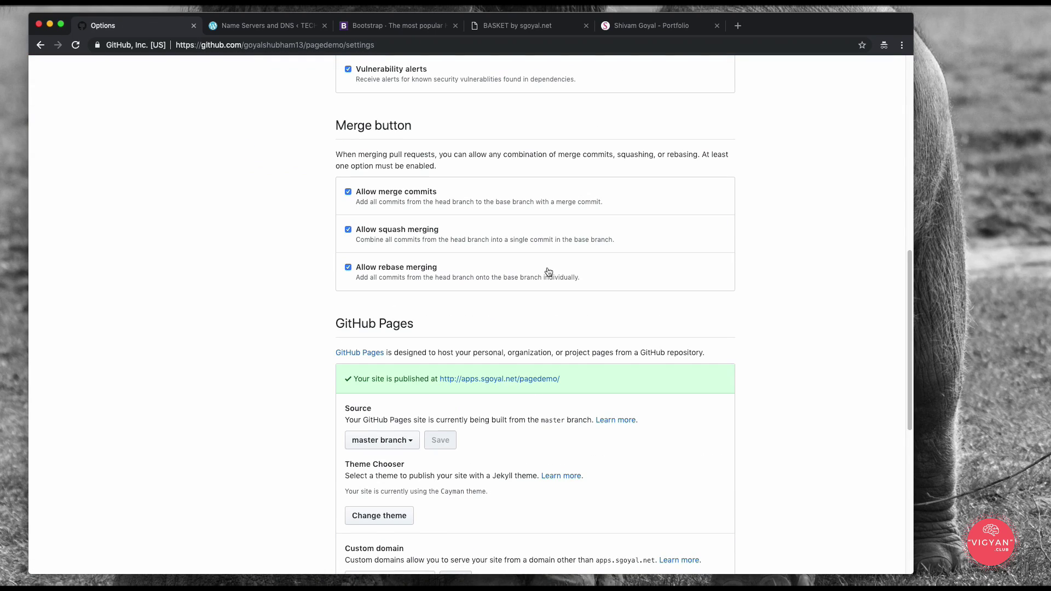
{"action": "scroll", "coordinate": [548, 273], "scroll_direction": "down", "scroll_amount": 2}
{"action": "left_click_drag", "start_coordinate": [337, 217], "coordinate": [467, 214]}
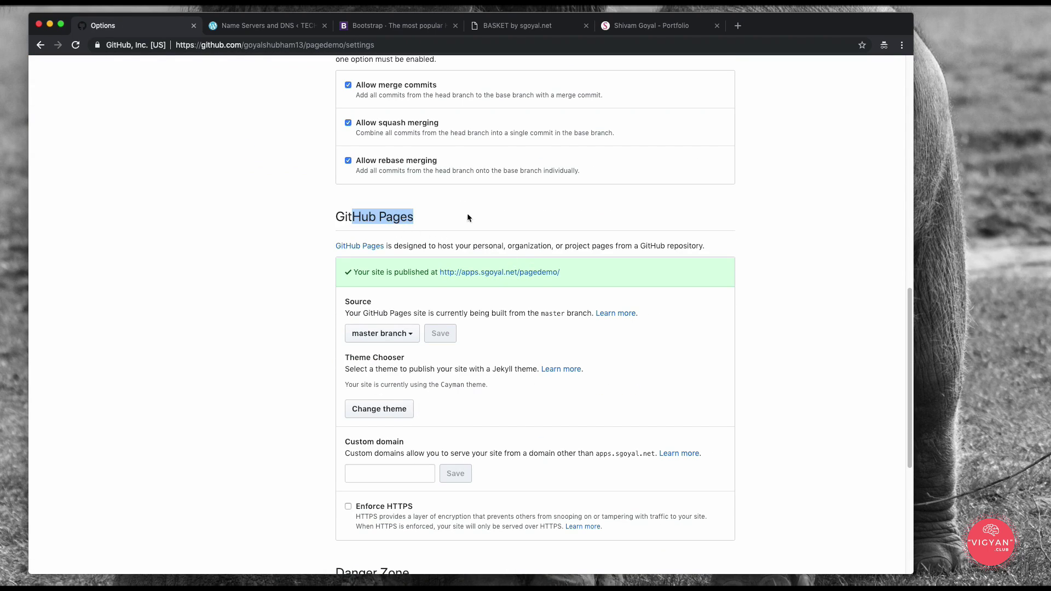
{"action": "left_click", "coordinate": [584, 216]}
{"action": "scroll", "coordinate": [585, 215], "scroll_direction": "down", "scroll_amount": 1}
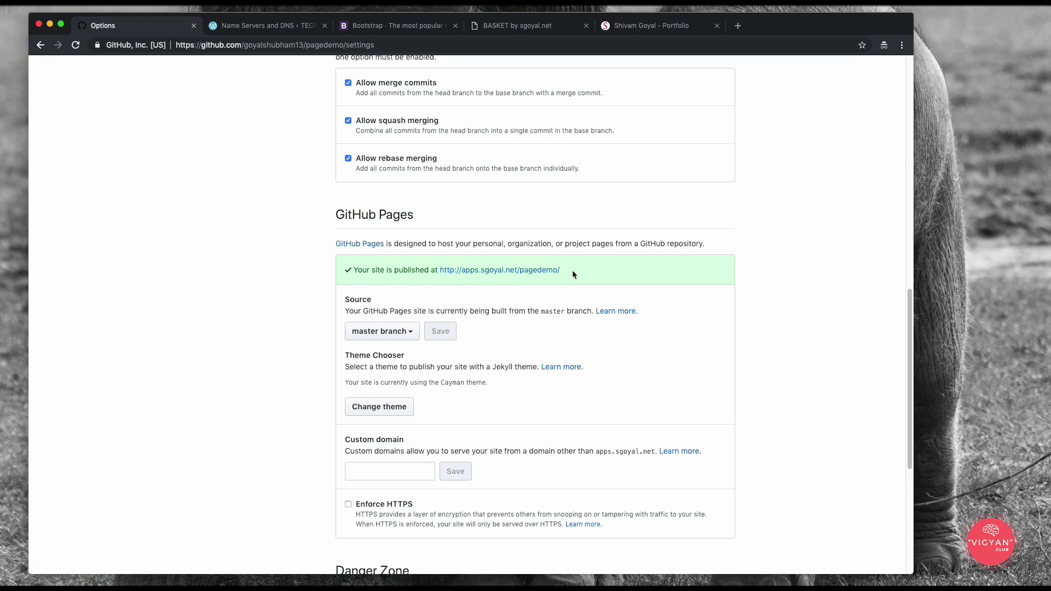
Step: Open the published pagedemo site and confirm the 'Welcome to page demo title' heading
{"action": "left_click", "coordinate": [477, 270], "text": "super"}
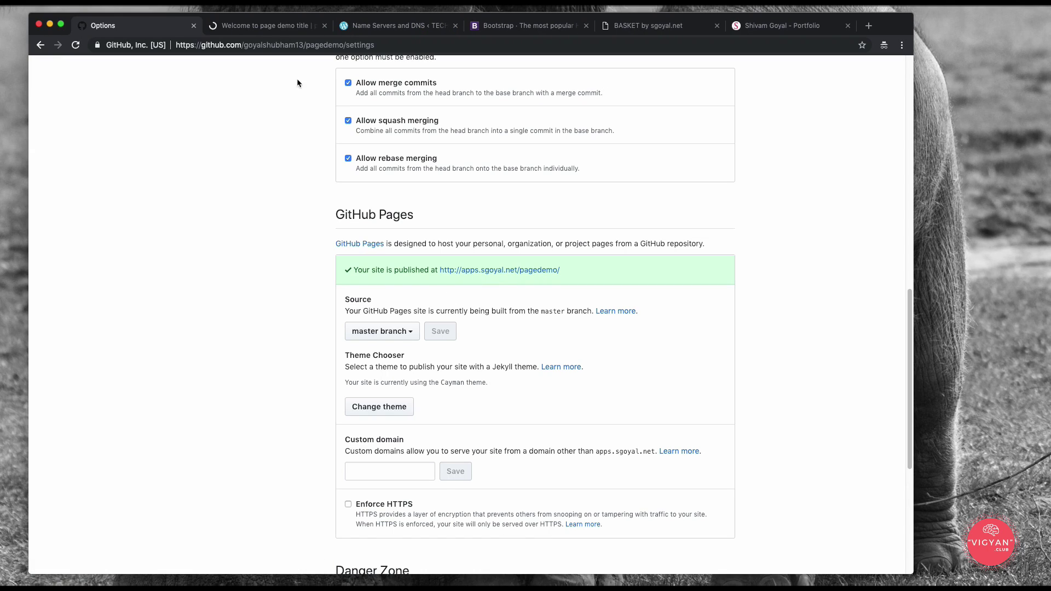
{"action": "left_click", "coordinate": [274, 26]}
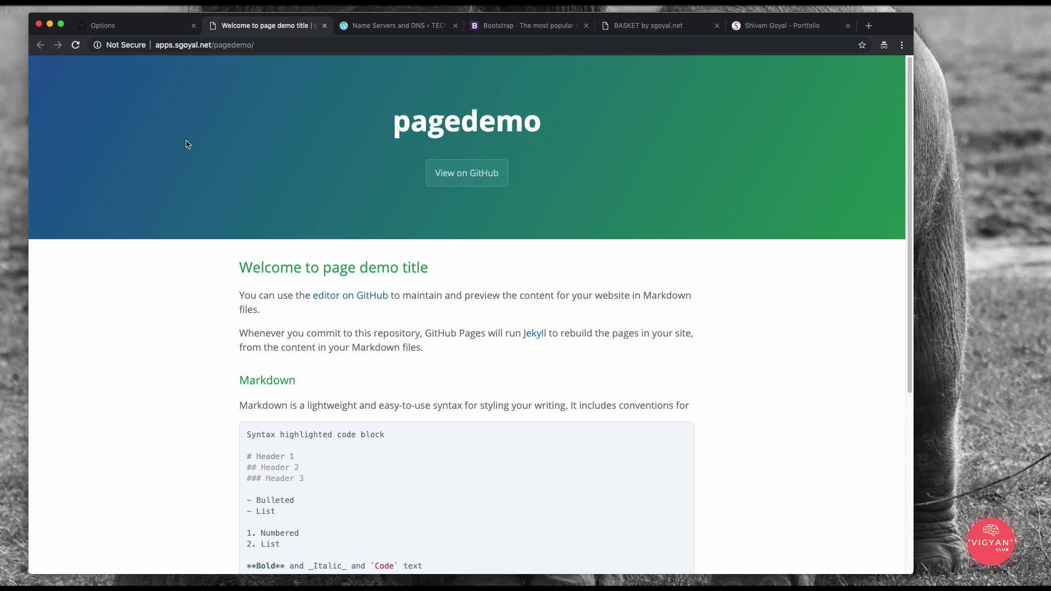
{"action": "scroll", "coordinate": [702, 417], "scroll_direction": "down", "scroll_amount": 5}
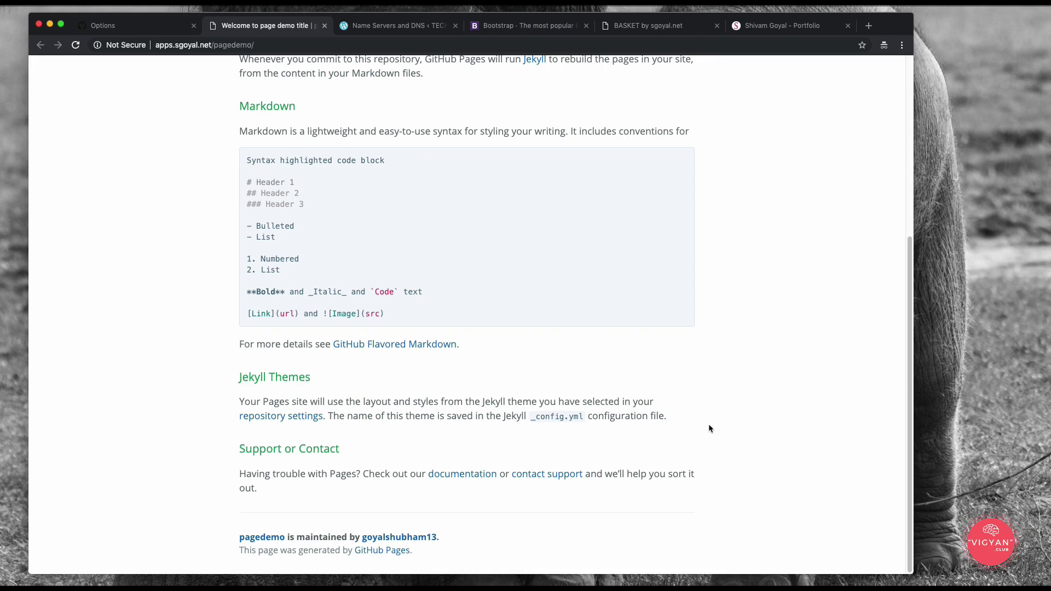
{"action": "scroll", "coordinate": [709, 425], "scroll_direction": "up", "scroll_amount": 5}
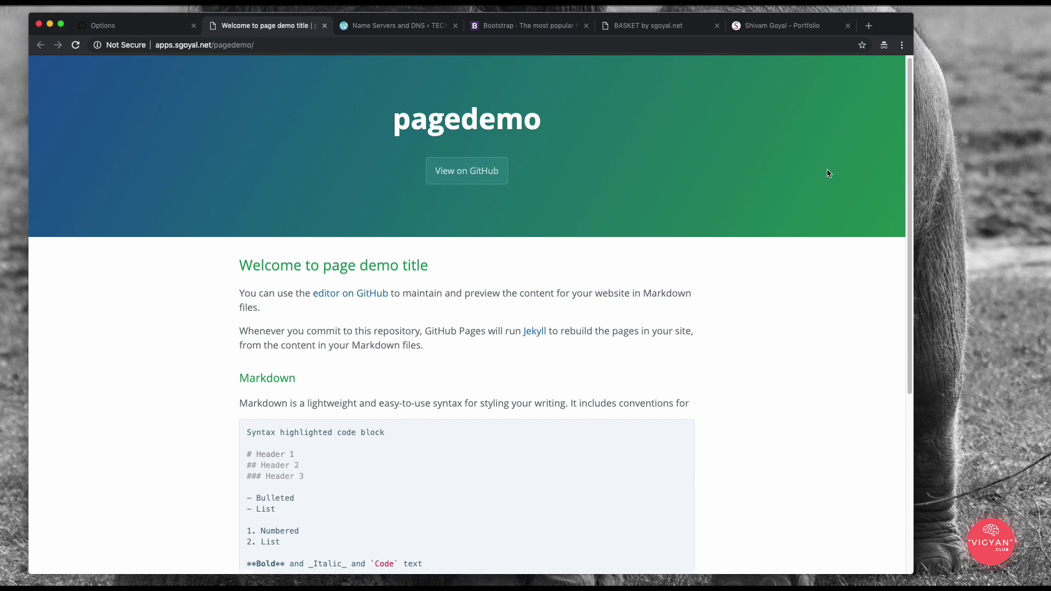
{"action": "scroll", "coordinate": [820, 228], "scroll_direction": "down", "scroll_amount": 5}
{"action": "scroll", "coordinate": [814, 240], "scroll_direction": "up", "scroll_amount": 5}
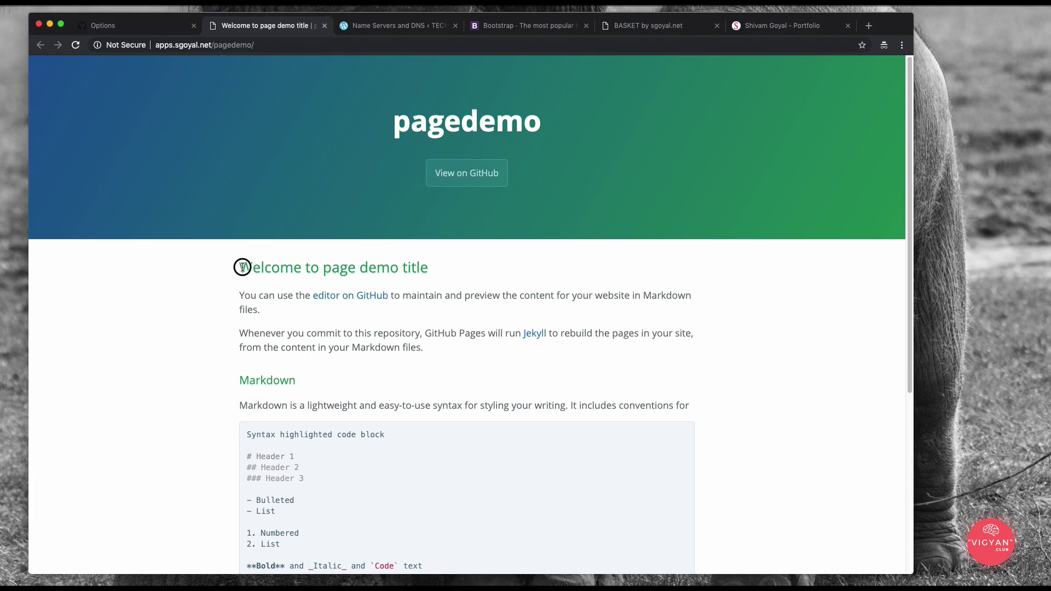
{"action": "left_click_drag", "start_coordinate": [242, 267], "coordinate": [450, 267]}
{"action": "left_click", "coordinate": [518, 268]}
Step: Scroll the Cayman-themed page, then open and close the linked Jekyll website
{"action": "scroll", "coordinate": [519, 270], "scroll_direction": "down", "scroll_amount": 5}
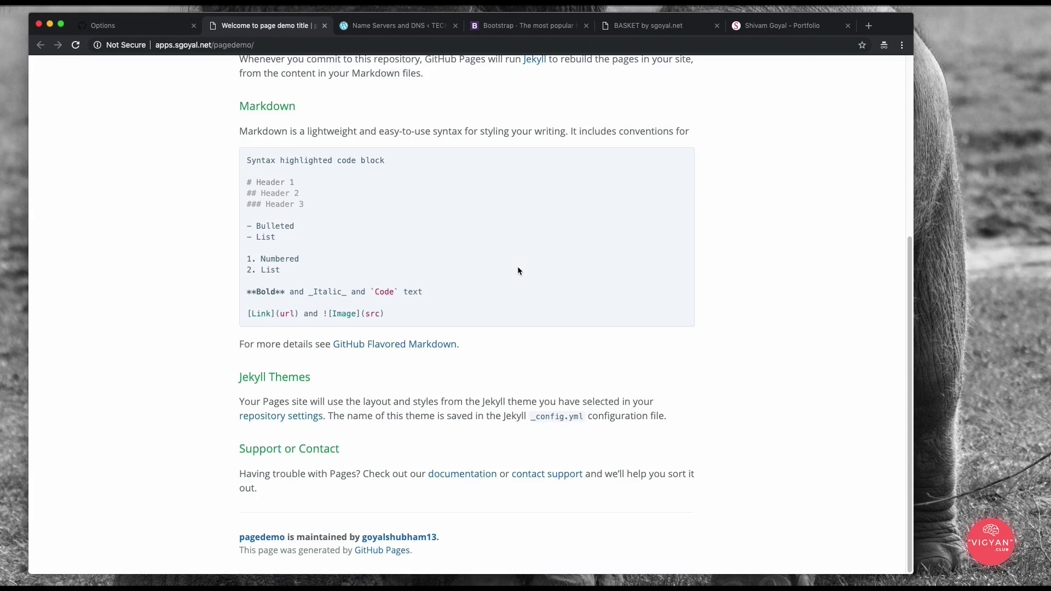
{"action": "scroll", "coordinate": [518, 270], "scroll_direction": "up", "scroll_amount": 5}
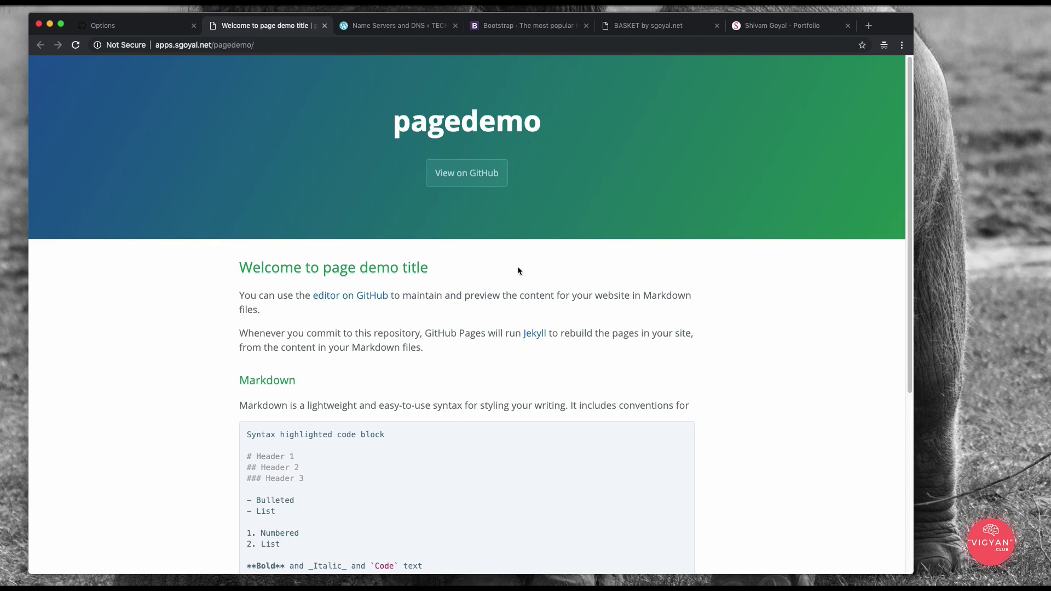
{"action": "scroll", "coordinate": [523, 274], "scroll_direction": "down", "scroll_amount": 5}
{"action": "scroll", "coordinate": [539, 290], "scroll_direction": "up", "scroll_amount": 5}
{"action": "left_click", "coordinate": [532, 338]}
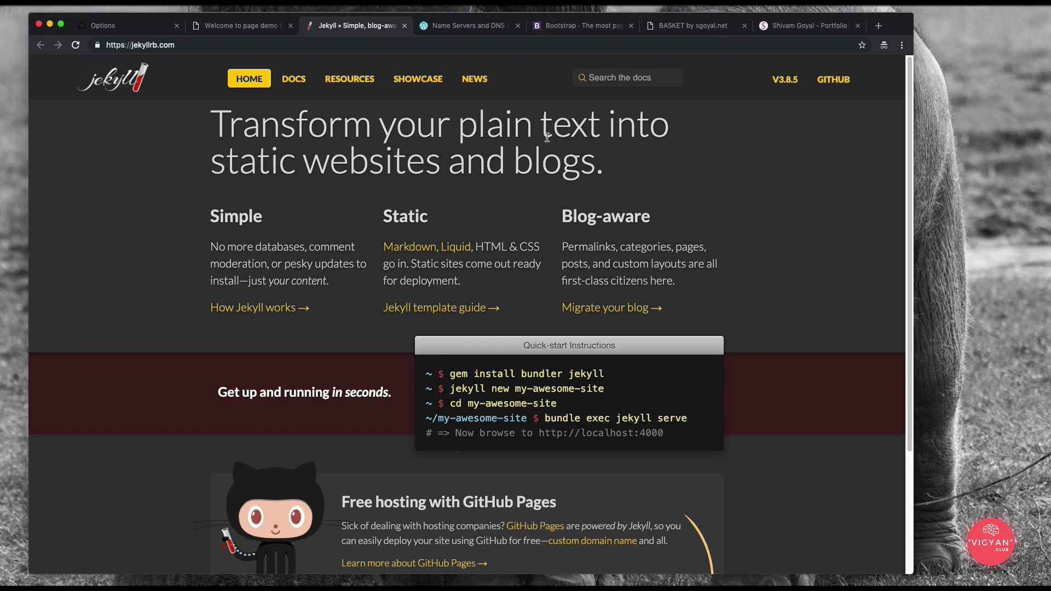
{"action": "key", "text": "super+w"}
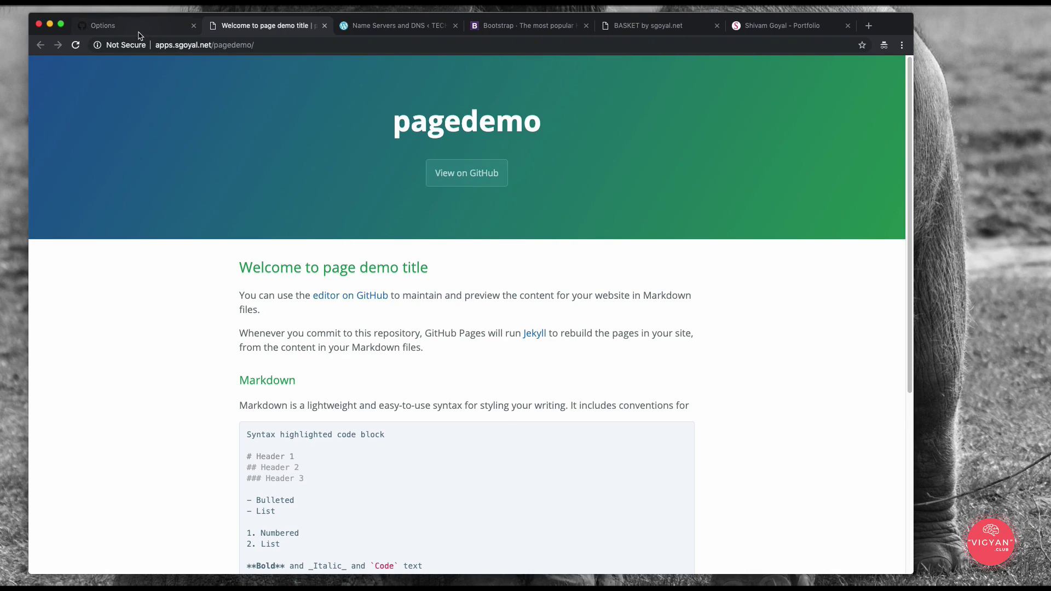
Step: Back in GitHub, start a new organization from the + menu
{"action": "left_click", "coordinate": [141, 31]}
{"action": "scroll", "coordinate": [505, 372], "scroll_direction": "up", "scroll_amount": 15}
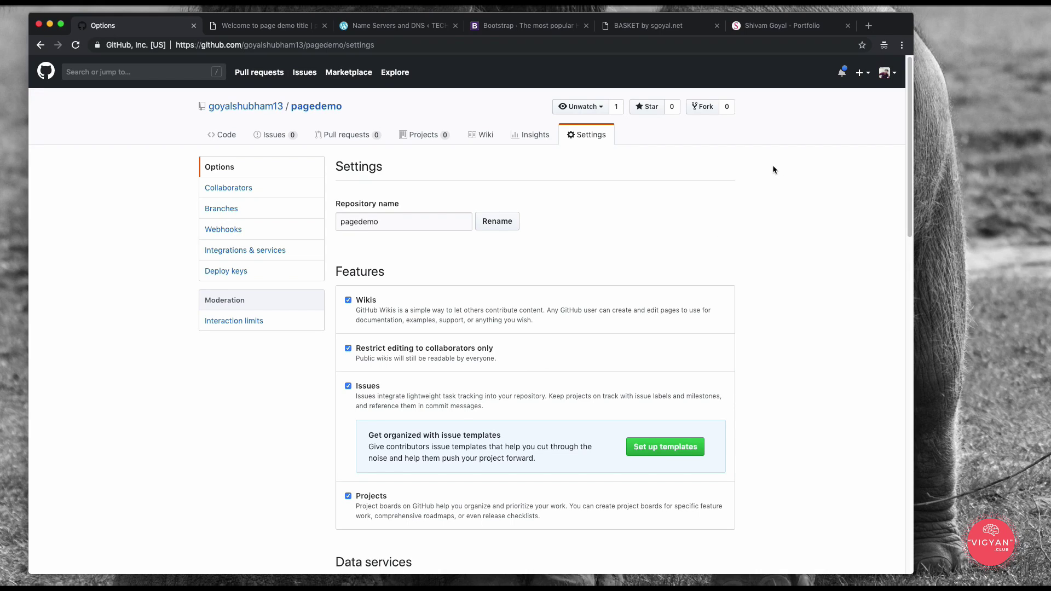
{"action": "left_click", "coordinate": [864, 73]}
{"action": "left_click", "coordinate": [826, 142]}
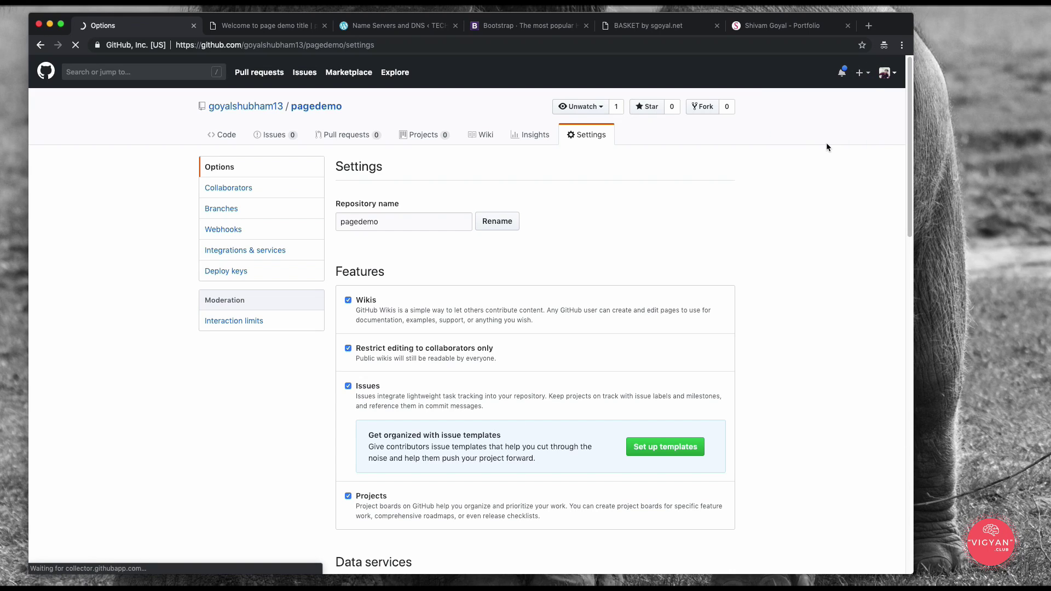
Step: Name the organization pagedemoorg, enter the billing e-mail, keep the free plan and create it
{"action": "scroll", "coordinate": [349, 236], "scroll_direction": "down", "scroll_amount": 2}
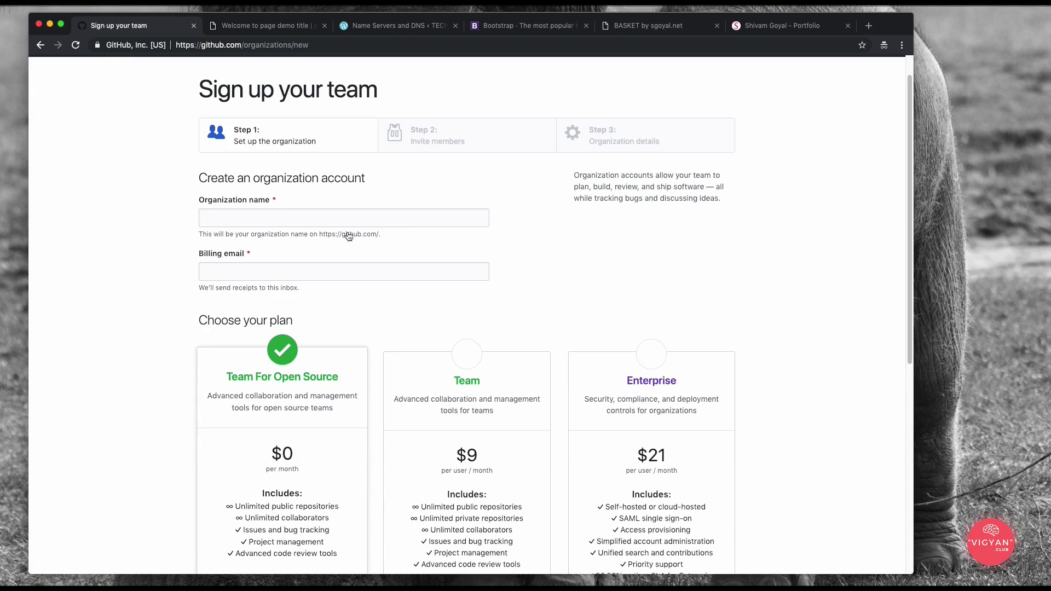
{"action": "left_click", "coordinate": [381, 219]}
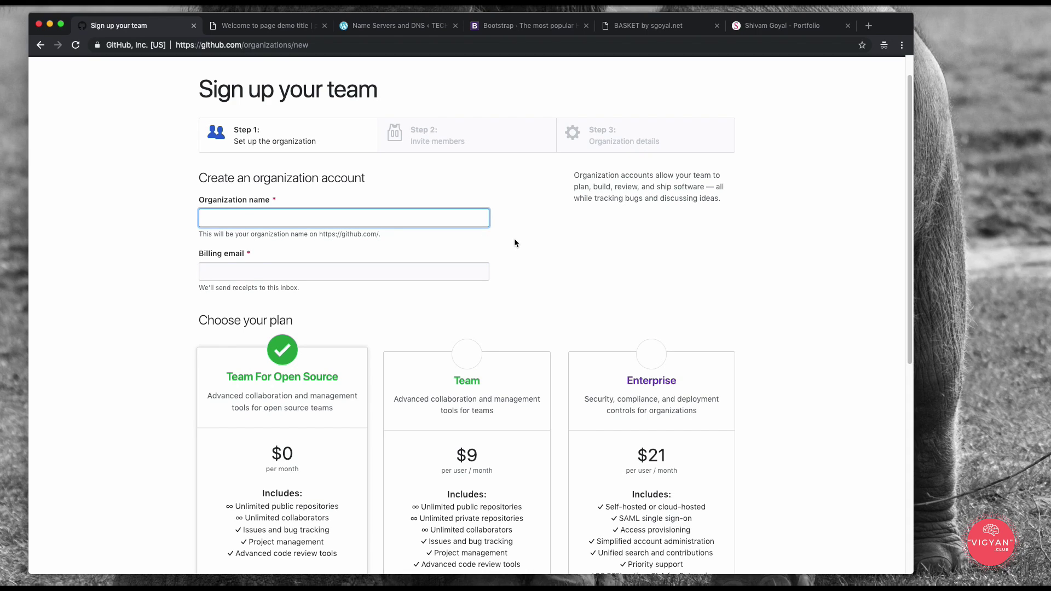
{"action": "type", "text": "pagedemoo"}
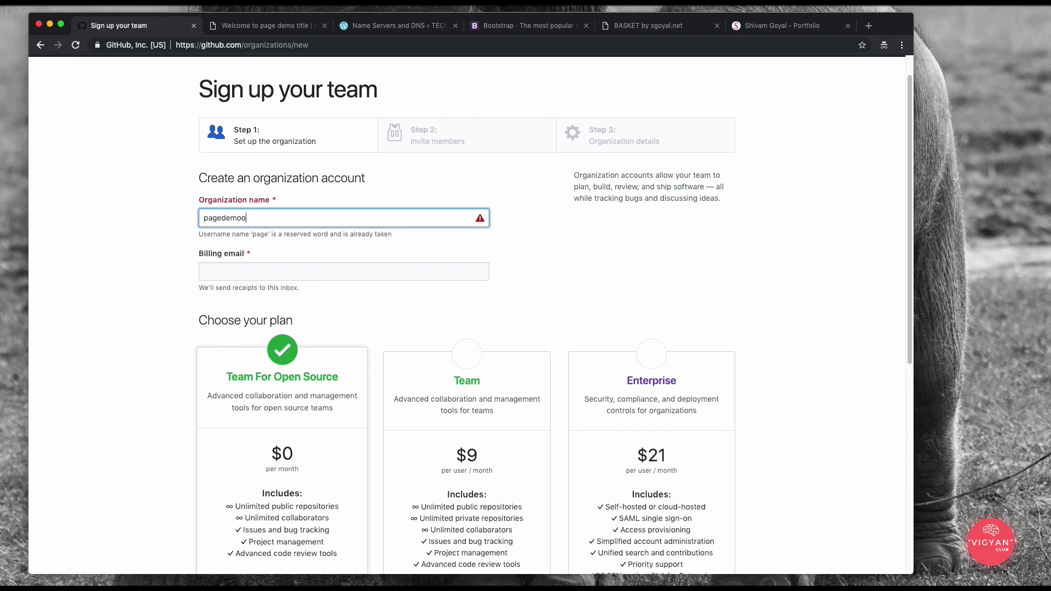
{"action": "type", "text": "rg"}
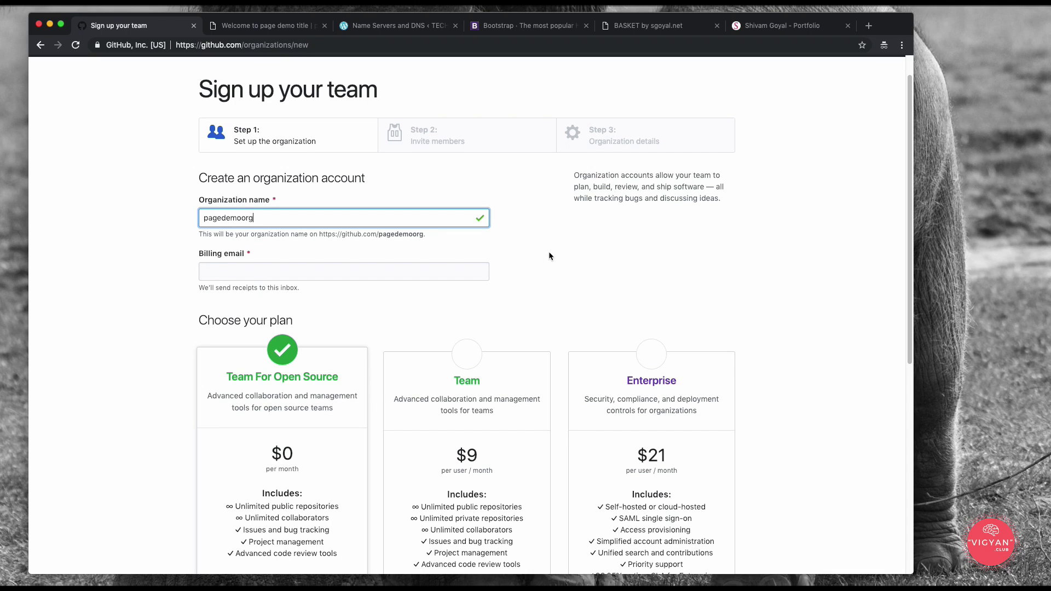
{"action": "scroll", "coordinate": [549, 253], "scroll_direction": "down", "scroll_amount": 1}
{"action": "left_click", "coordinate": [251, 271]}
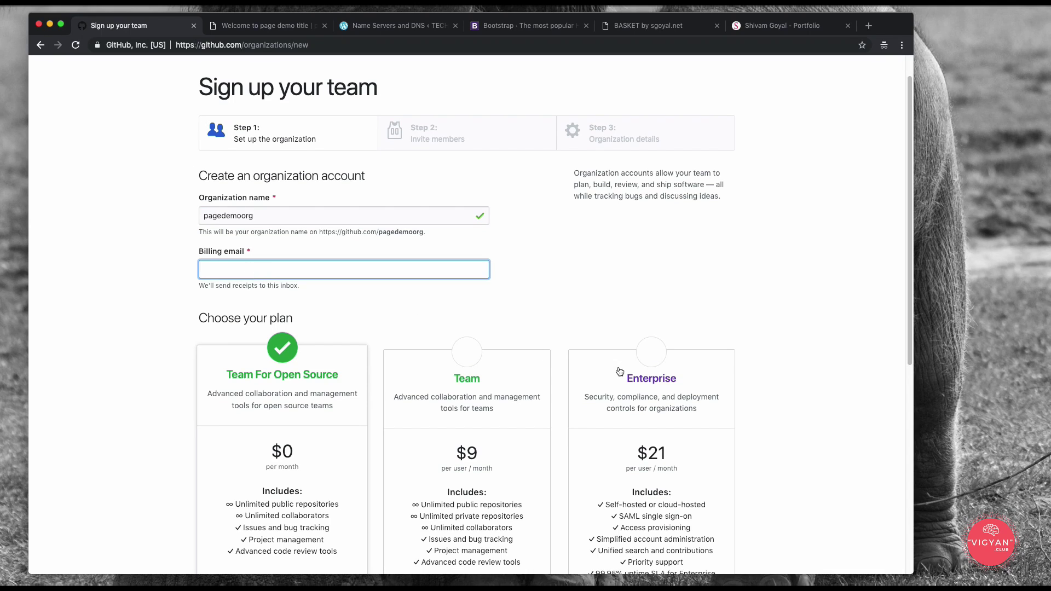
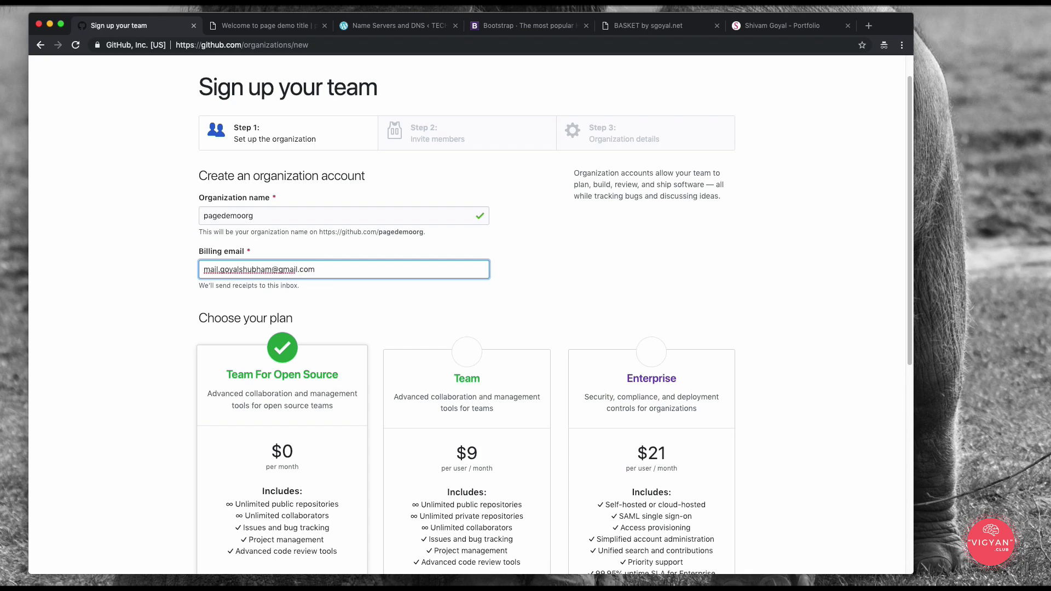
{"action": "left_click", "coordinate": [545, 307]}
{"action": "scroll", "coordinate": [544, 307], "scroll_direction": "down", "scroll_amount": 5}
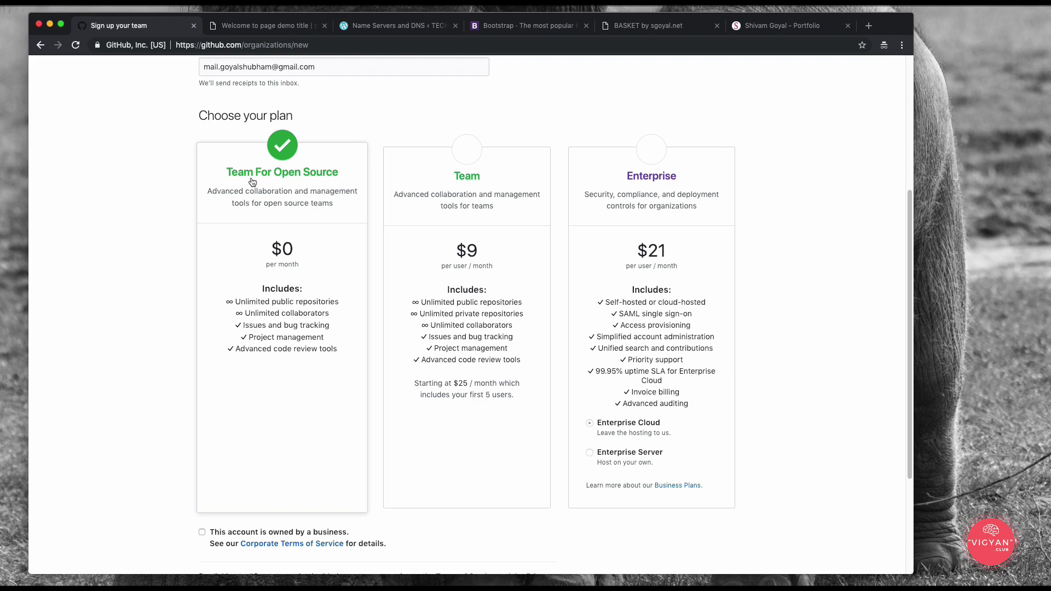
{"action": "scroll", "coordinate": [280, 266], "scroll_direction": "down", "scroll_amount": 3}
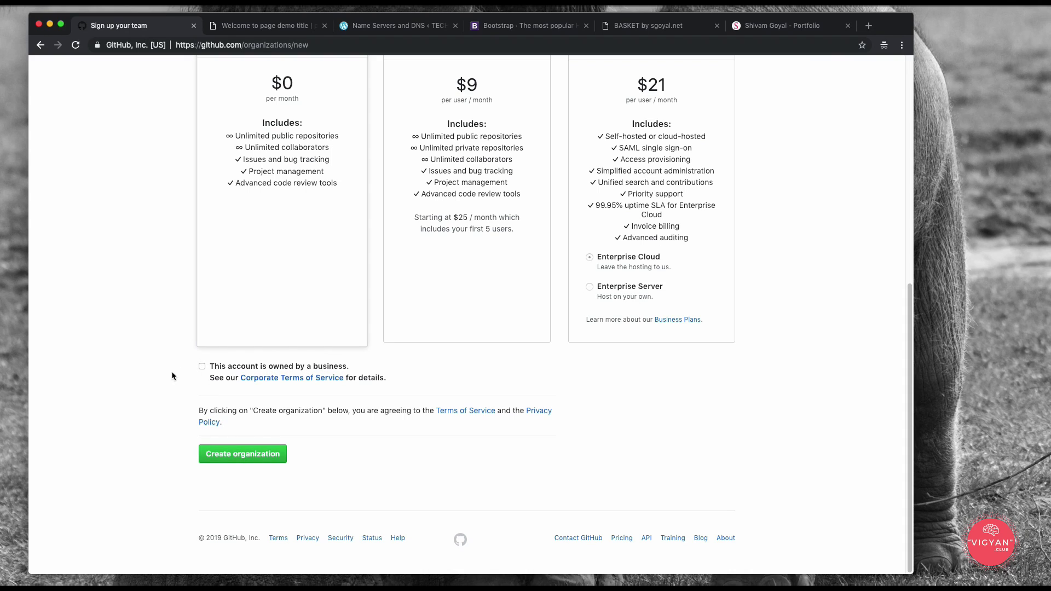
{"action": "left_click", "coordinate": [276, 454]}
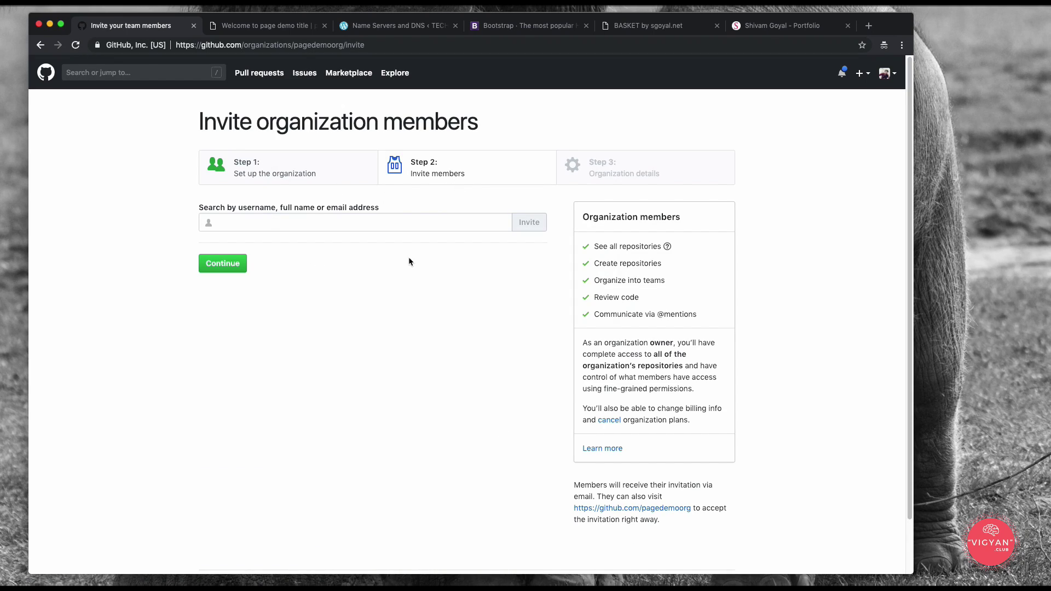
Step: Skip inviting members and submit the survey: educational purposes, duration not sure yet, working alone
{"action": "left_click", "coordinate": [231, 258]}
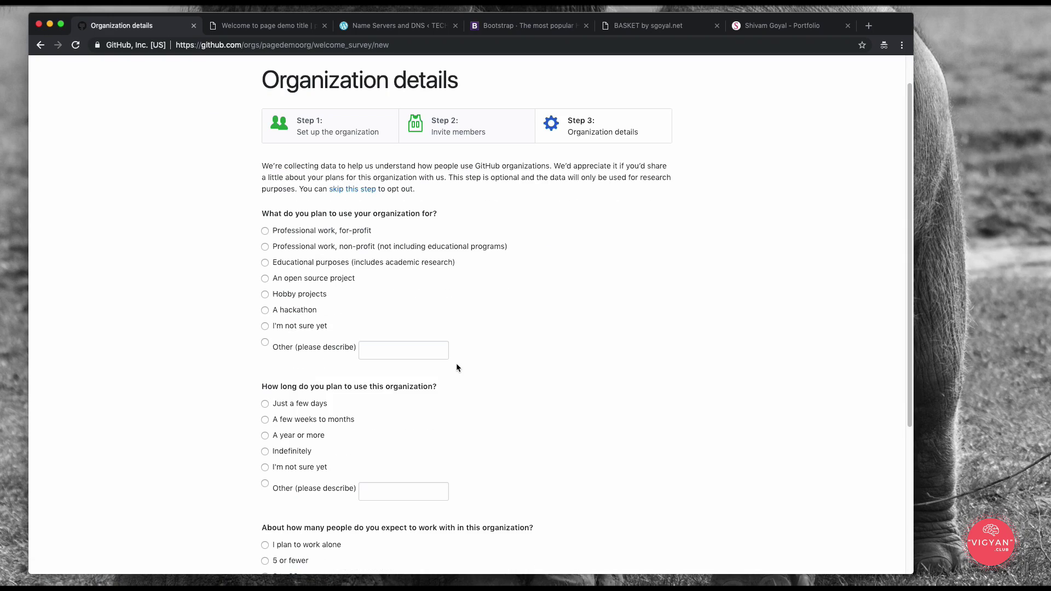
{"action": "scroll", "coordinate": [457, 366], "scroll_direction": "down", "scroll_amount": 1}
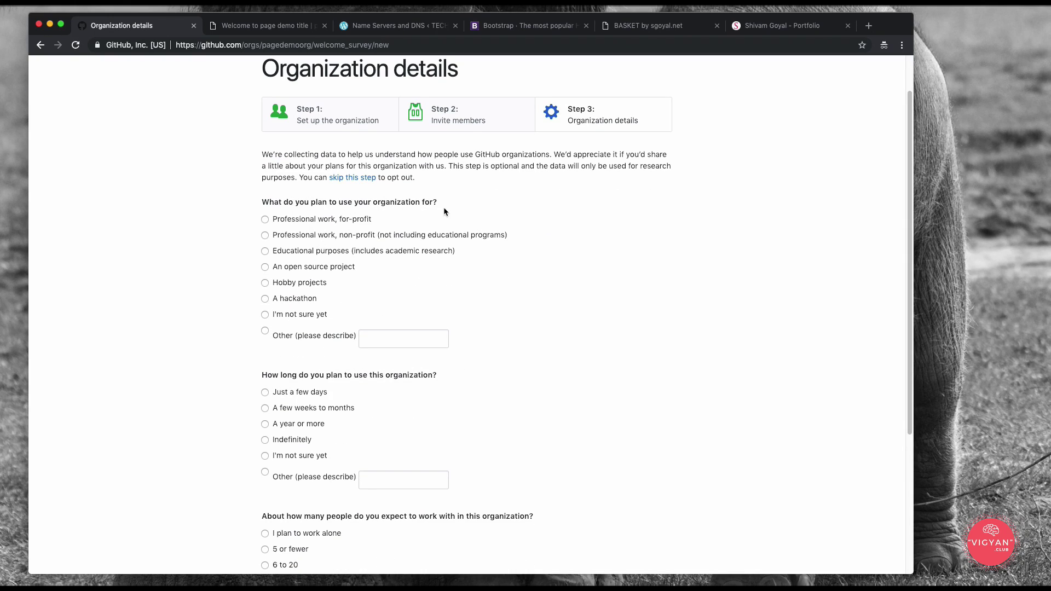
{"action": "left_click", "coordinate": [265, 251]}
{"action": "scroll", "coordinate": [447, 317], "scroll_direction": "down", "scroll_amount": 5}
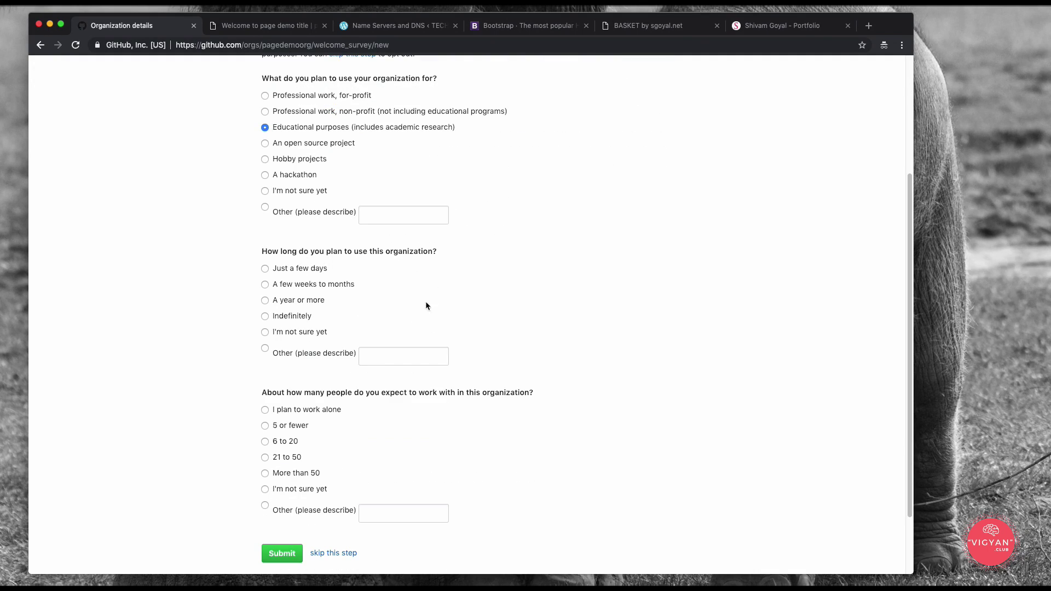
{"action": "left_click", "coordinate": [265, 331]}
{"action": "scroll", "coordinate": [503, 347], "scroll_direction": "down", "scroll_amount": 1}
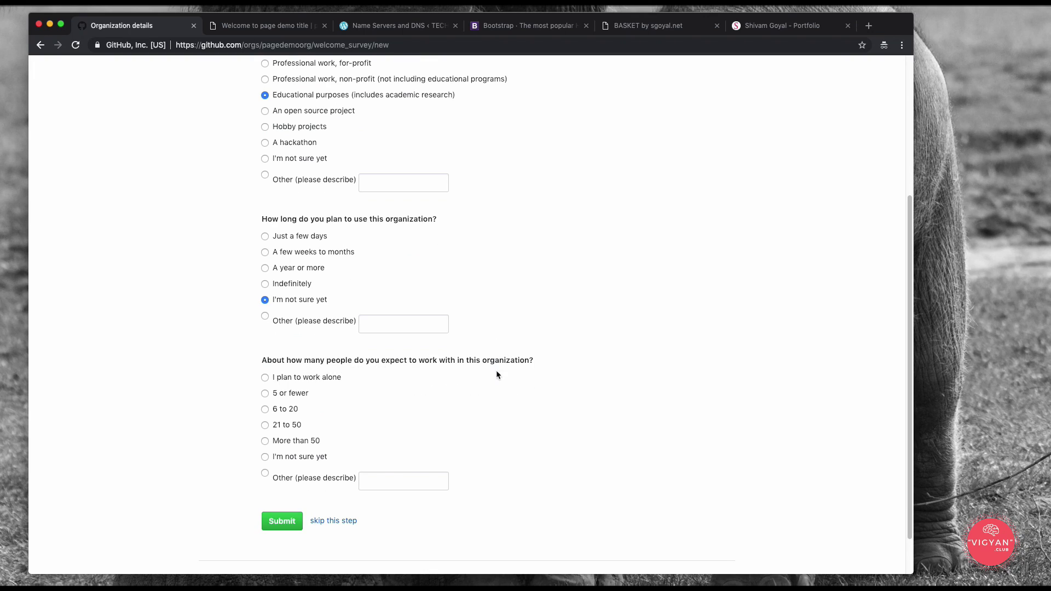
{"action": "scroll", "coordinate": [511, 372], "scroll_direction": "down", "scroll_amount": 2}
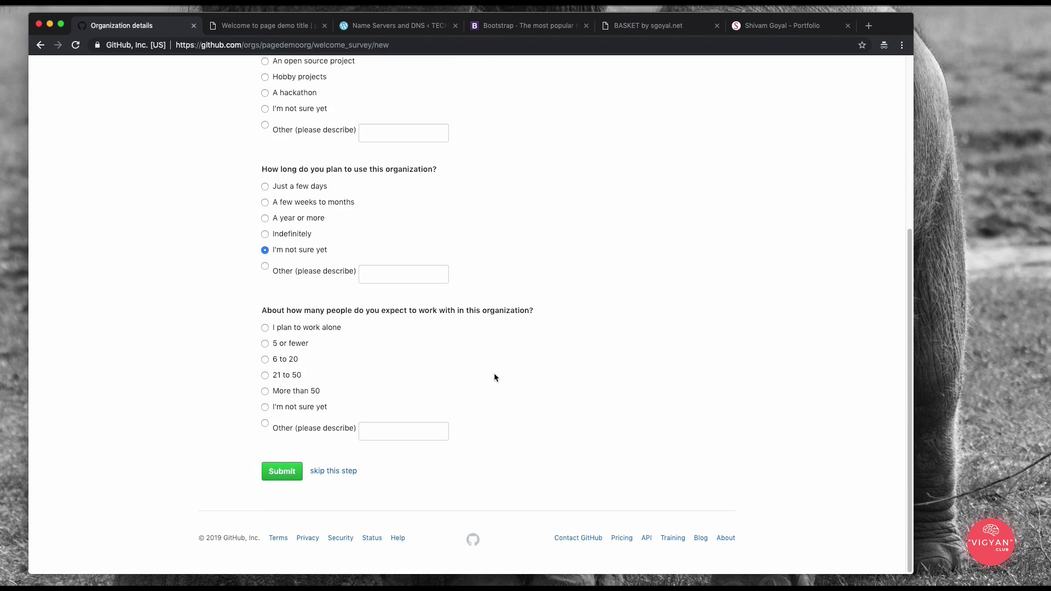
{"action": "left_click", "coordinate": [264, 327]}
{"action": "left_click", "coordinate": [281, 469]}
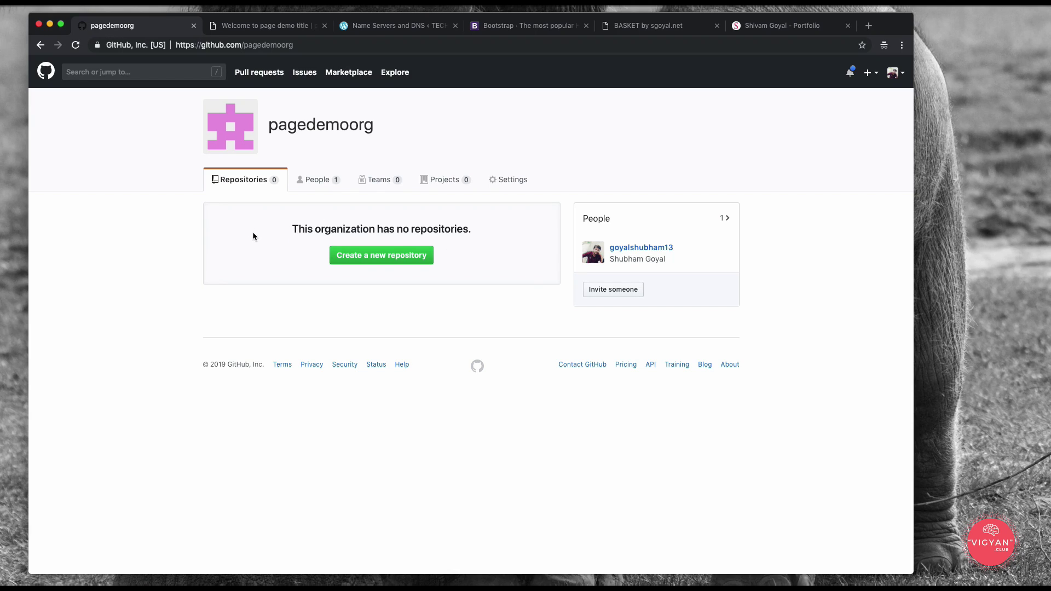
Step: Create the repository 'pagedemoorg.github.io' for the organization, initialized with a README
{"action": "left_click", "coordinate": [367, 258]}
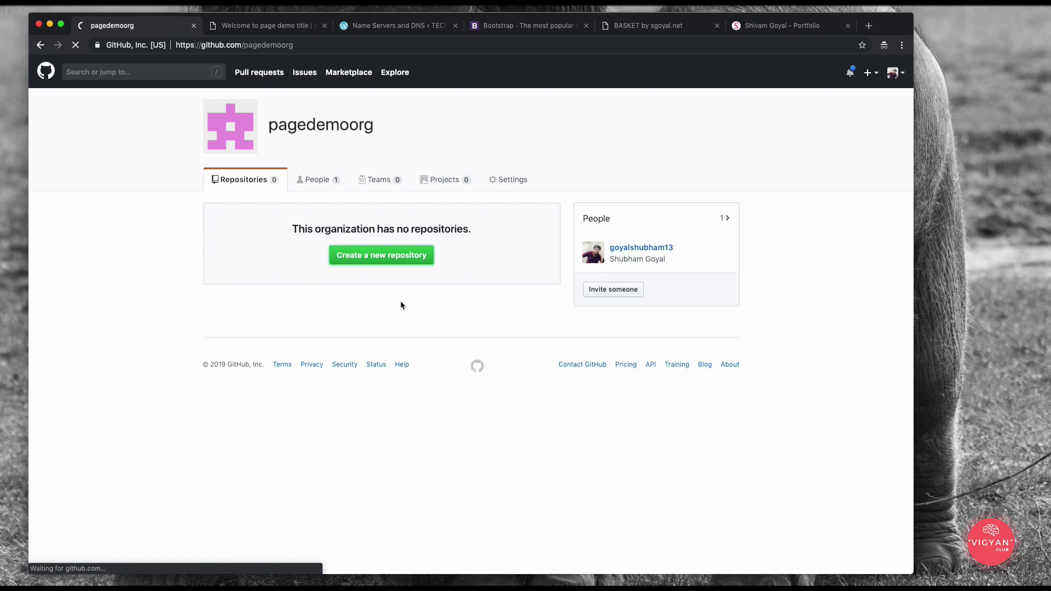
{"action": "left_click", "coordinate": [425, 198]}
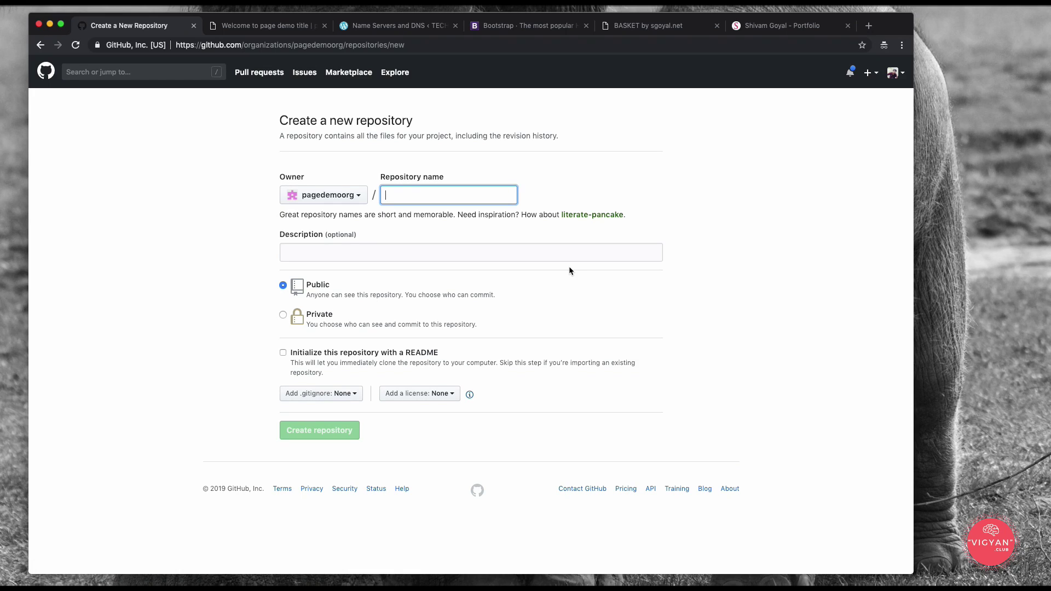
{"action": "left_click", "coordinate": [416, 199]}
{"action": "type", "text": "page"}
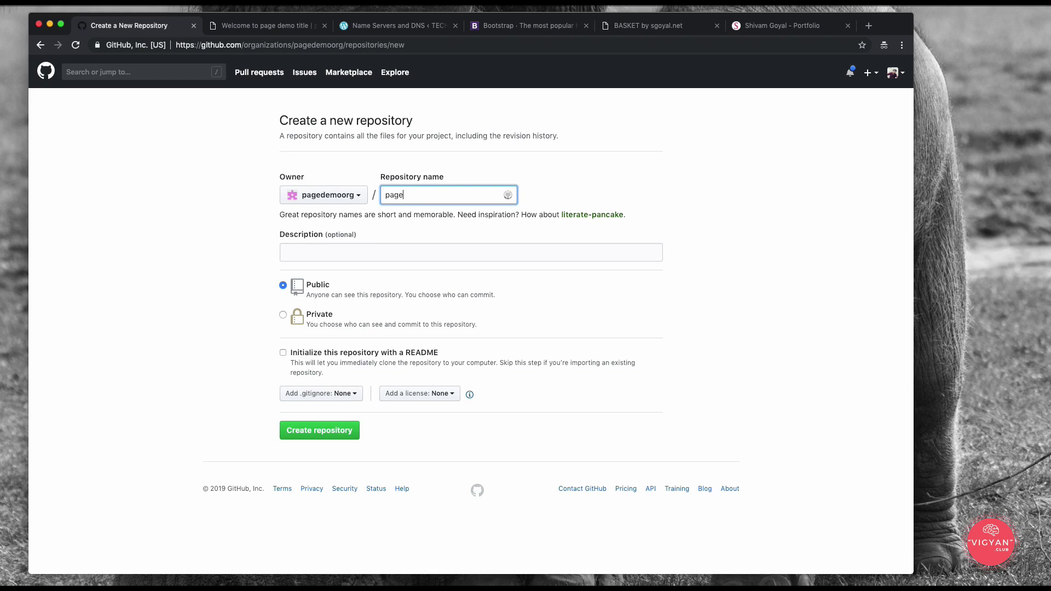
{"action": "type", "text": "demoorg.github.io"}
{"action": "left_click", "coordinate": [469, 195]}
{"action": "left_click_drag", "start_coordinate": [469, 195], "coordinate": [372, 195]}
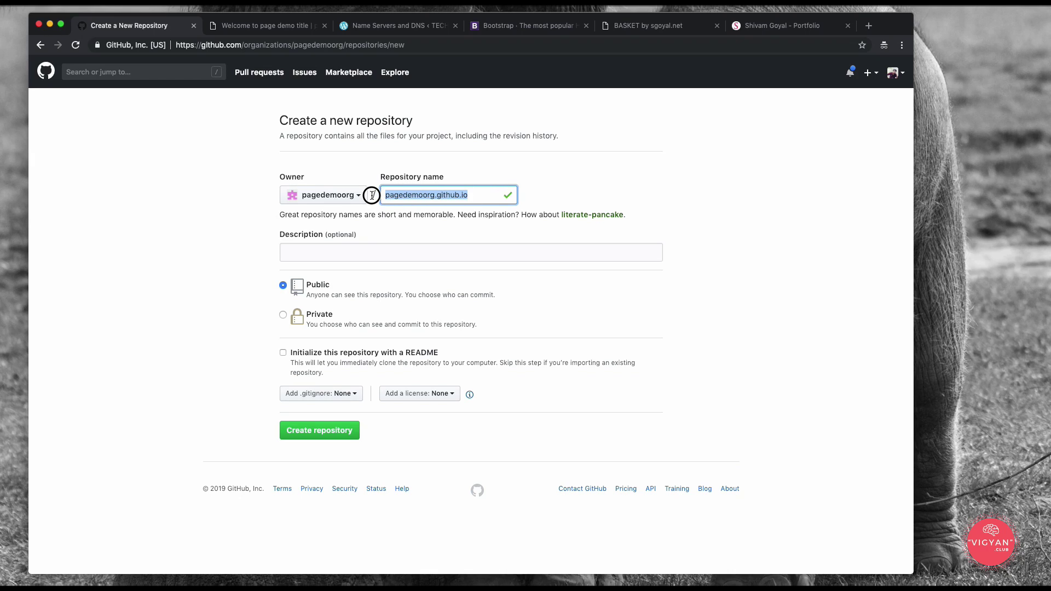
{"action": "left_click", "coordinate": [458, 216]}
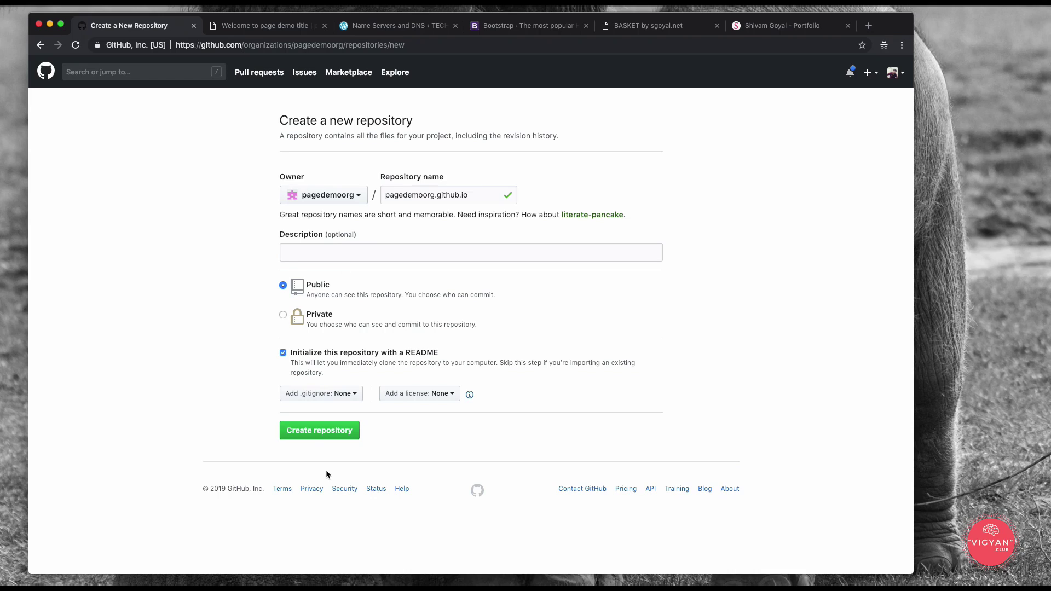
{"action": "left_click", "coordinate": [310, 431]}
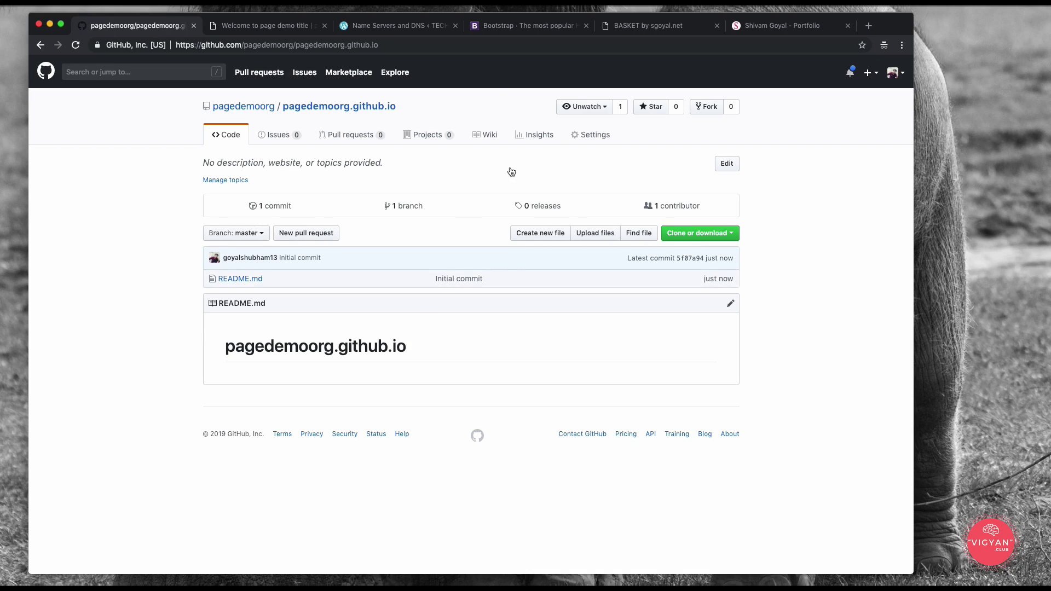
Step: Go to the Bootstrap website's Examples gallery
{"action": "left_click", "coordinate": [506, 28]}
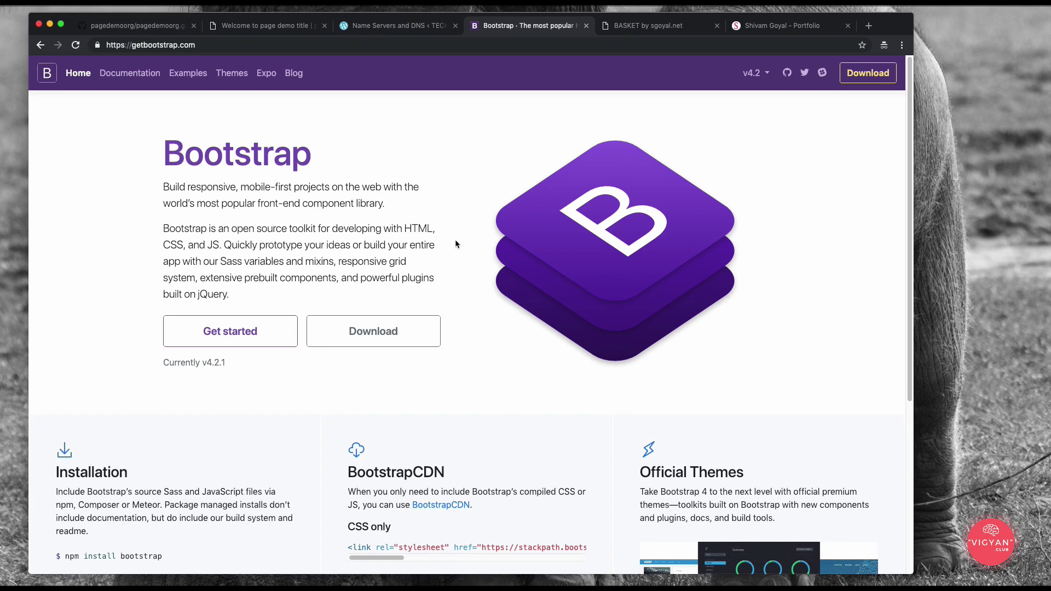
{"action": "scroll", "coordinate": [456, 242], "scroll_direction": "down", "scroll_amount": 5}
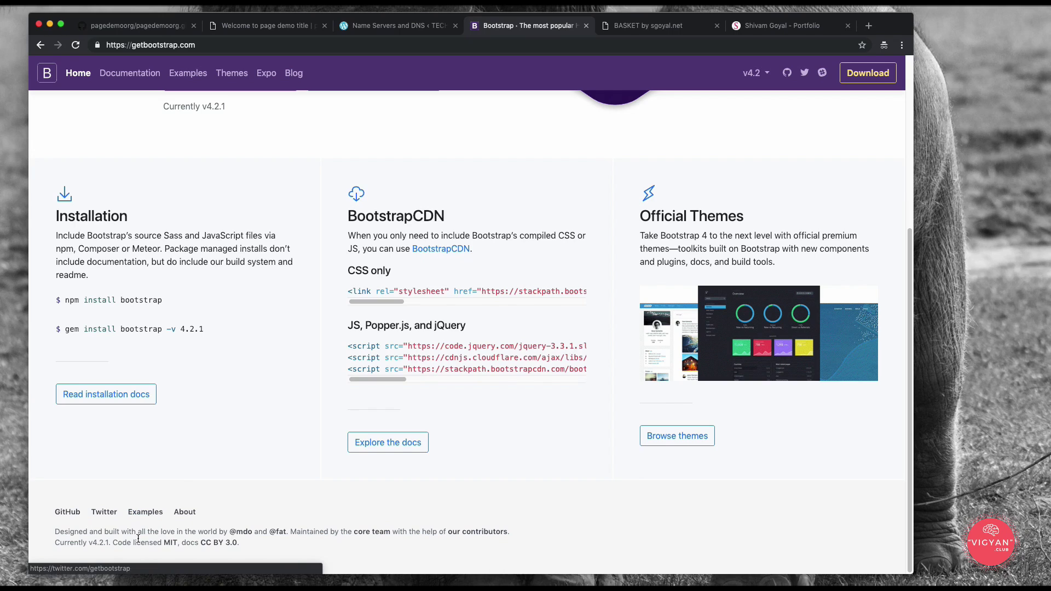
{"action": "left_click", "coordinate": [145, 512]}
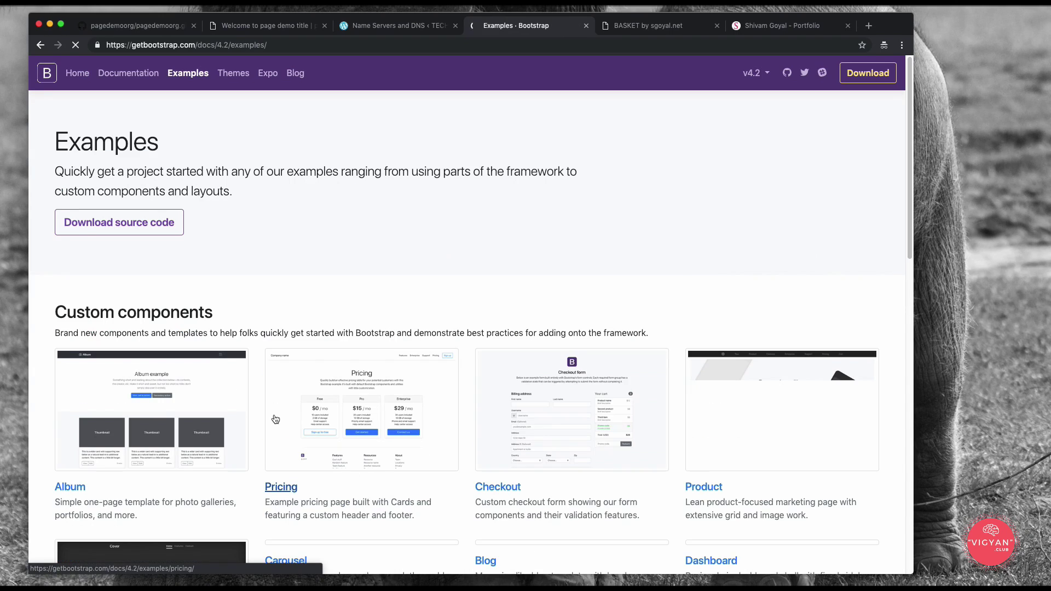
Step: Open the Product example template from the examples gallery
{"action": "scroll", "coordinate": [569, 229], "scroll_direction": "down", "scroll_amount": 8}
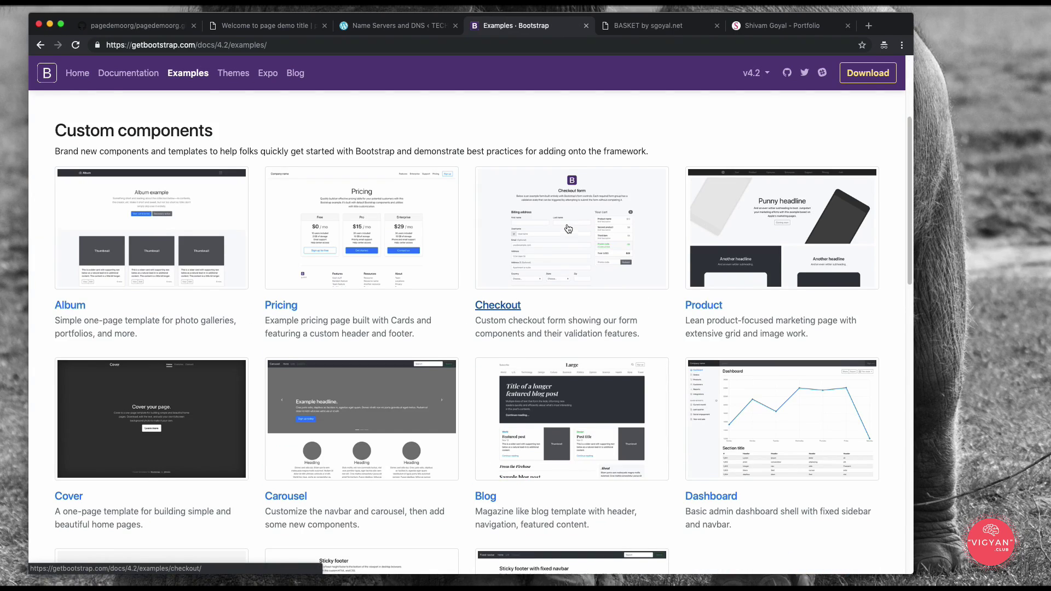
{"action": "scroll", "coordinate": [568, 229], "scroll_direction": "up", "scroll_amount": 8}
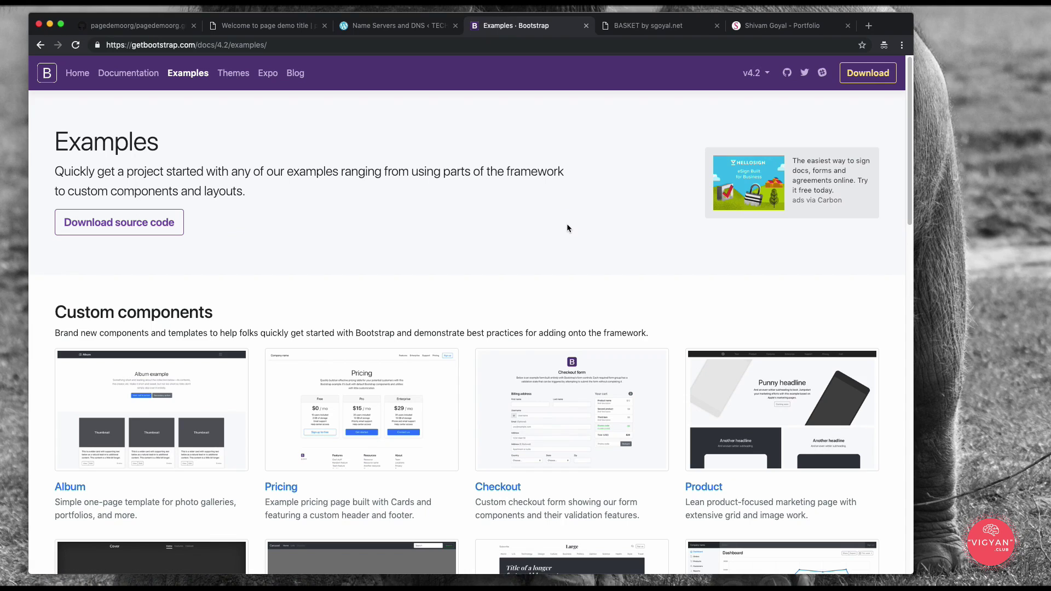
{"action": "scroll", "coordinate": [567, 225], "scroll_direction": "down", "scroll_amount": 4}
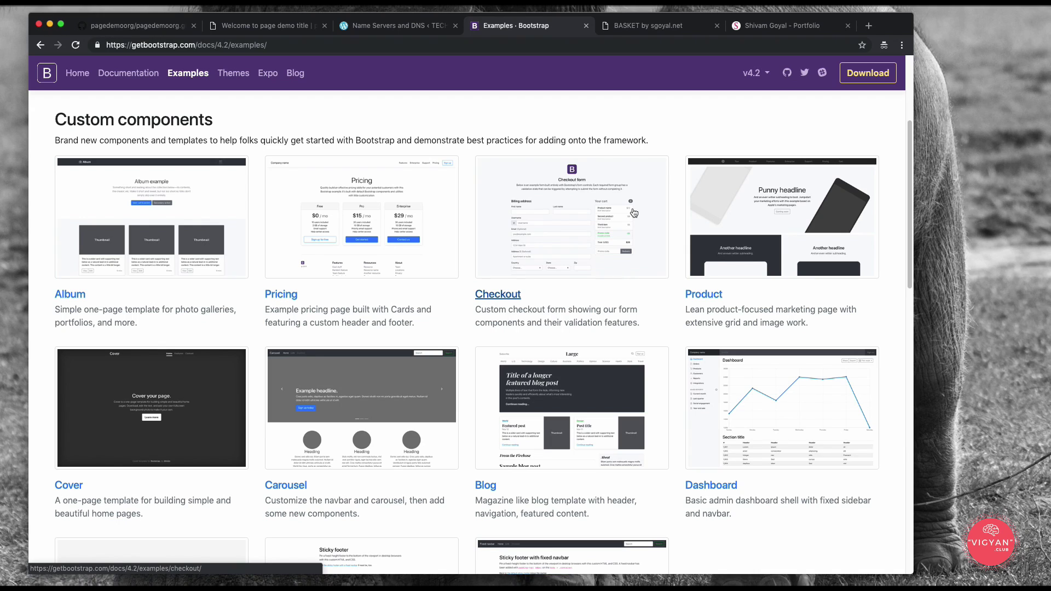
{"action": "scroll", "coordinate": [588, 218], "scroll_direction": "up", "scroll_amount": 4}
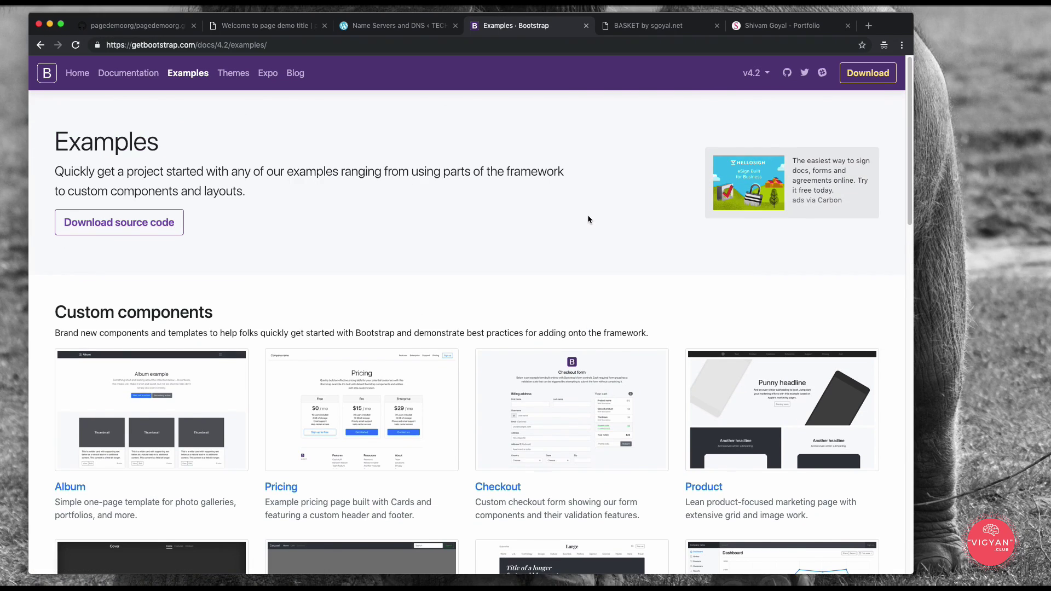
{"action": "scroll", "coordinate": [588, 219], "scroll_direction": "down", "scroll_amount": 2}
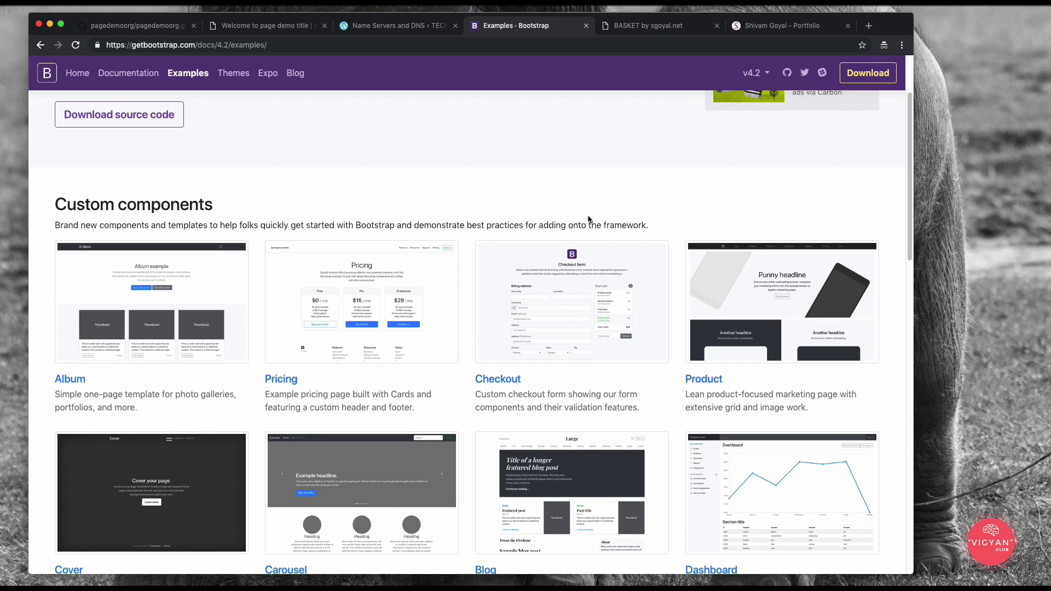
{"action": "scroll", "coordinate": [588, 219], "scroll_direction": "down", "scroll_amount": 10}
{"action": "scroll", "coordinate": [588, 219], "scroll_direction": "up", "scroll_amount": 12}
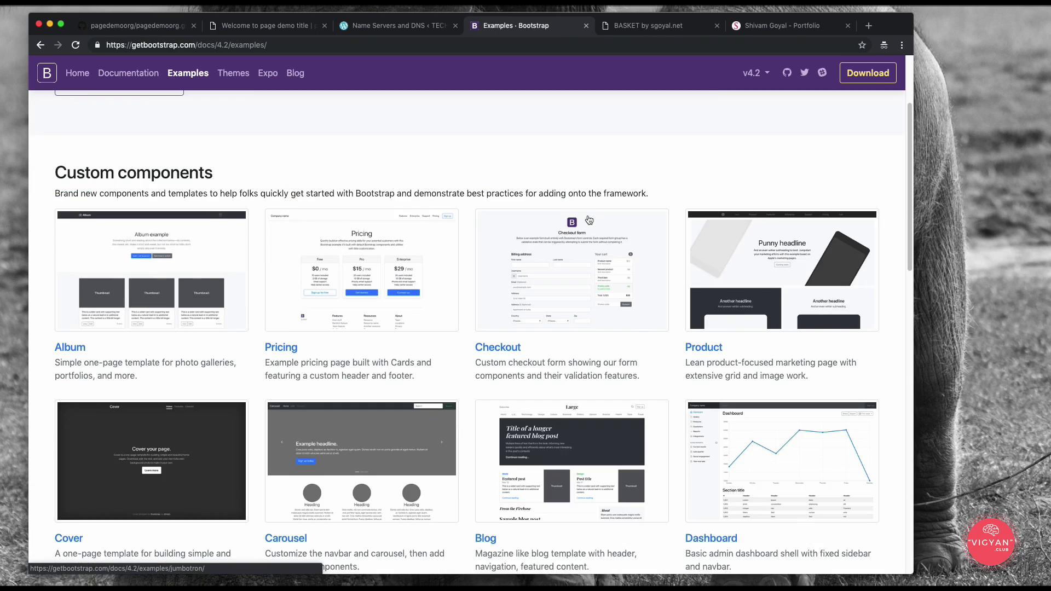
{"action": "scroll", "coordinate": [589, 219], "scroll_direction": "down", "scroll_amount": 2}
{"action": "left_click", "coordinate": [817, 282]}
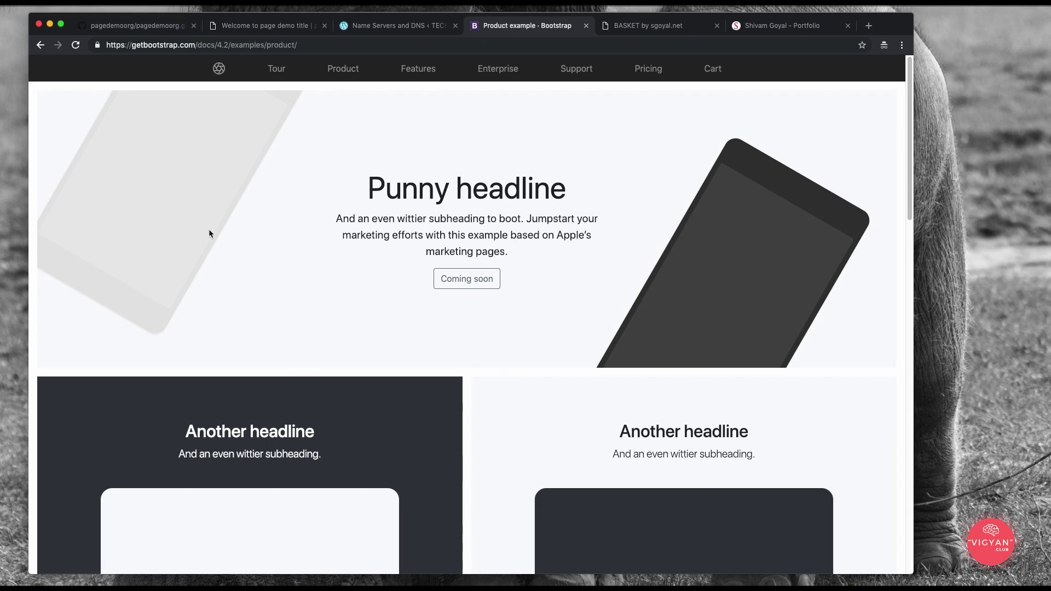
{"action": "scroll", "coordinate": [540, 310], "scroll_direction": "down", "scroll_amount": 10}
{"action": "scroll", "coordinate": [556, 356], "scroll_direction": "up", "scroll_amount": 10}
{"action": "scroll", "coordinate": [638, 248], "scroll_direction": "down", "scroll_amount": 10}
{"action": "scroll", "coordinate": [641, 282], "scroll_direction": "up", "scroll_amount": 10}
Step: Save the Product example page into Documents/vigyan.club/github_pages/source
{"action": "right_click", "coordinate": [304, 139]}
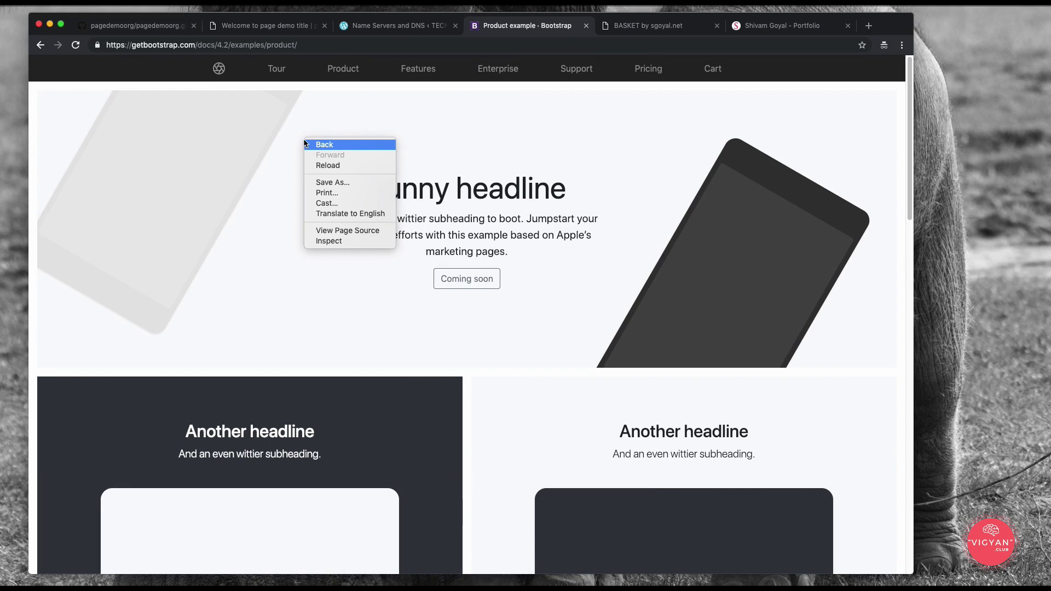
{"action": "left_click", "coordinate": [328, 183]}
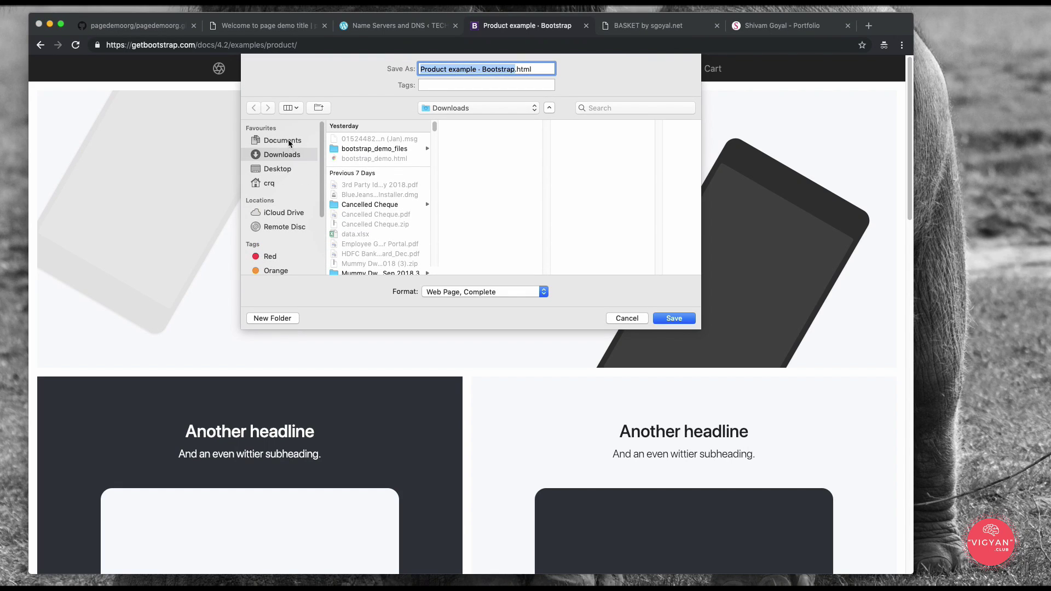
{"action": "left_click", "coordinate": [287, 141]}
{"action": "left_click", "coordinate": [342, 148]}
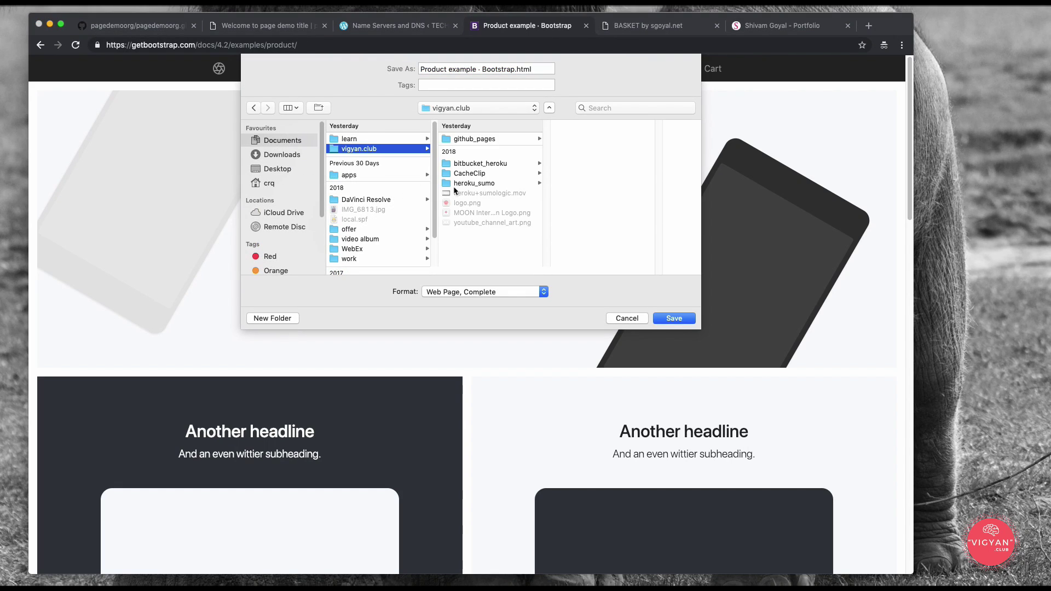
{"action": "left_click", "coordinate": [489, 140]}
{"action": "left_click", "coordinate": [576, 139]}
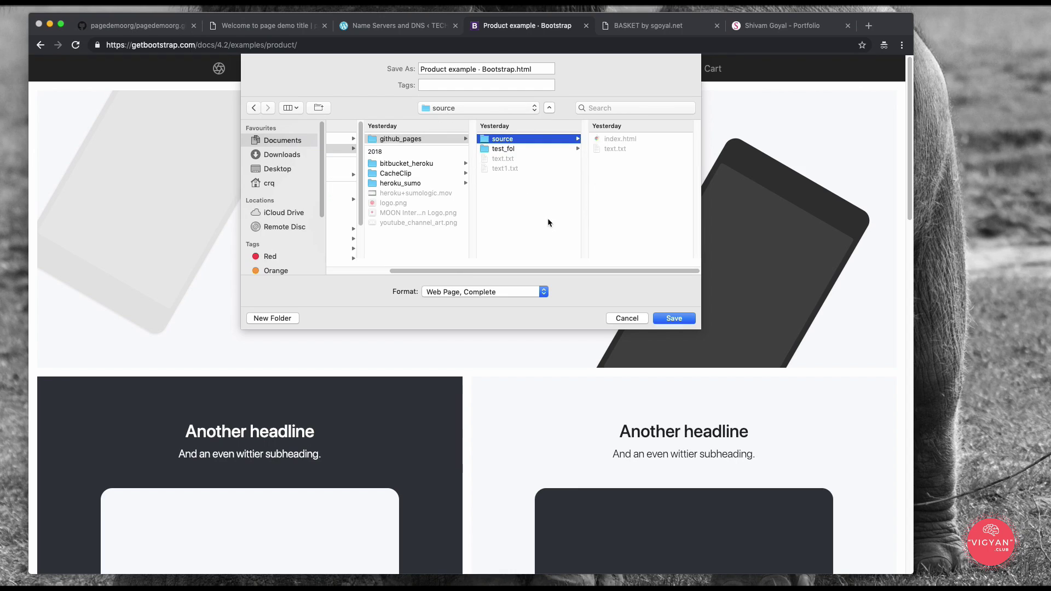
Step: Save it as index.html, replacing the existing file, and return to the GitHub repository tab
{"action": "left_click", "coordinate": [618, 141]}
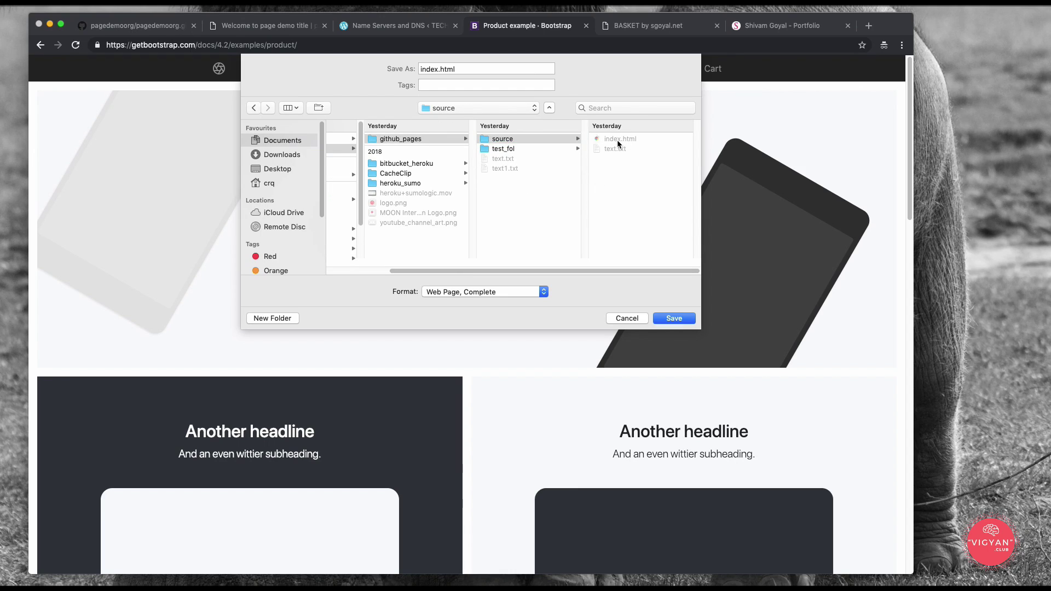
{"action": "left_click", "coordinate": [514, 139]}
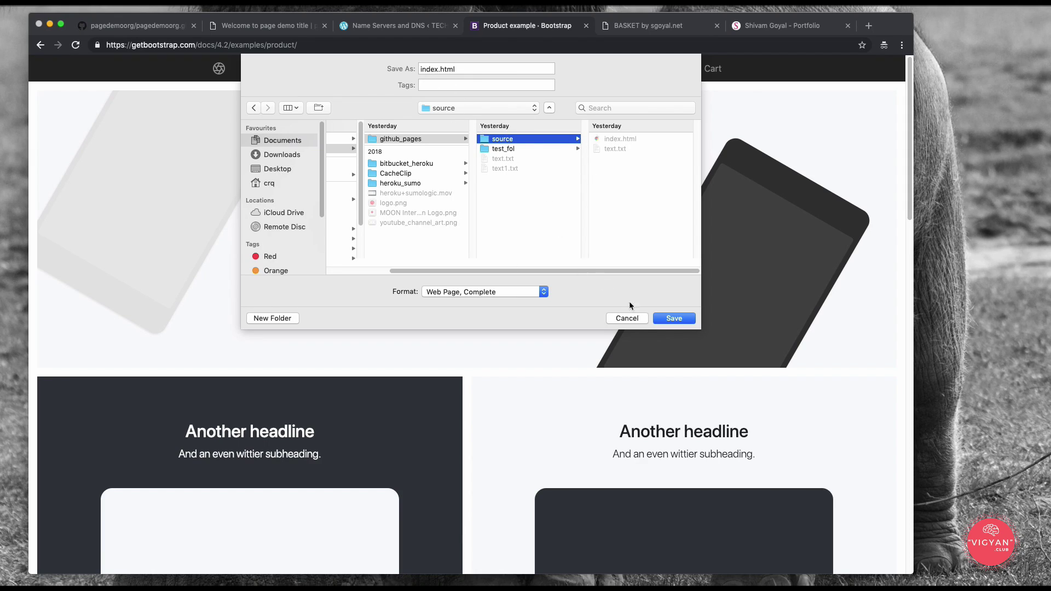
{"action": "left_click", "coordinate": [671, 320]}
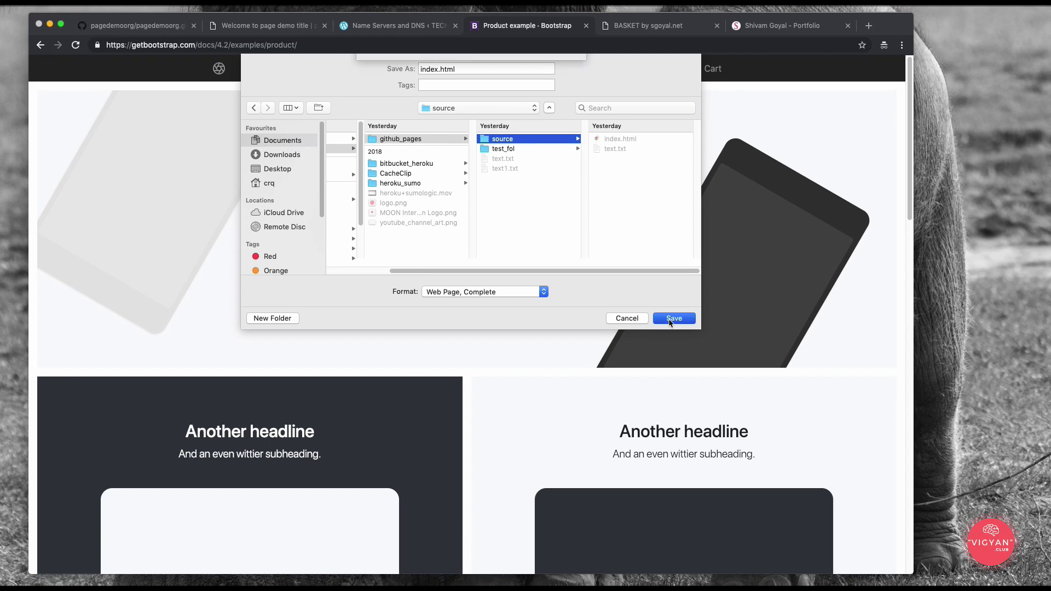
{"action": "left_click", "coordinate": [551, 123]}
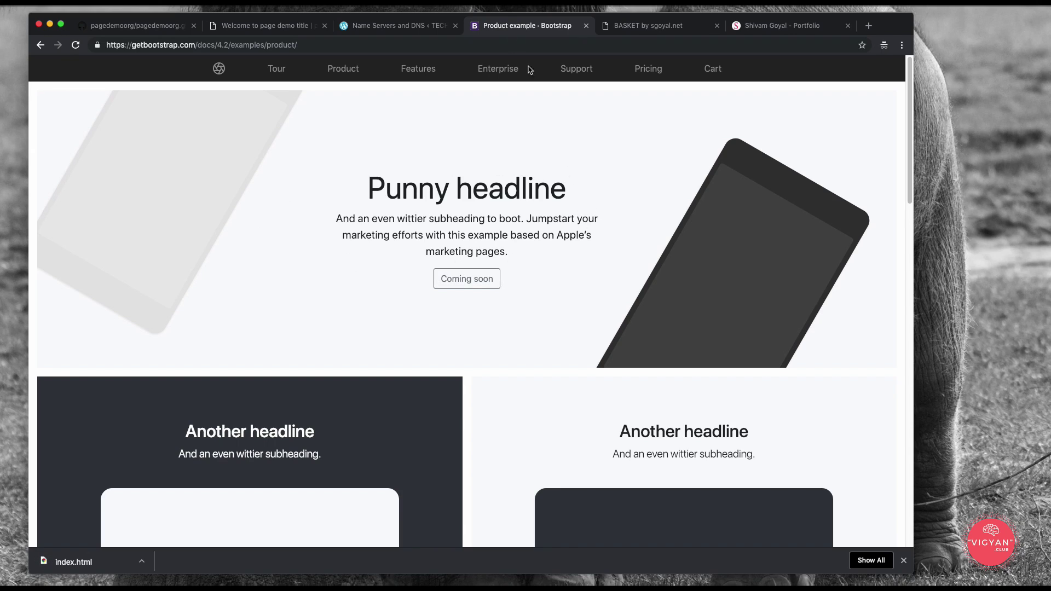
{"action": "left_click", "coordinate": [239, 27]}
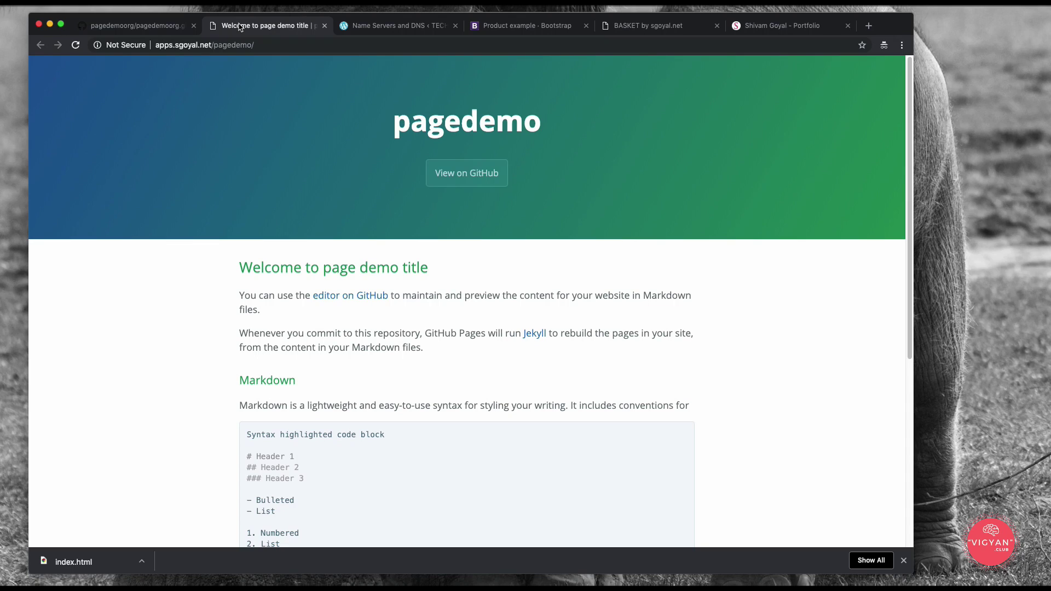
{"action": "left_click", "coordinate": [125, 26]}
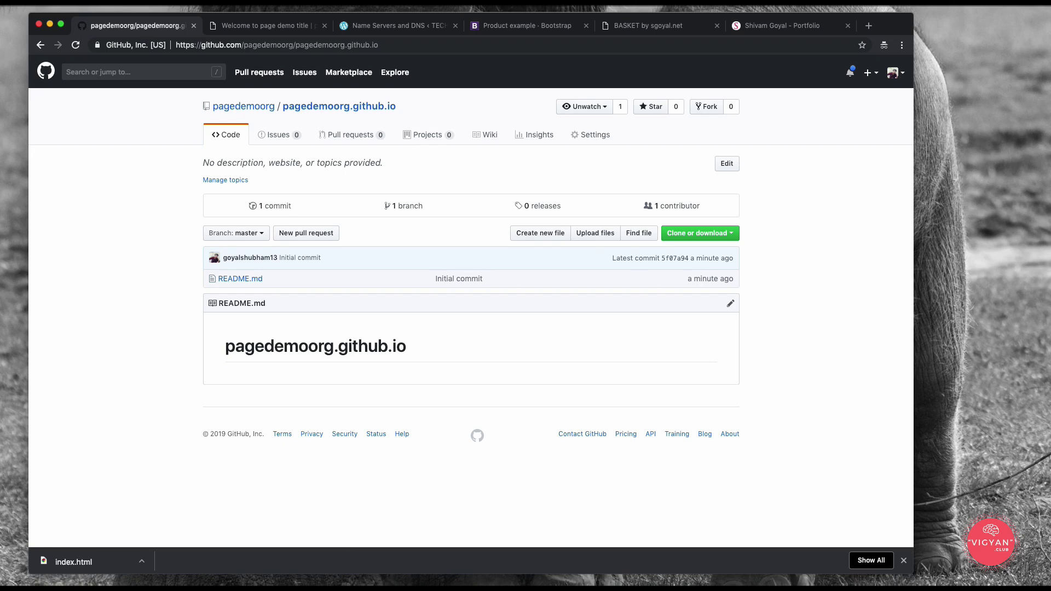
Step: In the terminal, clear the screen and check the current path and github_pages contents
{"action": "key", "text": "super+Tab"}
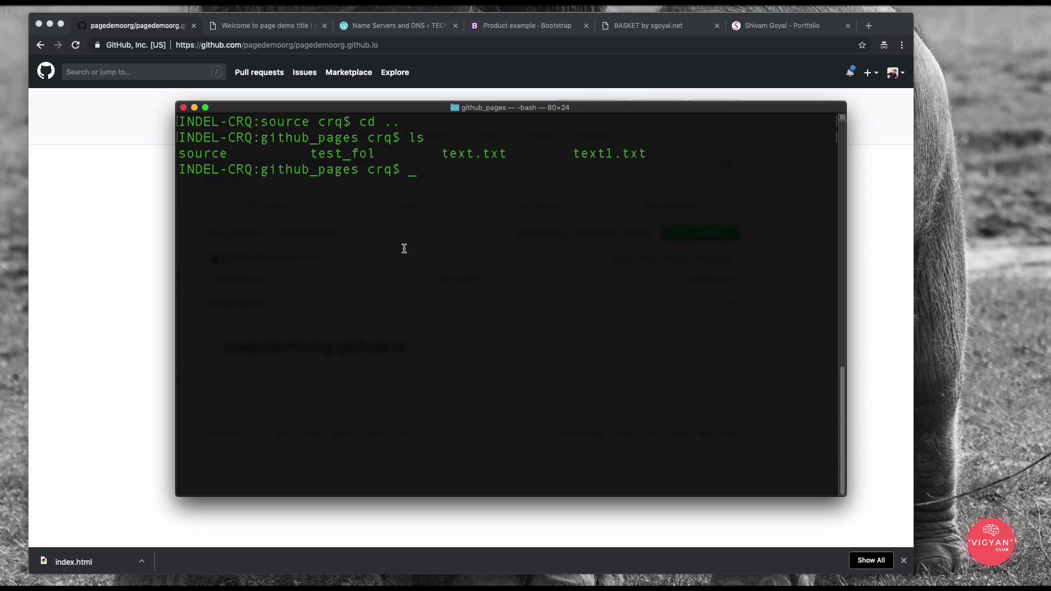
{"action": "type", "text": "clear"}
{"action": "key", "text": "Return"}
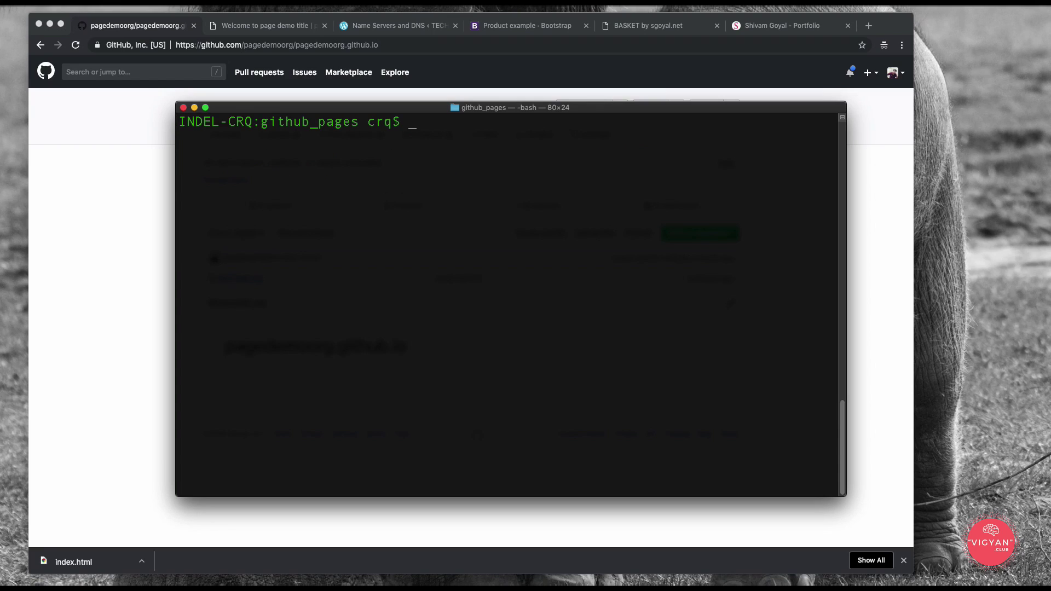
{"action": "type", "text": "pwd"}
{"action": "key", "text": "Return"}
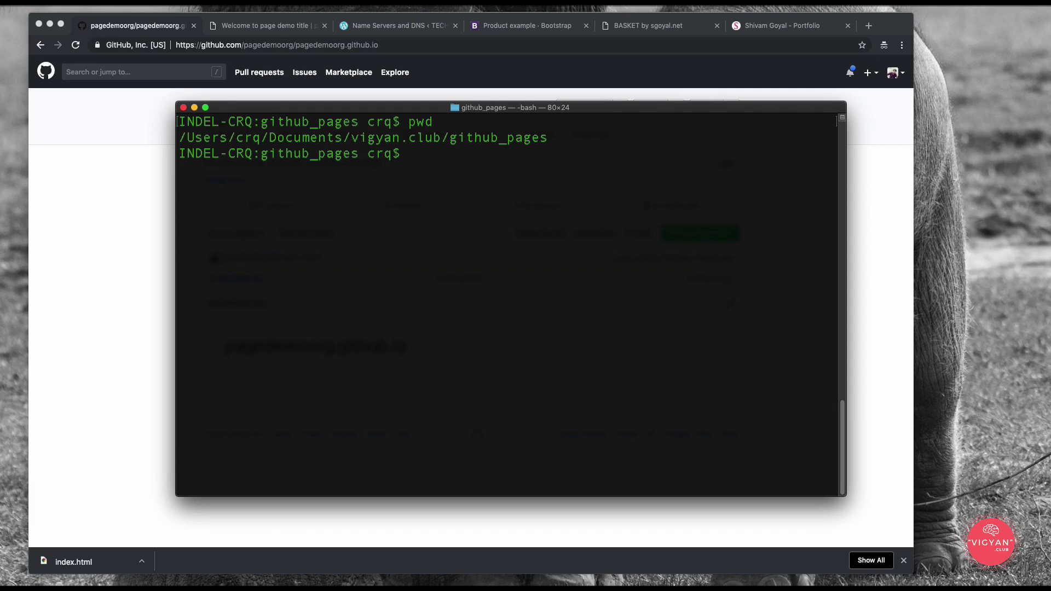
{"action": "type", "text": "ls"}
{"action": "key", "text": "Return"}
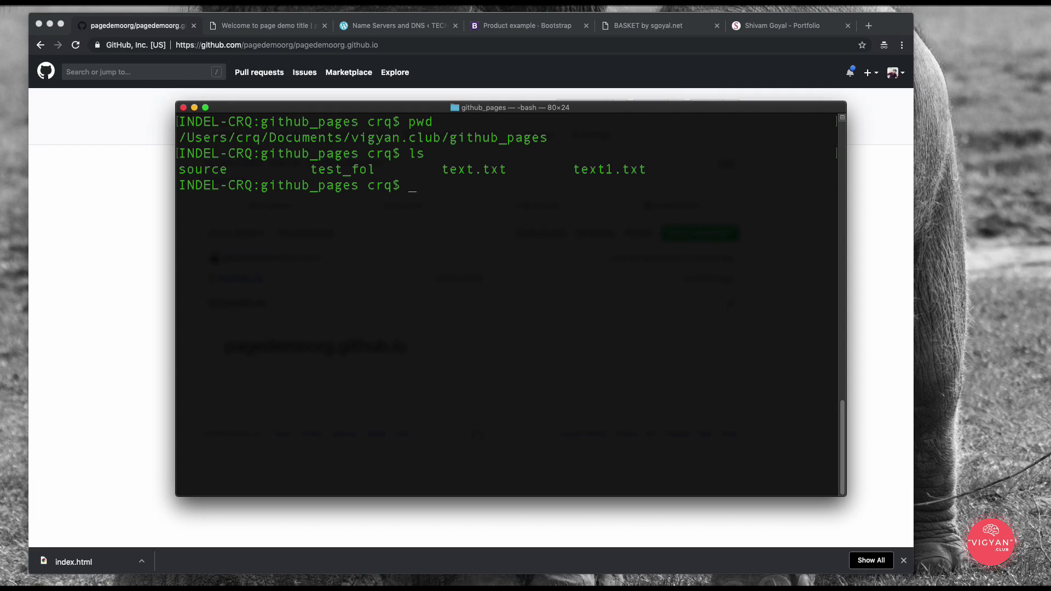
Step: Delete the test_fol folder recursively with rm -r and list what remains
{"action": "type", "text": "rm test"}
{"action": "key", "text": "Tab"}
{"action": "key", "text": "Return"}
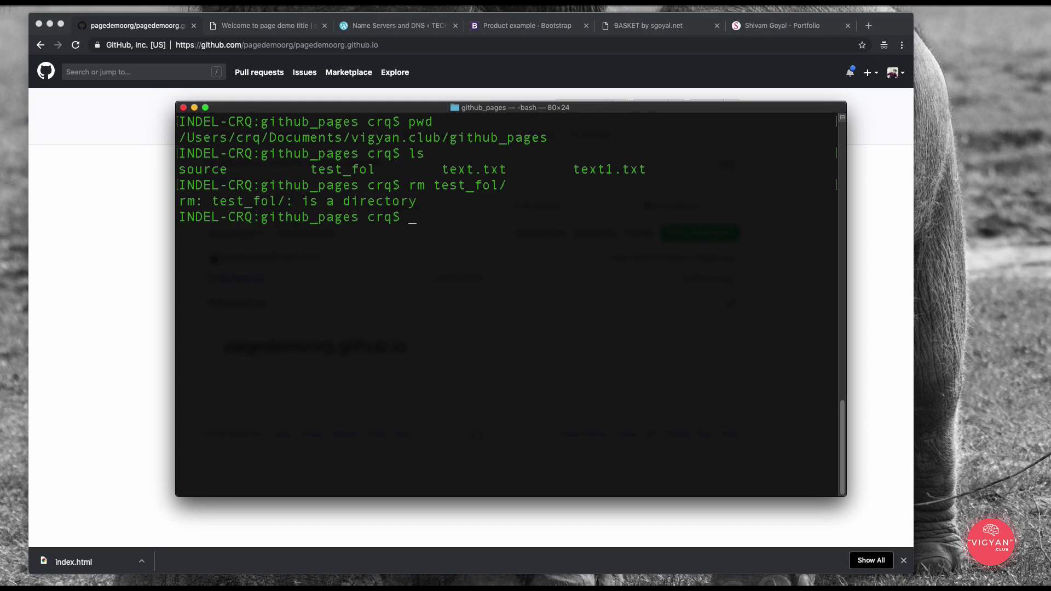
{"action": "key", "text": "Up"}
{"action": "type", "text": "-r"}
{"action": "key", "text": "Return"}
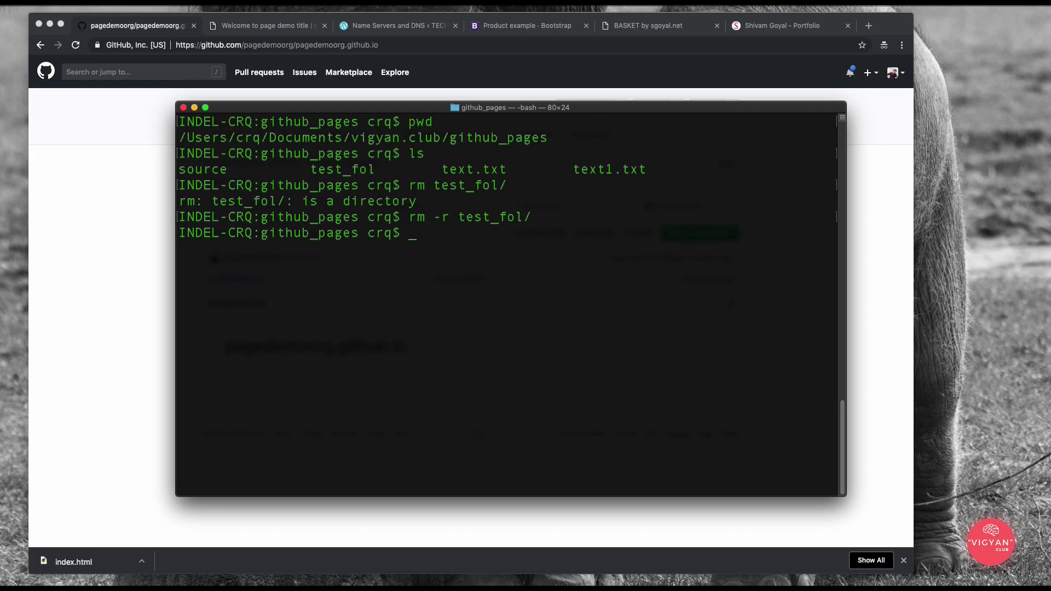
{"action": "type", "text": "ls"}
{"action": "key", "text": "Return"}
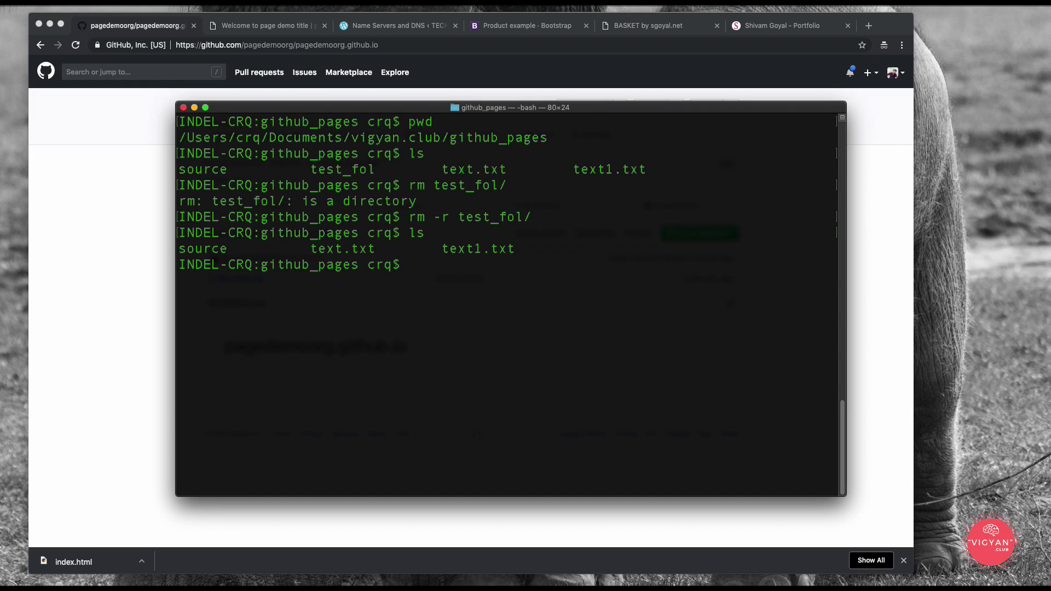
Step: Delete text.txt and text1.txt from github_pages and list the remaining contents
{"action": "type", "text": "rm text.txt"}
{"action": "key", "text": "Return"}
{"action": "key", "text": "Up"}
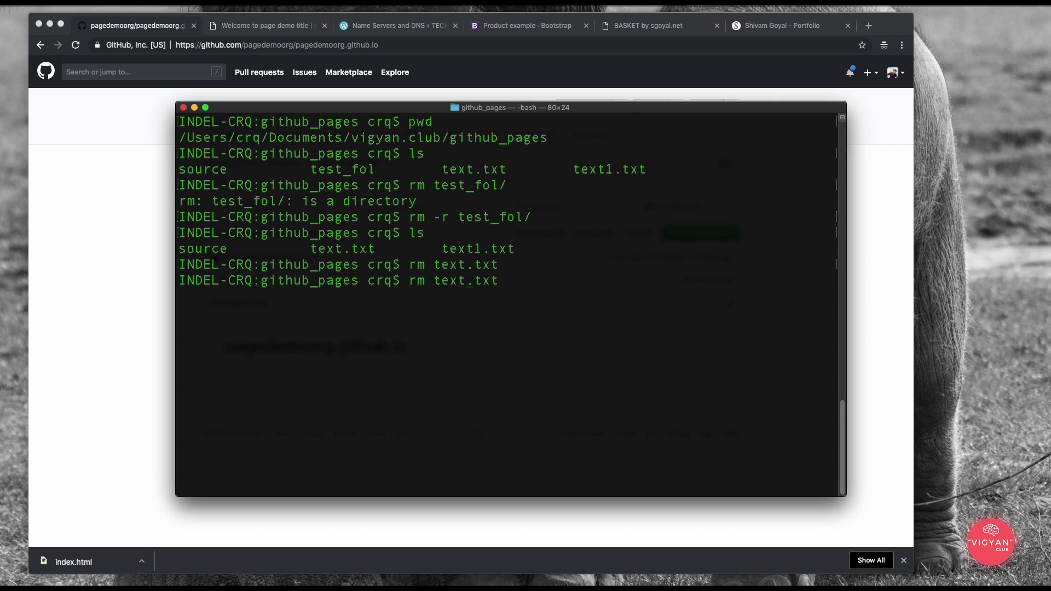
{"action": "type", "text": "1"}
{"action": "key", "text": "Return"}
{"action": "type", "text": "ls"}
{"action": "key", "text": "Return"}
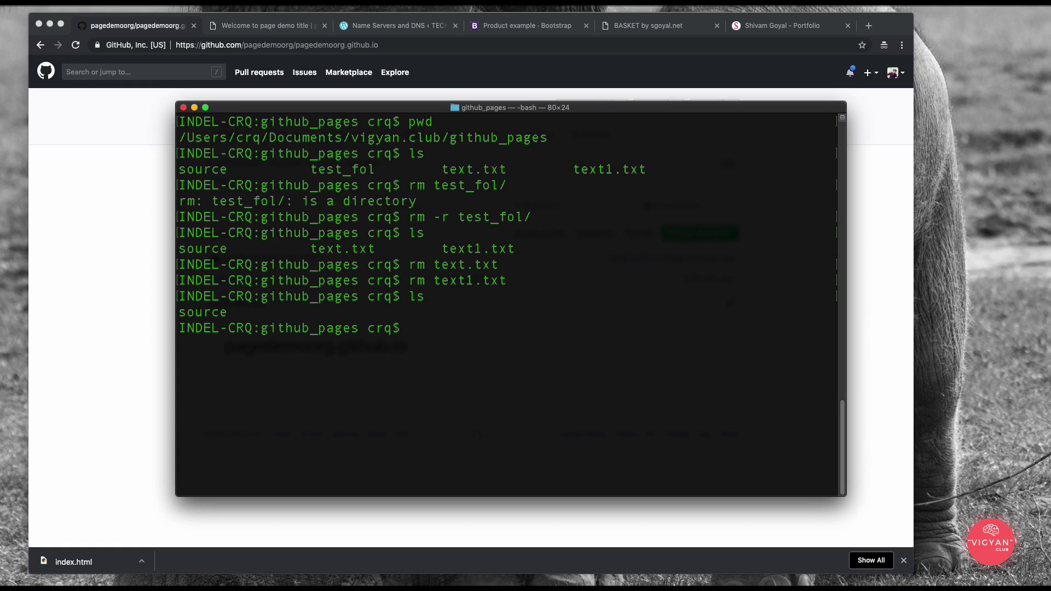
Step: Move into the source folder and list its files
{"action": "type", "text": "cd sou"}
{"action": "key", "text": "Tab"}
{"action": "key", "text": "Return"}
{"action": "type", "text": "ls"}
{"action": "key", "text": "Return"}
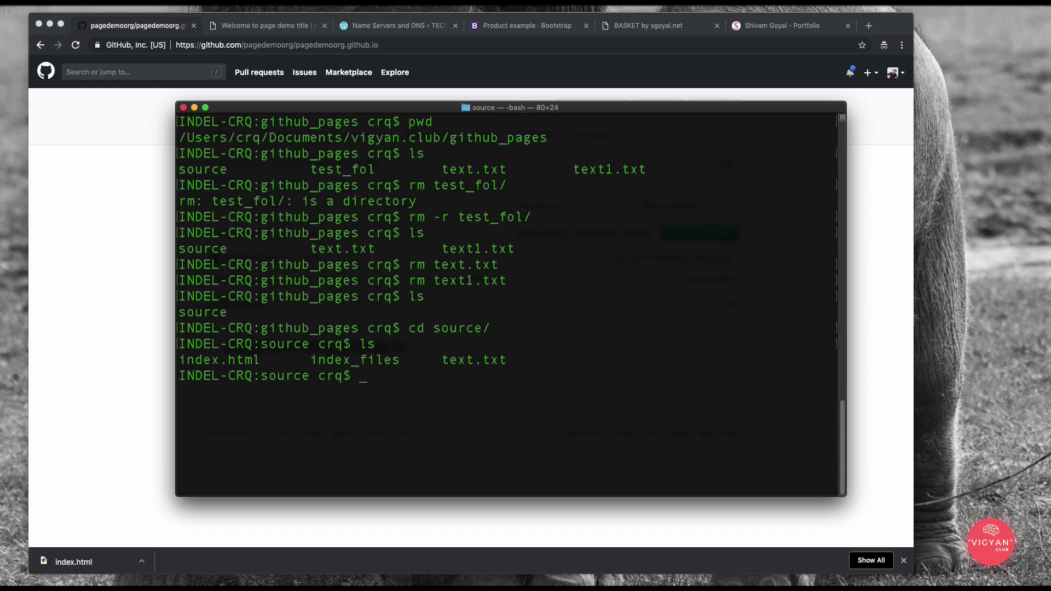
Step: Delete text.txt from source, leaving index.html and index_files
{"action": "type", "text": "rm text.txt"}
{"action": "key", "text": "Return"}
{"action": "type", "text": "ls"}
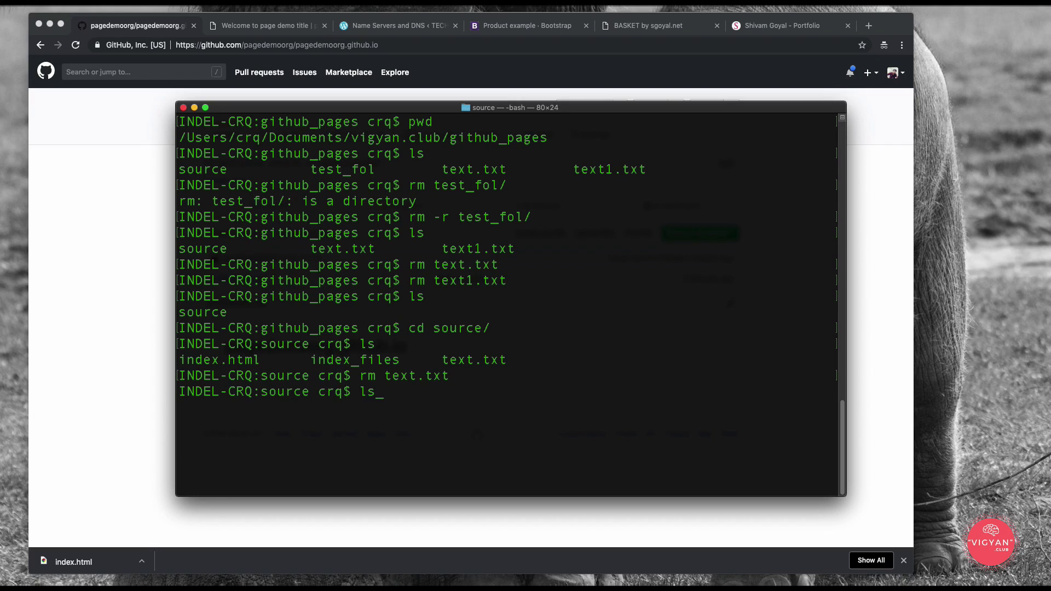
{"action": "key", "text": "Return"}
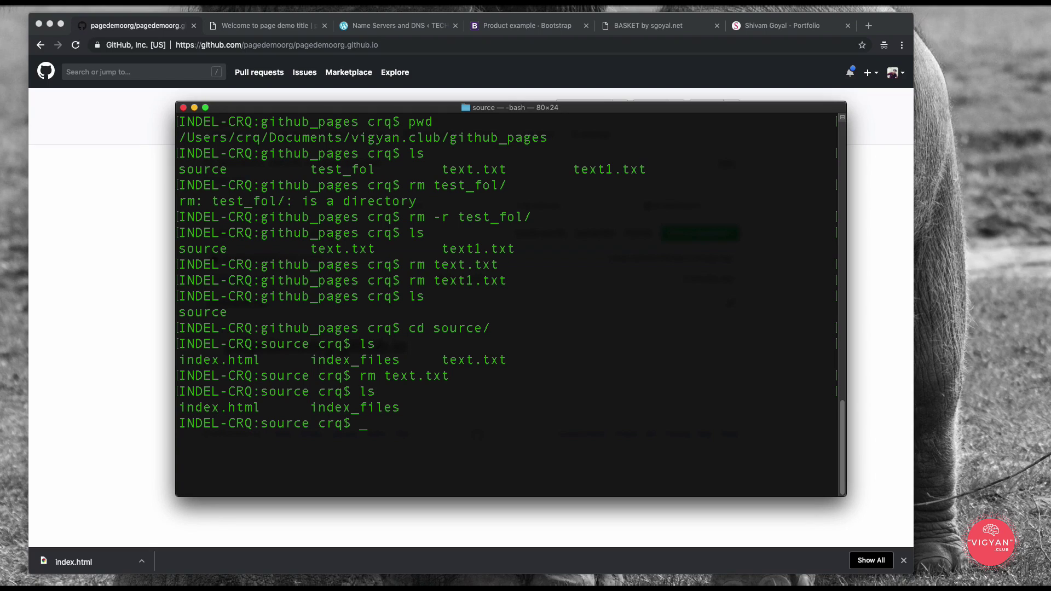
Step: Go back up to github_pages, list it, and bring the GitHub repository page forward
{"action": "type", "text": "cd .."}
{"action": "key", "text": "Return"}
{"action": "type", "text": "ls"}
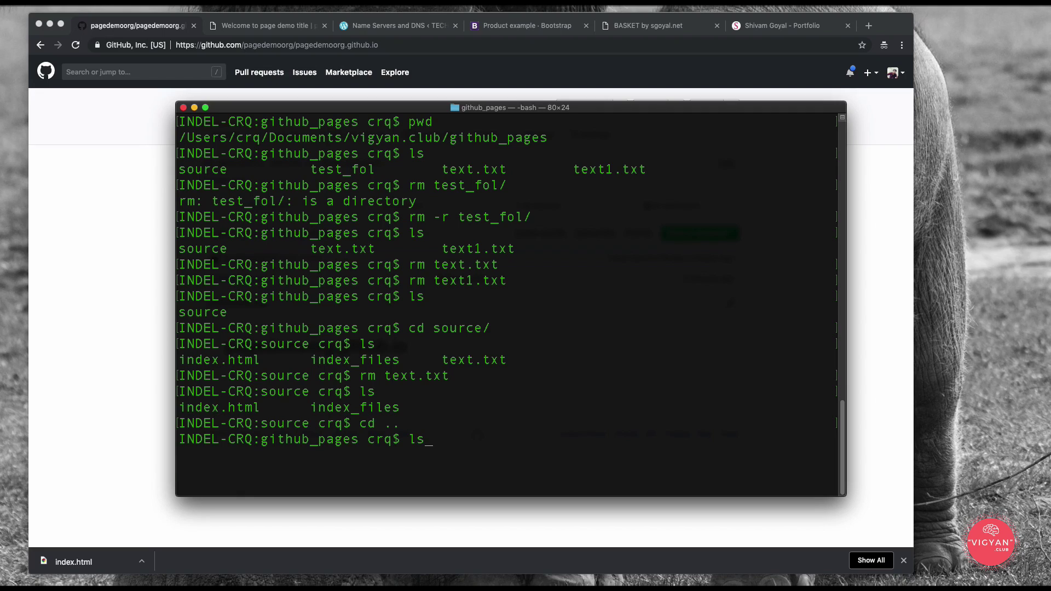
{"action": "key", "text": "Return"}
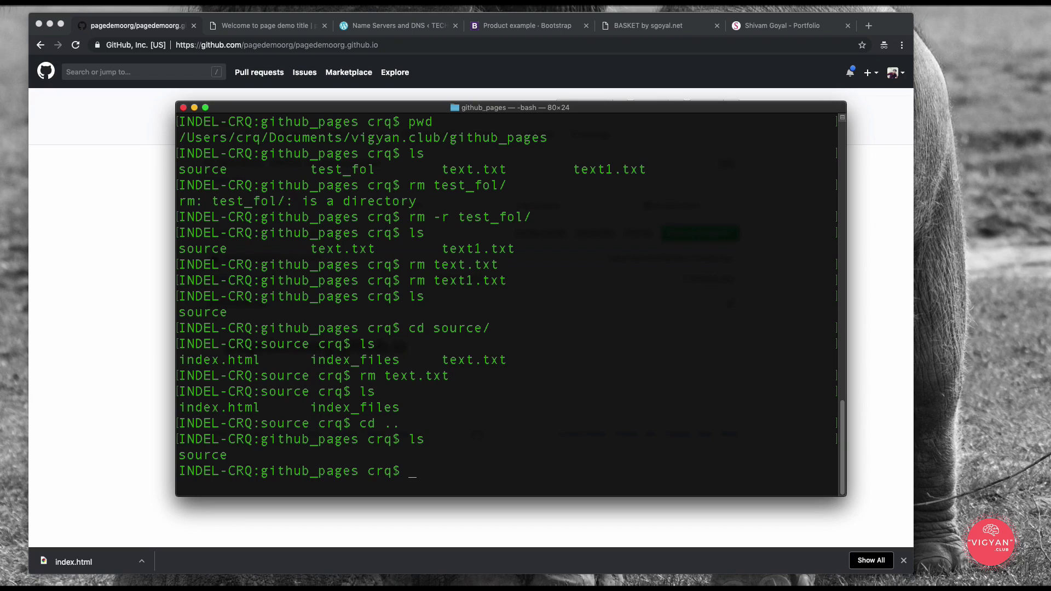
{"action": "left_click", "coordinate": [93, 285]}
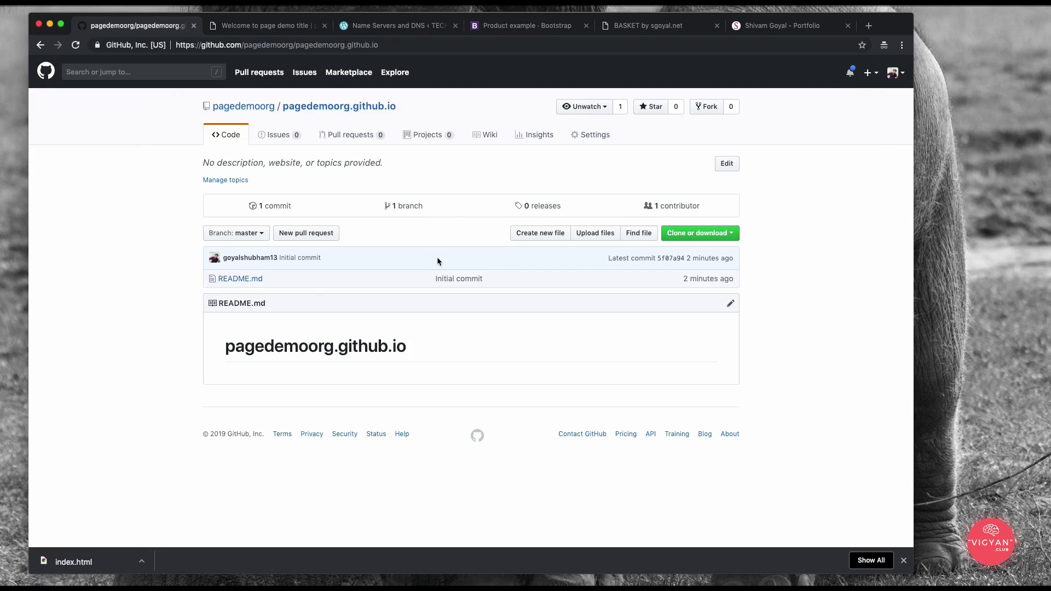
Step: Copy the repository's HTTPS clone URL and run git clone with it in github_pages
{"action": "left_click", "coordinate": [668, 234]}
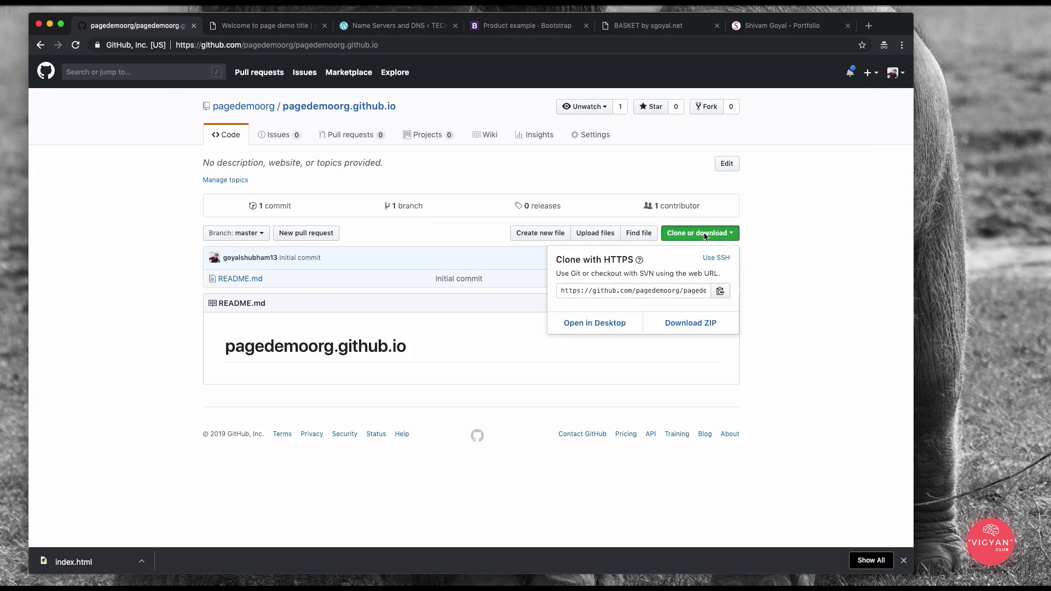
{"action": "left_click", "coordinate": [720, 292]}
{"action": "key", "text": "super+Tab"}
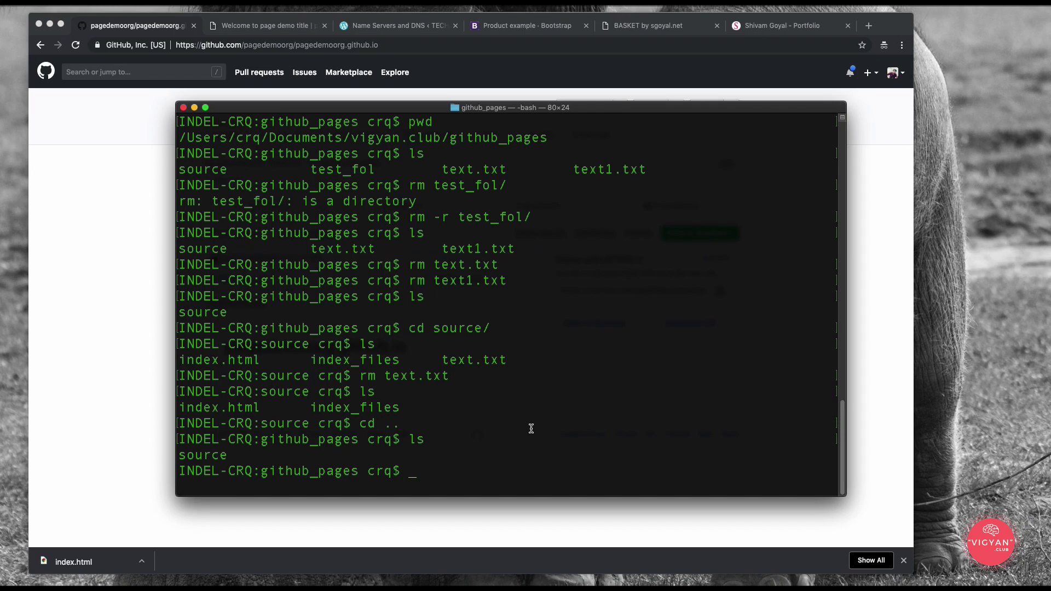
{"action": "type", "text": "clear"}
{"action": "key", "text": "Return"}
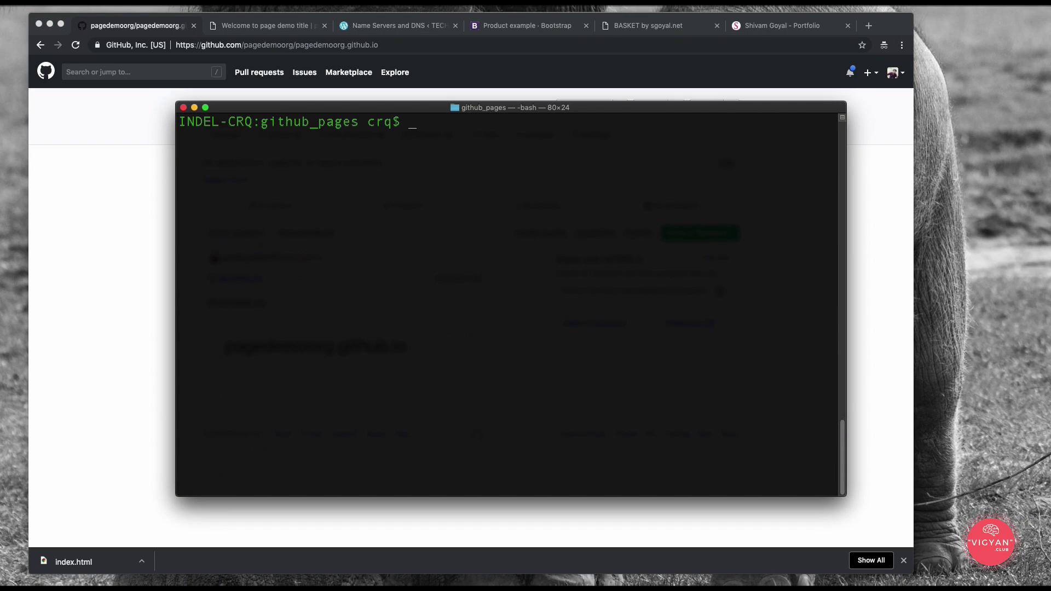
{"action": "type", "text": "git clone"}
{"action": "type", "text": "https://github.com/pagedemoorg/pagedemoorg.github.io.git"}
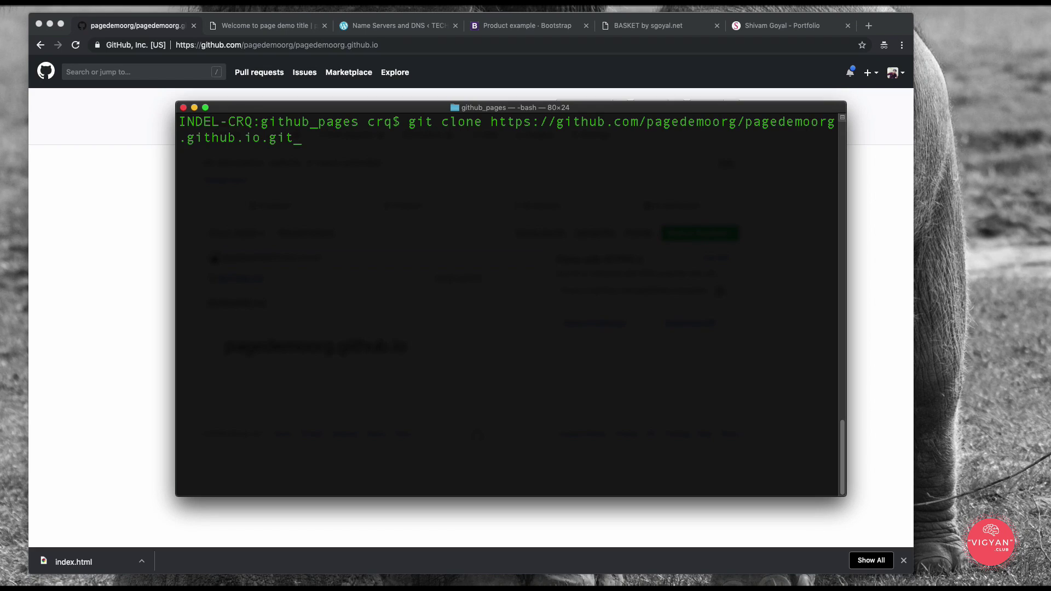
{"action": "key", "text": "Return"}
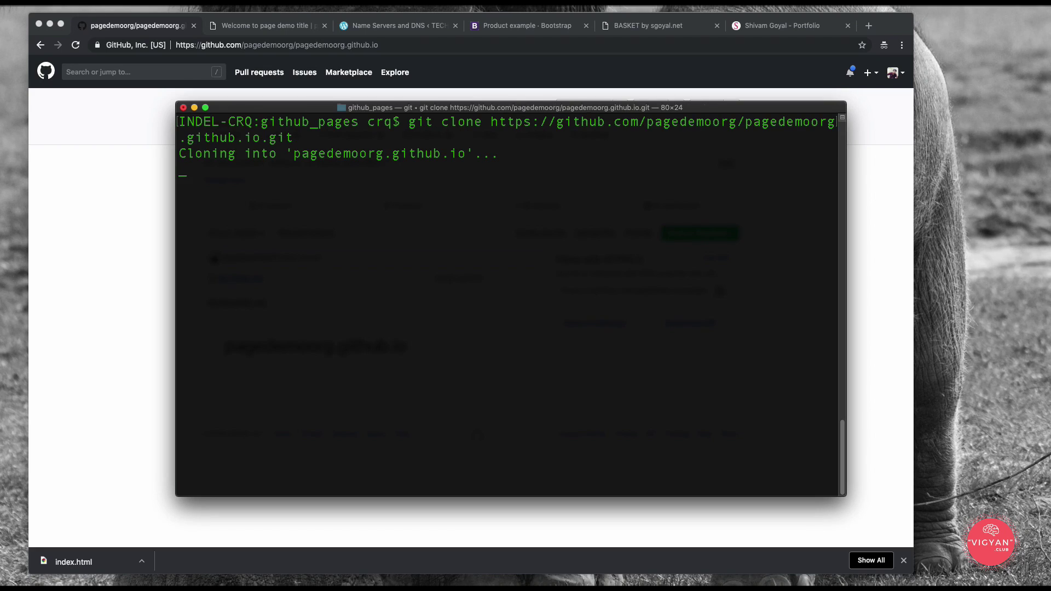
Step: List github_pages to confirm the clone and type cp source/* pagedemoorg.github.io/
{"action": "type", "text": "ls"}
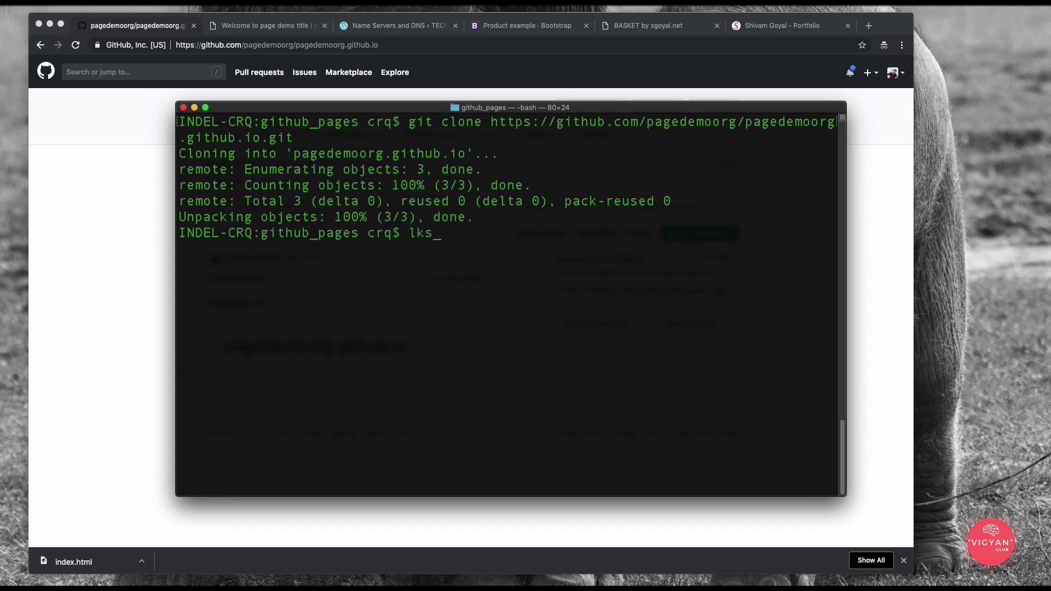
{"action": "key", "text": "Return"}
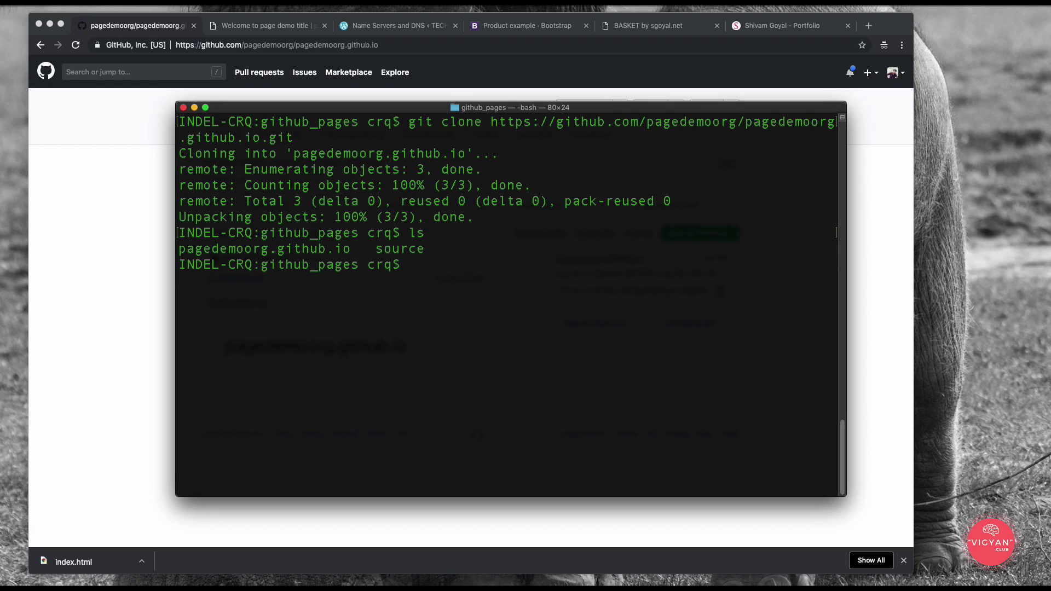
{"action": "type", "text": "cp source/* pagedemoorg.github.io/"}
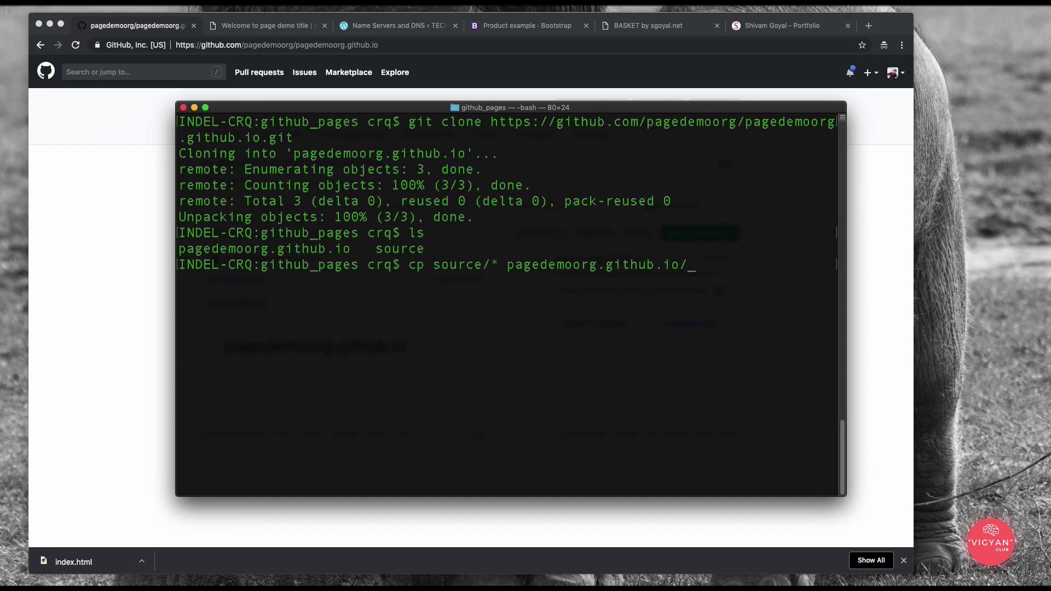
Step: Copy source/* recursively into the pagedemoorg.github.io folder with cp -r
{"action": "key", "text": "Return"}
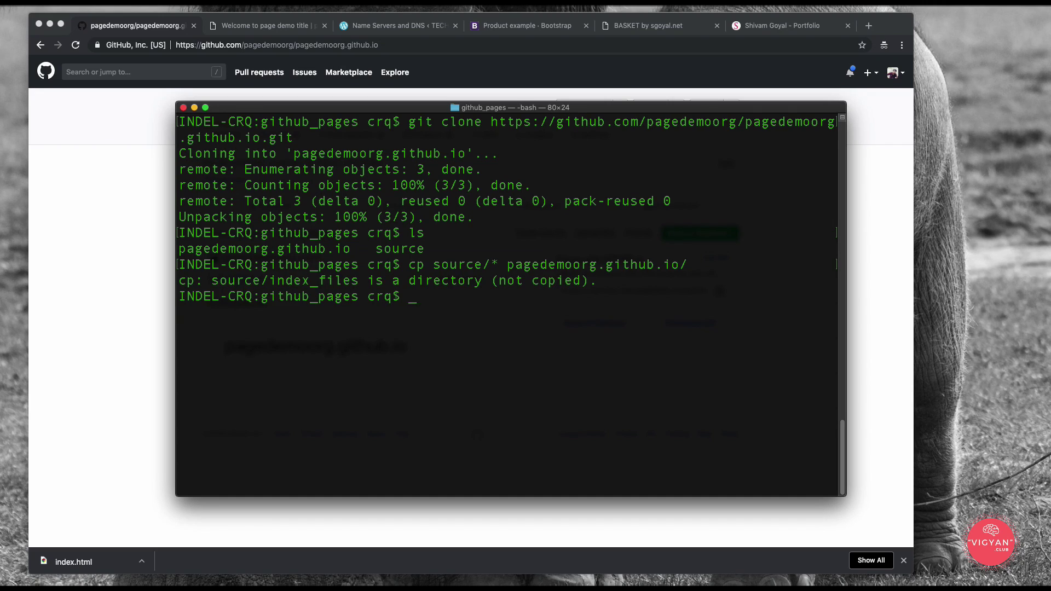
{"action": "key", "text": "Up"}
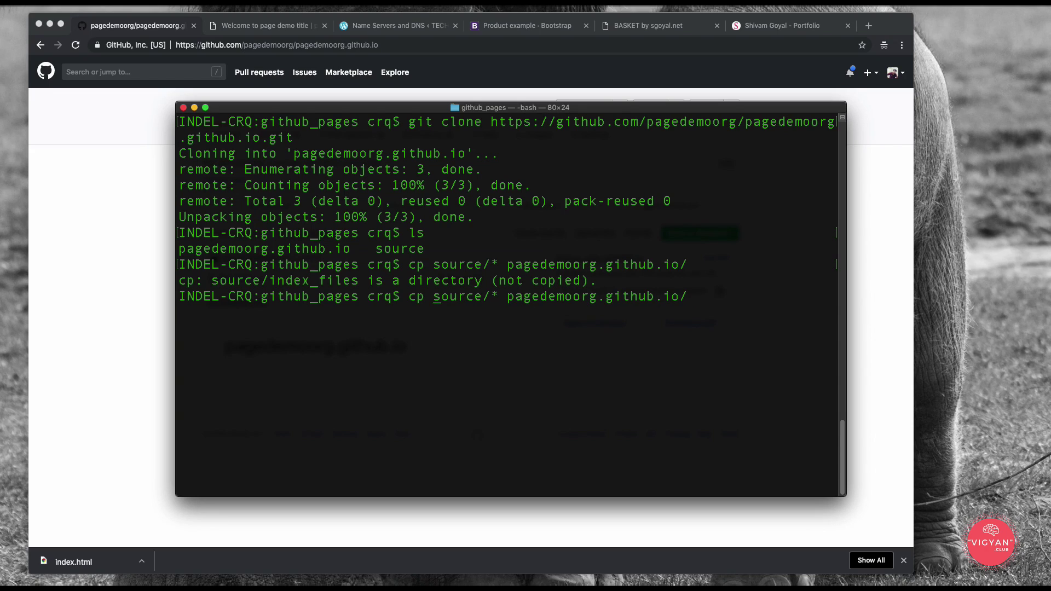
{"action": "type", "text": "-r"}
{"action": "key", "text": "Return"}
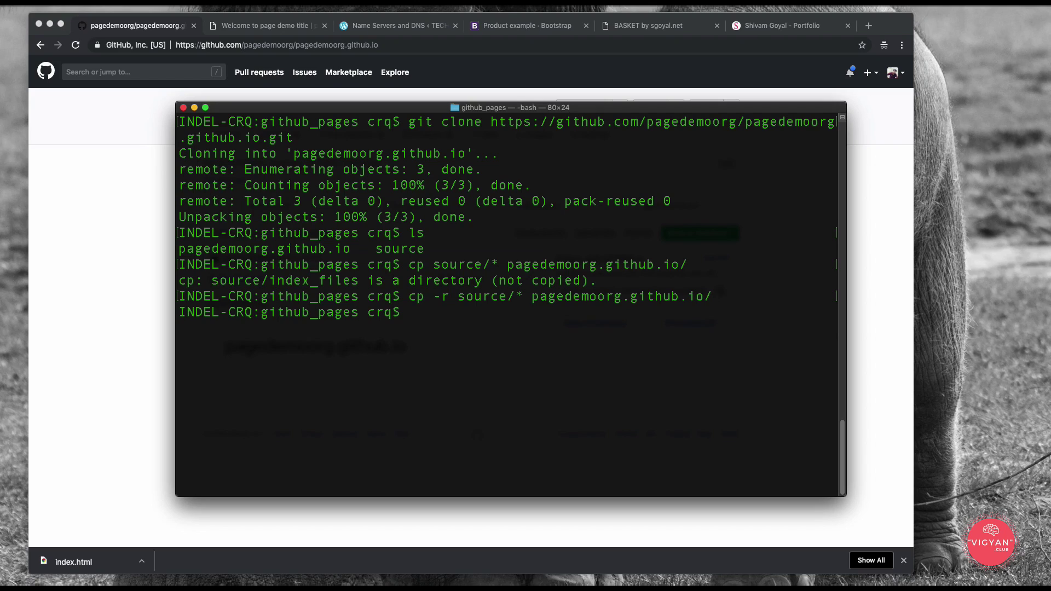
Step: Change into the pagedemoorg.github.io folder and list its files
{"action": "type", "text": "cd git"}
{"action": "key", "text": "BackSpace"}
{"action": "key", "text": "BackSpace"}
{"action": "key", "text": "BackSpace"}
{"action": "type", "text": "page"}
{"action": "key", "text": "Tab"}
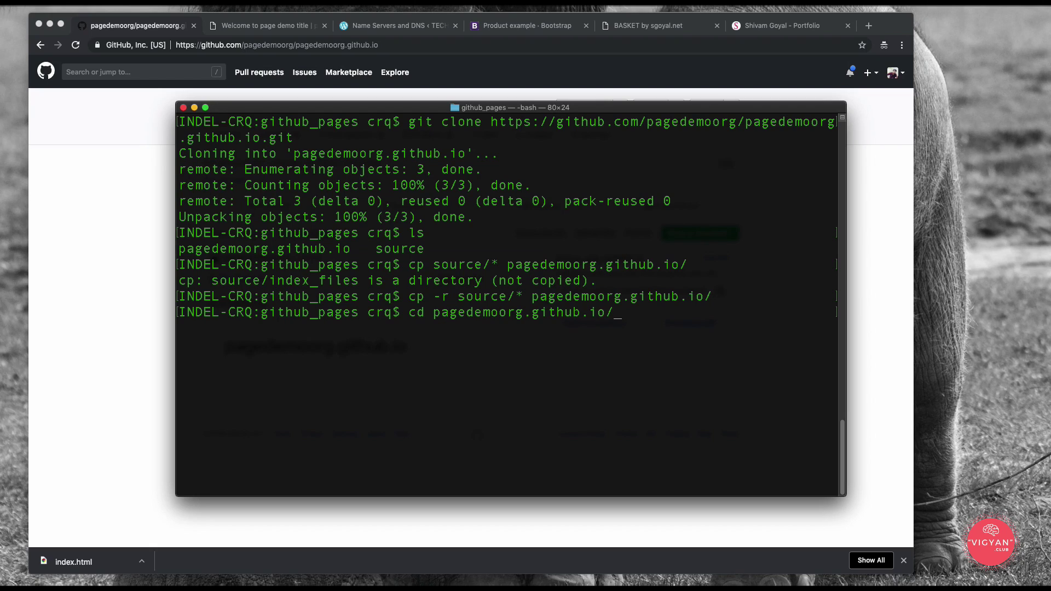
{"action": "key", "text": "Return"}
{"action": "type", "text": "ls"}
{"action": "key", "text": "Return"}
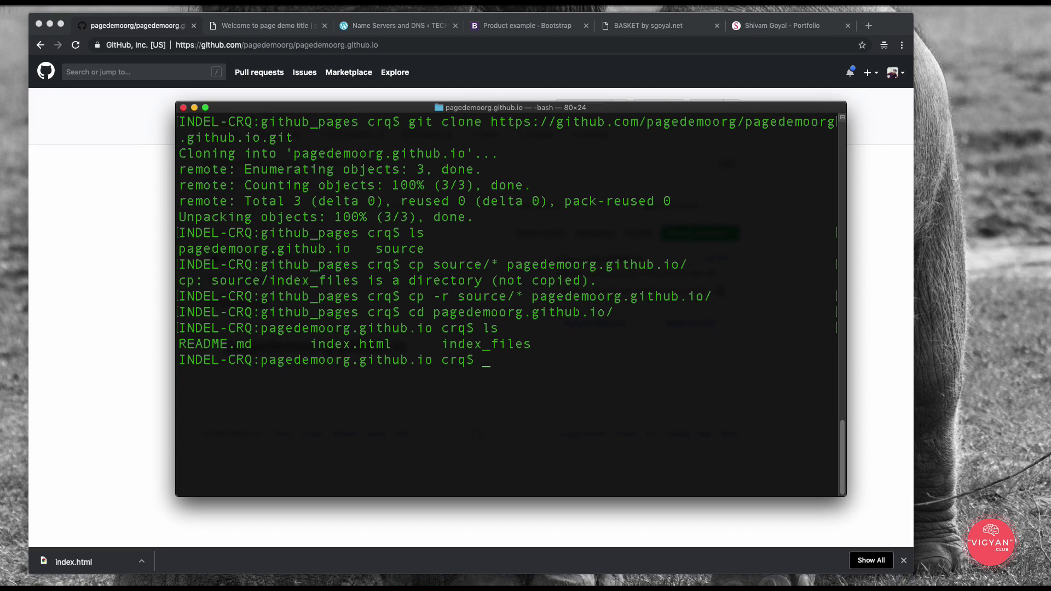
Step: Stage all files, commit with message "source code", and push to origin master
{"action": "type", "text": "git add ."}
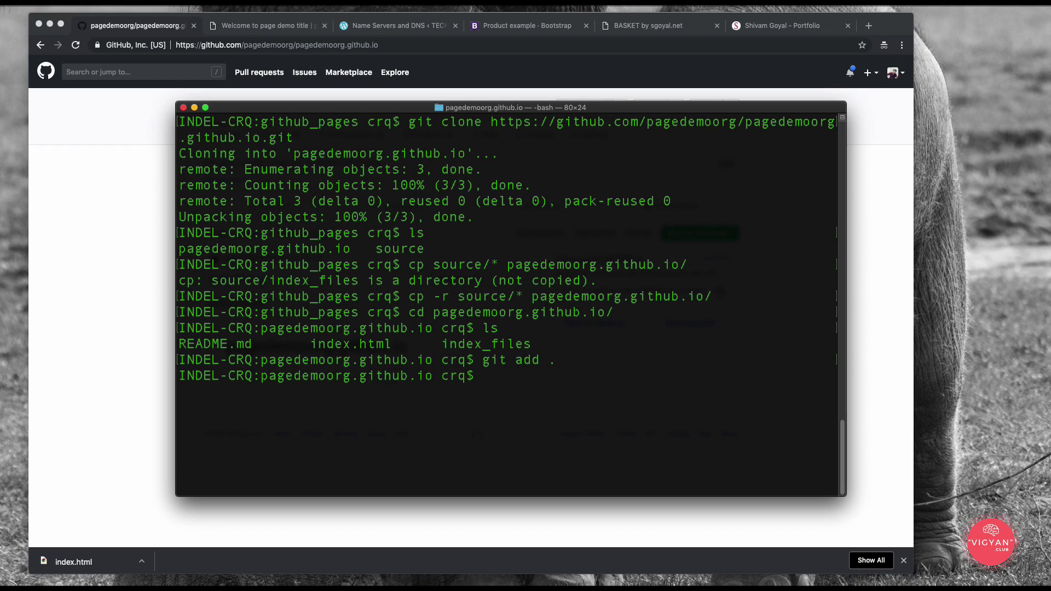
{"action": "type", "text": "git commit -m \"source cide"}
{"action": "key", "text": "BackSpace"}
{"action": "key", "text": "BackSpace"}
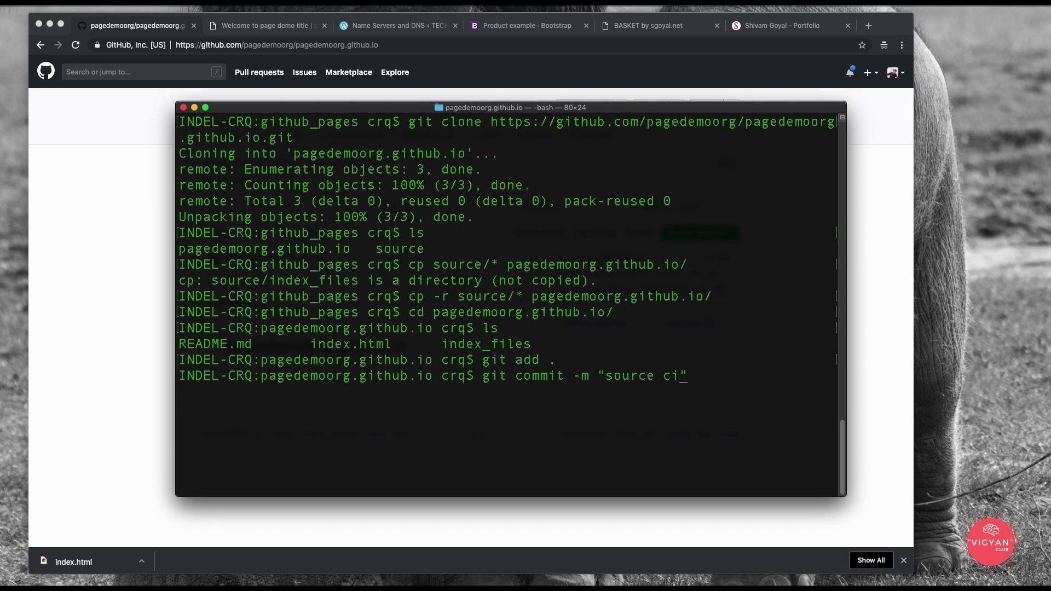
{"action": "key", "text": "BackSpace"}
{"action": "type", "text": "ode"}
{"action": "key", "text": "Return"}
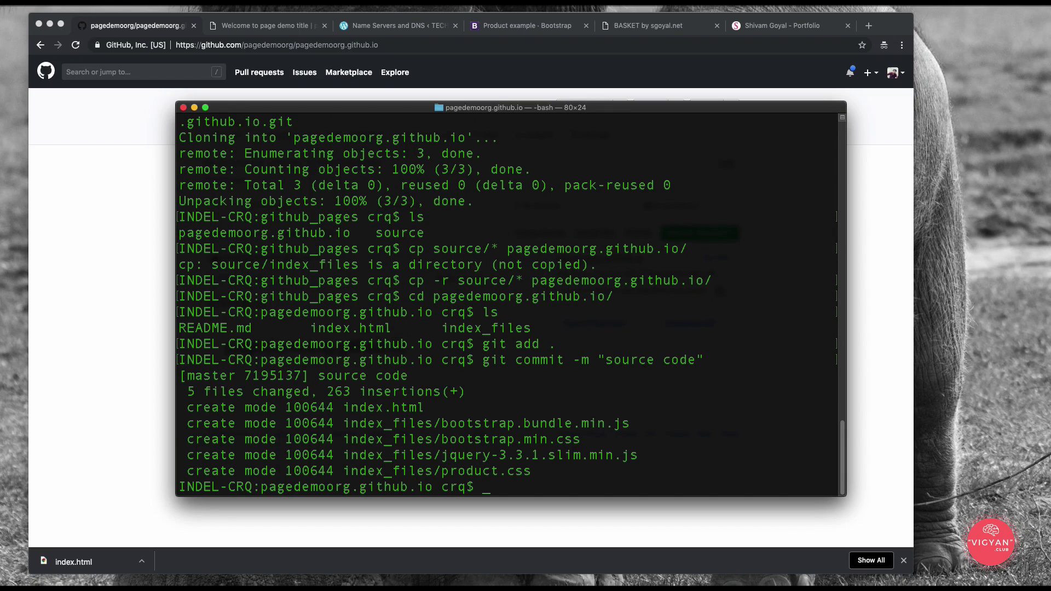
{"action": "type", "text": "git push origin master"}
{"action": "key", "text": "Return"}
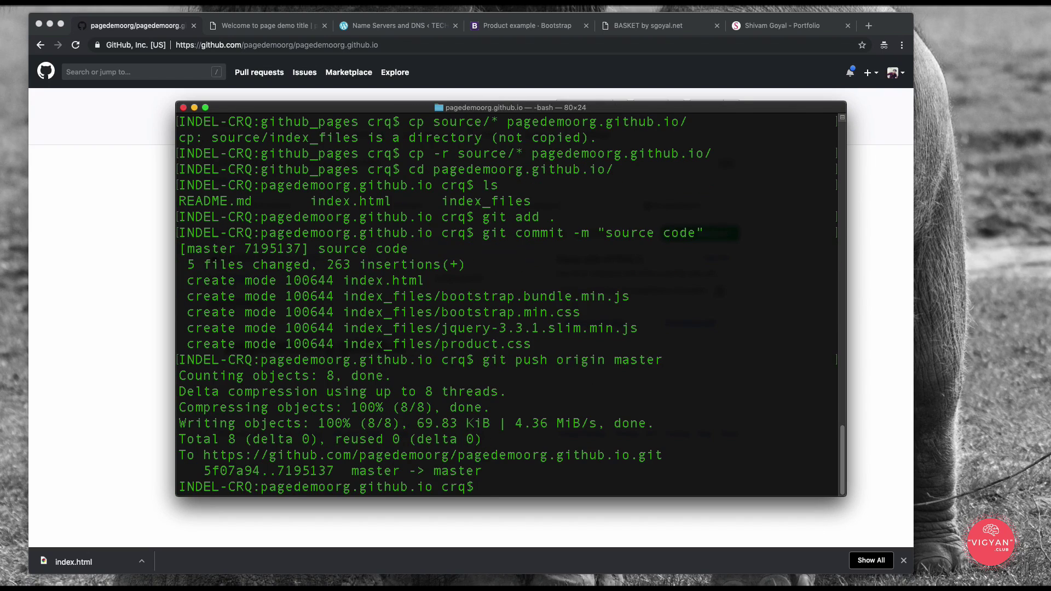
Step: Reload the repository to see the pushed files, then open the published site link from Settings
{"action": "key", "text": "super+Tab"}
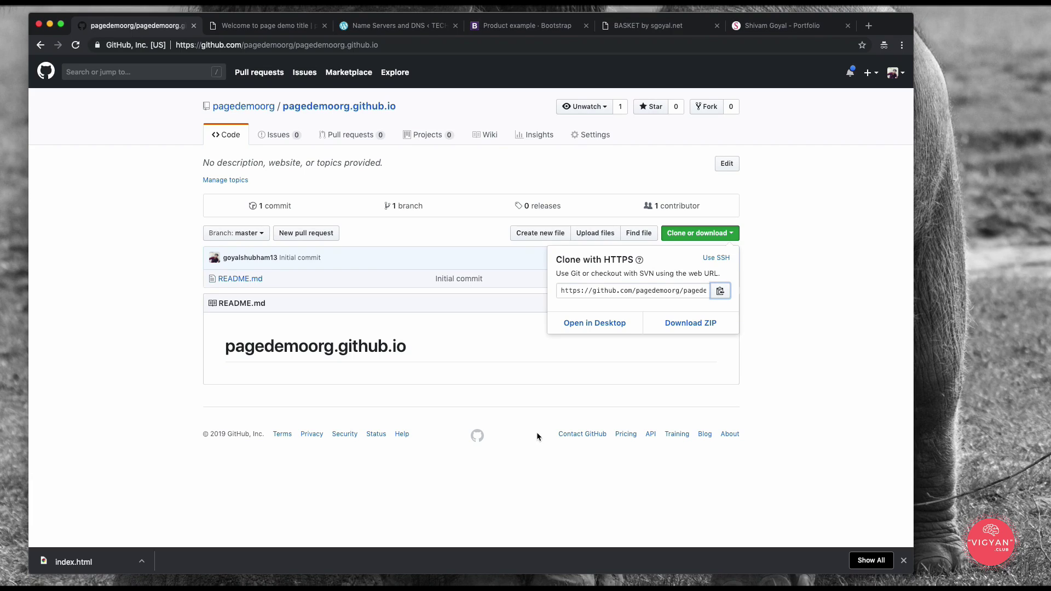
{"action": "left_click", "coordinate": [76, 45]}
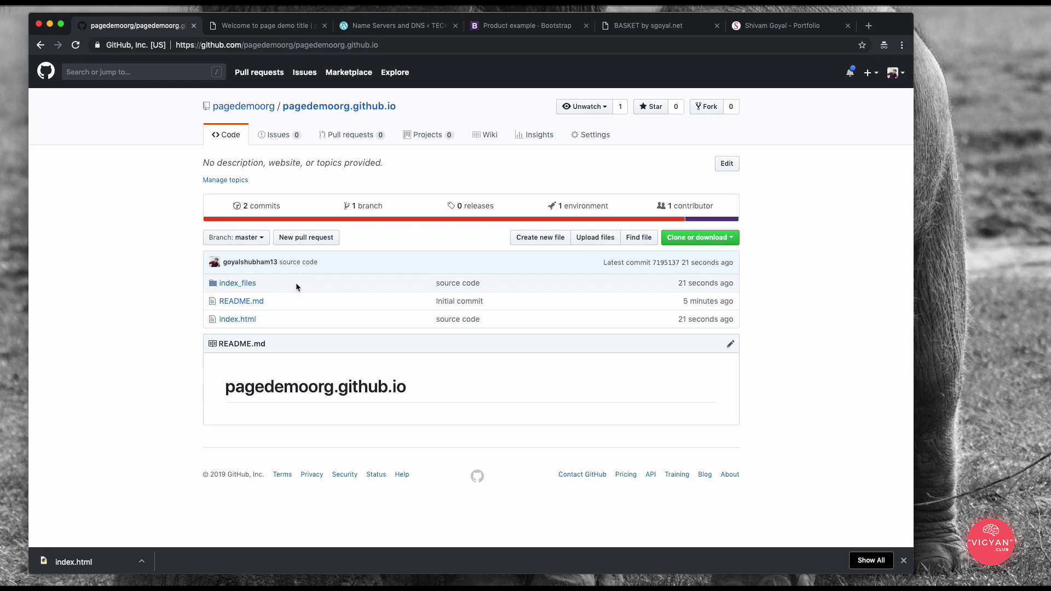
{"action": "left_click", "coordinate": [602, 143]}
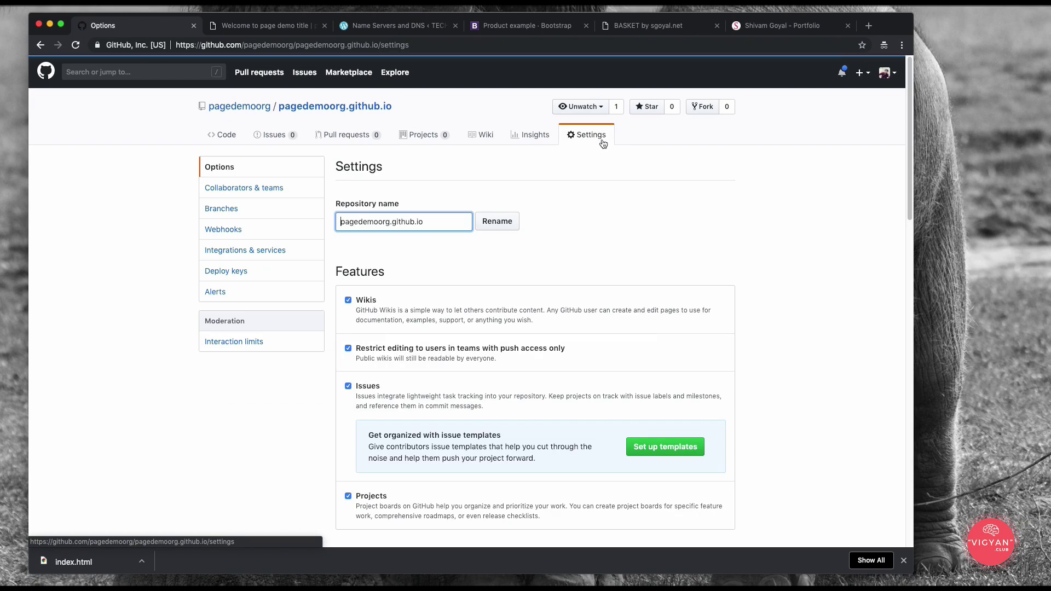
{"action": "scroll", "coordinate": [606, 246], "scroll_direction": "down", "scroll_amount": 8}
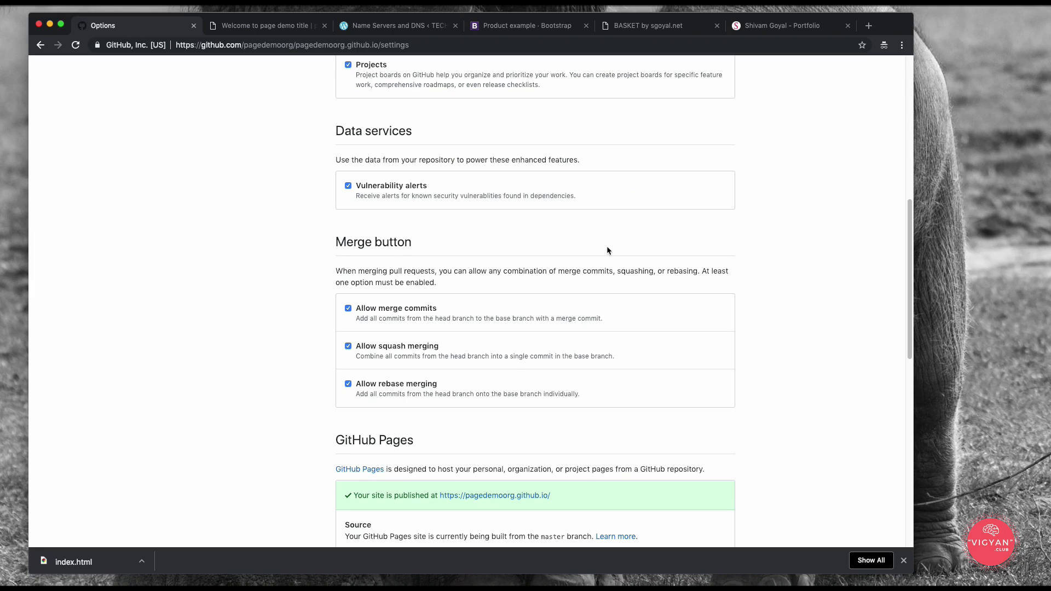
{"action": "scroll", "coordinate": [607, 251], "scroll_direction": "down", "scroll_amount": 5}
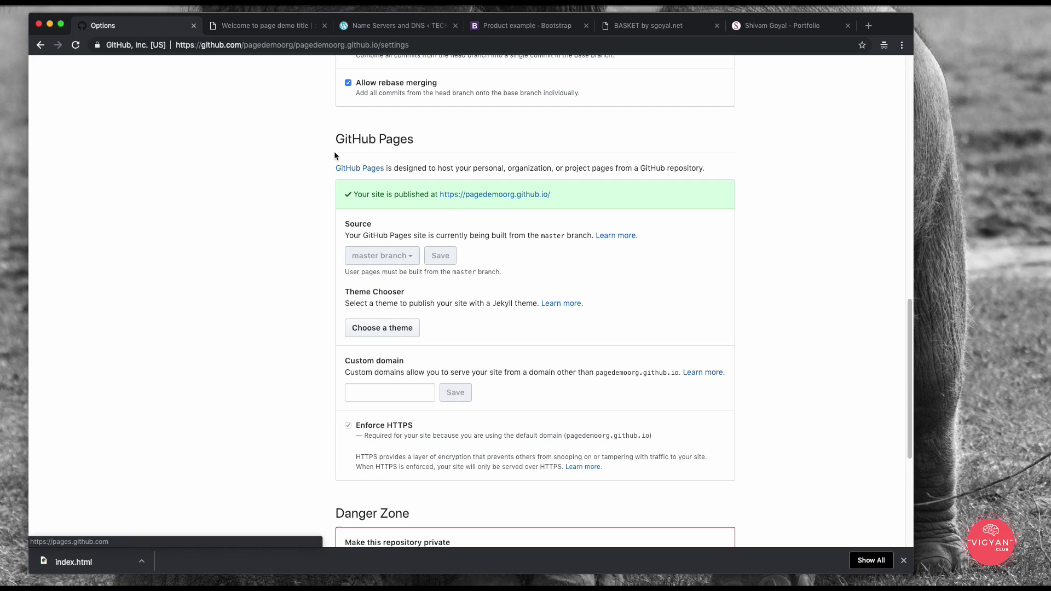
{"action": "left_click", "coordinate": [469, 195], "text": "super"}
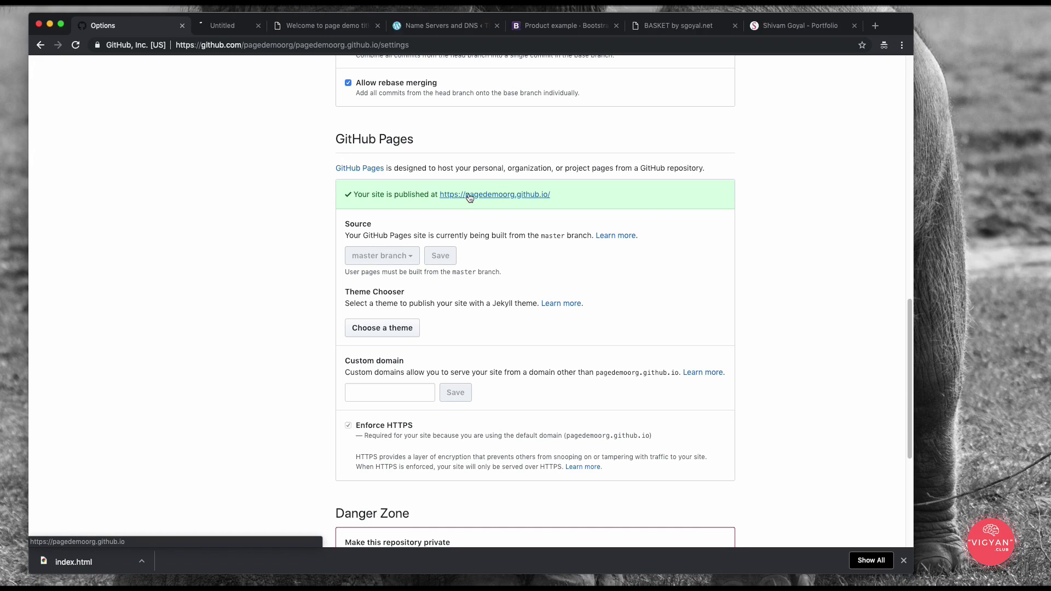
{"action": "left_click", "coordinate": [244, 25]}
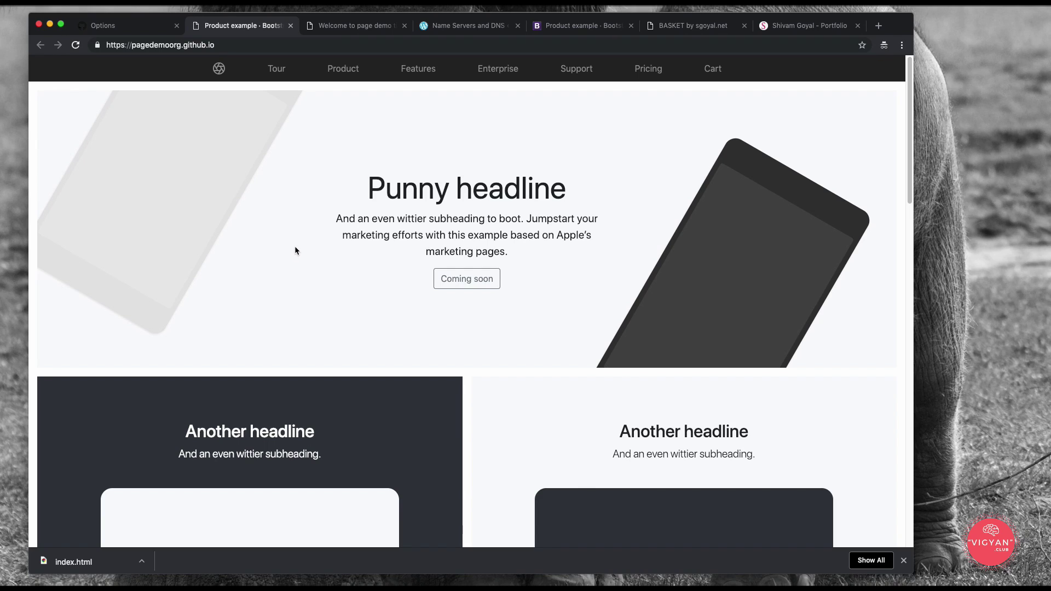
Step: Compare the published site with the original Bootstrap Product example, then return to it
{"action": "scroll", "coordinate": [297, 251], "scroll_direction": "down", "scroll_amount": 13}
{"action": "scroll", "coordinate": [308, 290], "scroll_direction": "up", "scroll_amount": 13}
{"action": "left_click", "coordinate": [594, 25]}
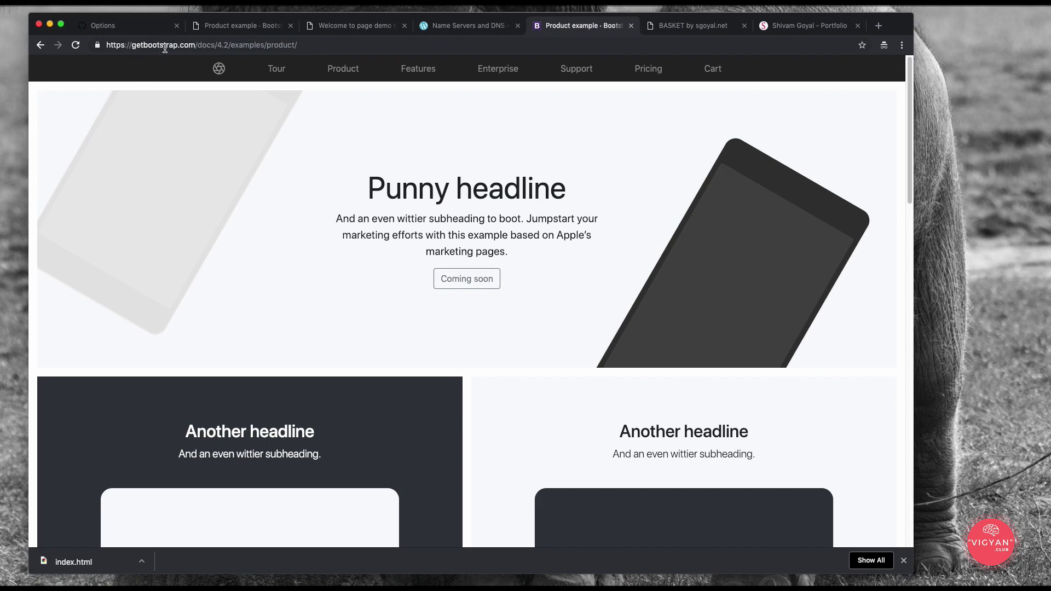
{"action": "scroll", "coordinate": [544, 360], "scroll_direction": "down", "scroll_amount": 10}
{"action": "scroll", "coordinate": [546, 364], "scroll_direction": "up", "scroll_amount": 10}
{"action": "left_click", "coordinate": [228, 26]}
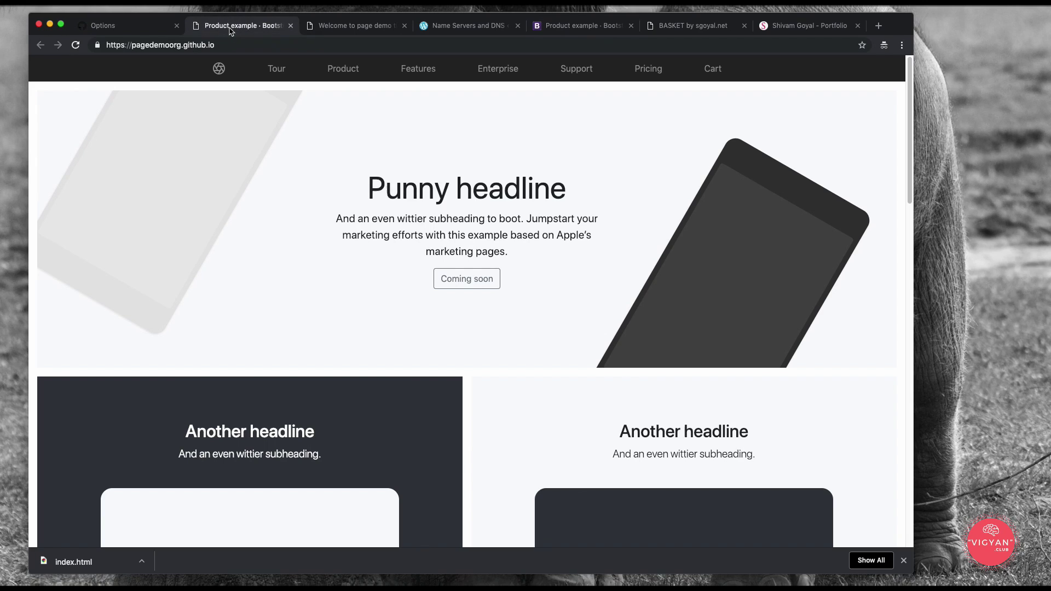
Step: Select the published site's address, then go to the sgoyal.net Name Servers and DNS page
{"action": "left_click", "coordinate": [243, 44]}
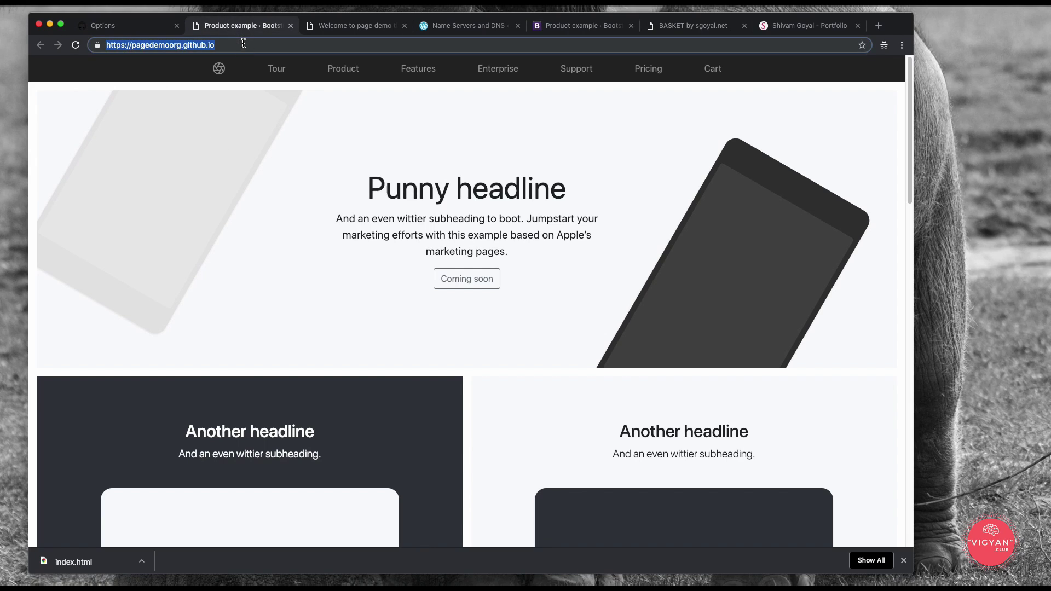
{"action": "scroll", "coordinate": [577, 487], "scroll_direction": "down", "scroll_amount": 15}
{"action": "scroll", "coordinate": [572, 476], "scroll_direction": "up", "scroll_amount": 15}
{"action": "left_click", "coordinate": [231, 47]}
{"action": "left_click_drag", "start_coordinate": [236, 45], "coordinate": [80, 47]}
{"action": "left_click", "coordinate": [347, 192]}
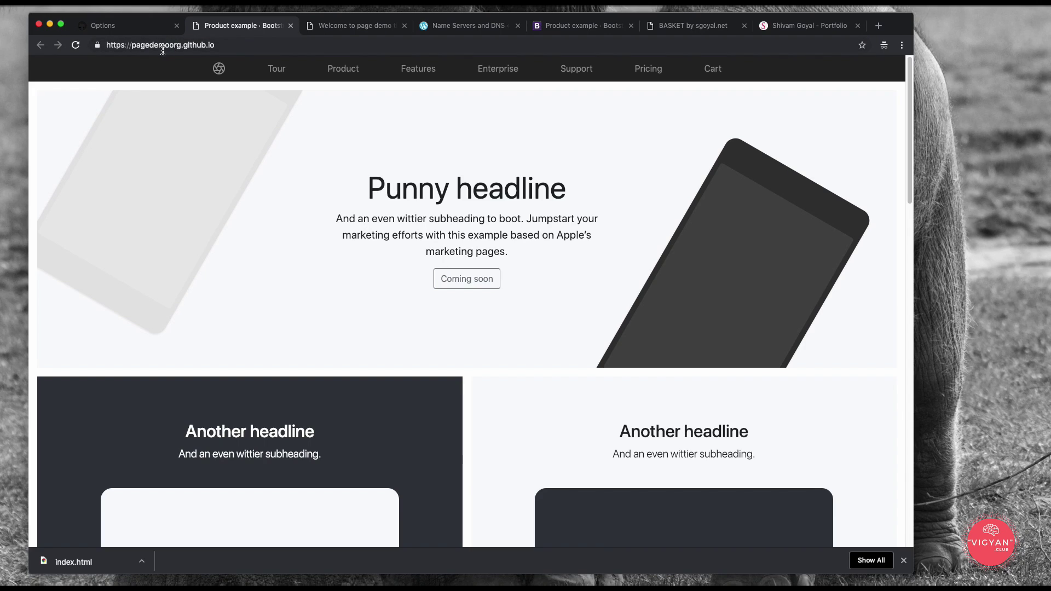
{"action": "left_click", "coordinate": [255, 45]}
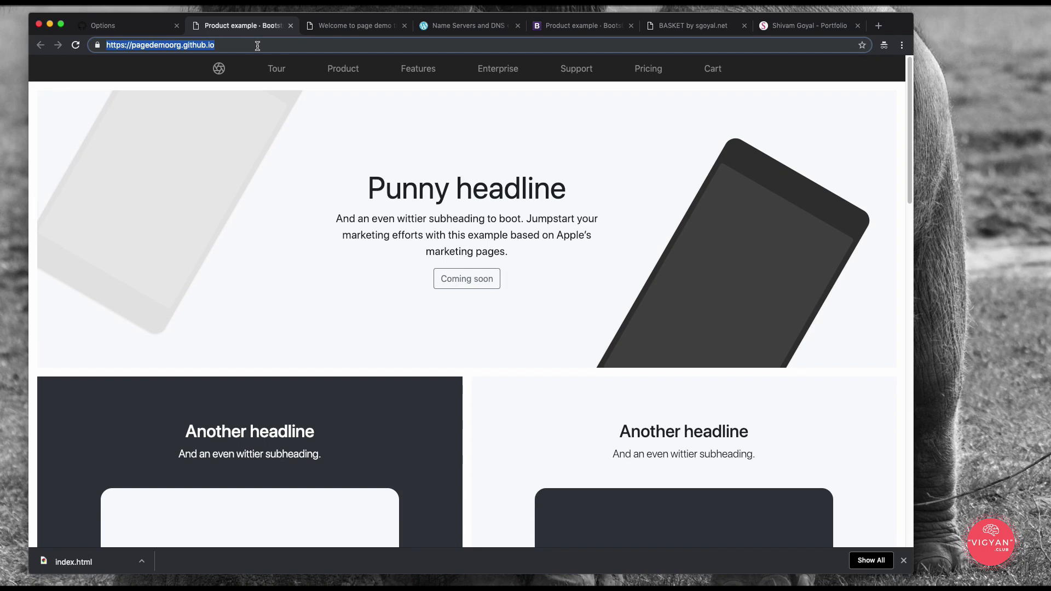
{"action": "left_click", "coordinate": [446, 27]}
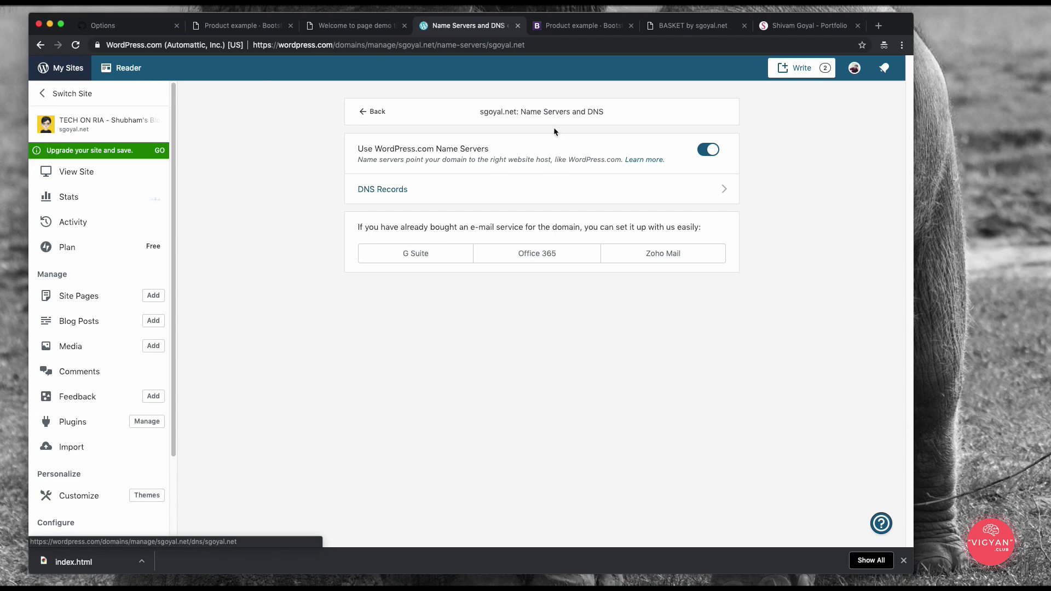
Step: Open sgoyal.net's DNS records and choose CNAME as the type for a new record
{"action": "left_click", "coordinate": [383, 189]}
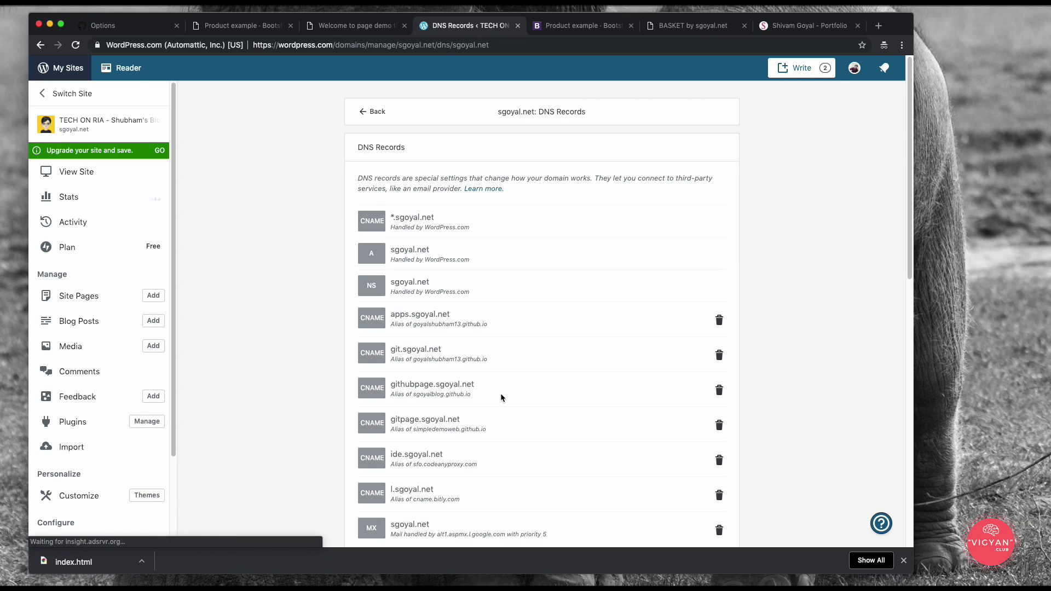
{"action": "scroll", "coordinate": [514, 380], "scroll_direction": "down", "scroll_amount": 5}
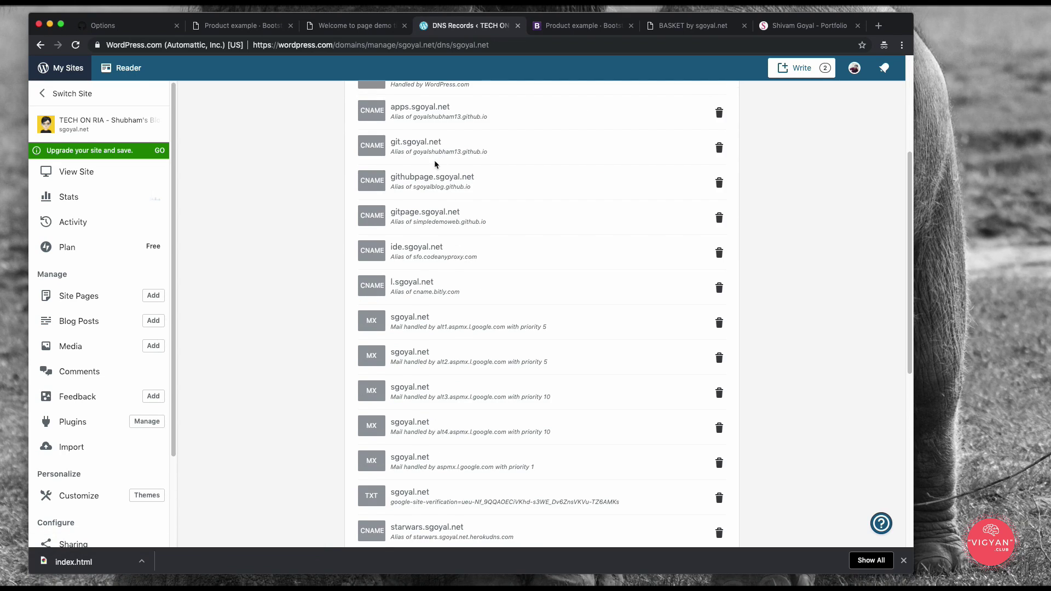
{"action": "scroll", "coordinate": [435, 160], "scroll_direction": "down", "scroll_amount": 7}
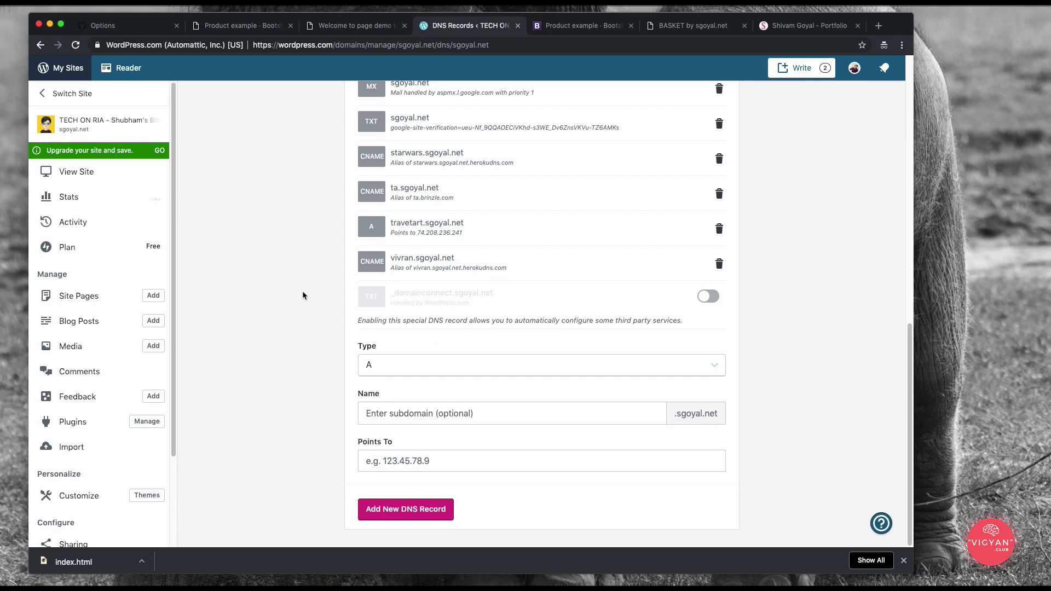
{"action": "left_click", "coordinate": [426, 373]}
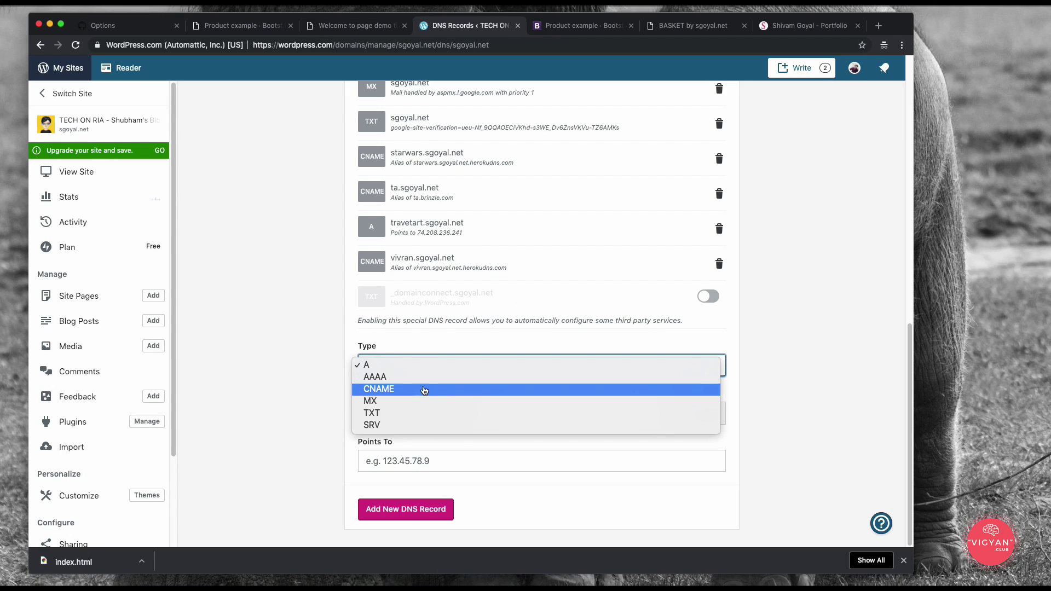
{"action": "left_click", "coordinate": [425, 389]}
{"action": "left_click", "coordinate": [315, 383]}
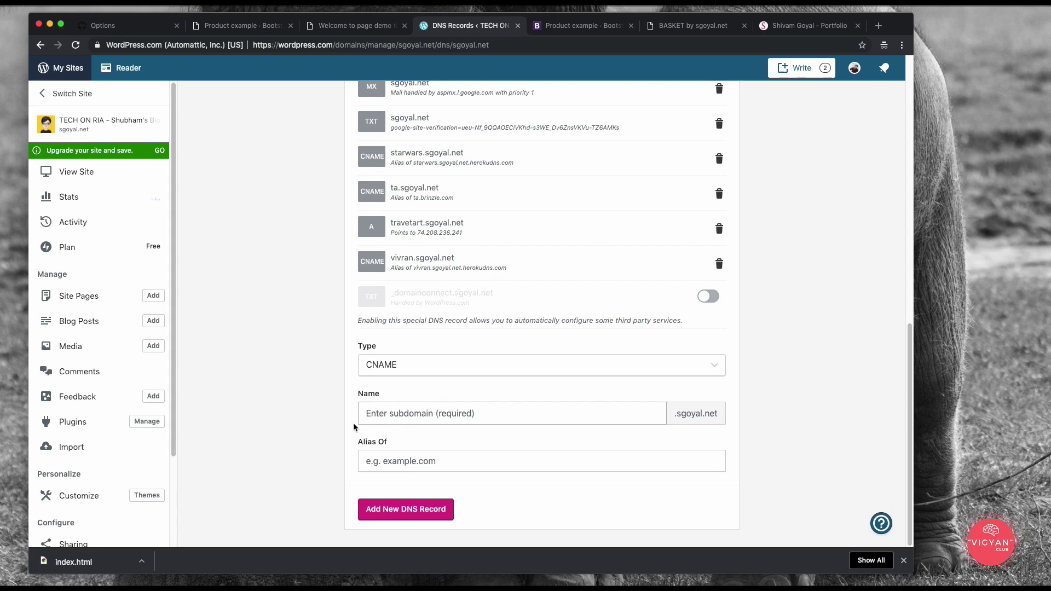
Step: Enter 'pagedemo' as the new CNAME record's Name
{"action": "left_click", "coordinate": [405, 416]}
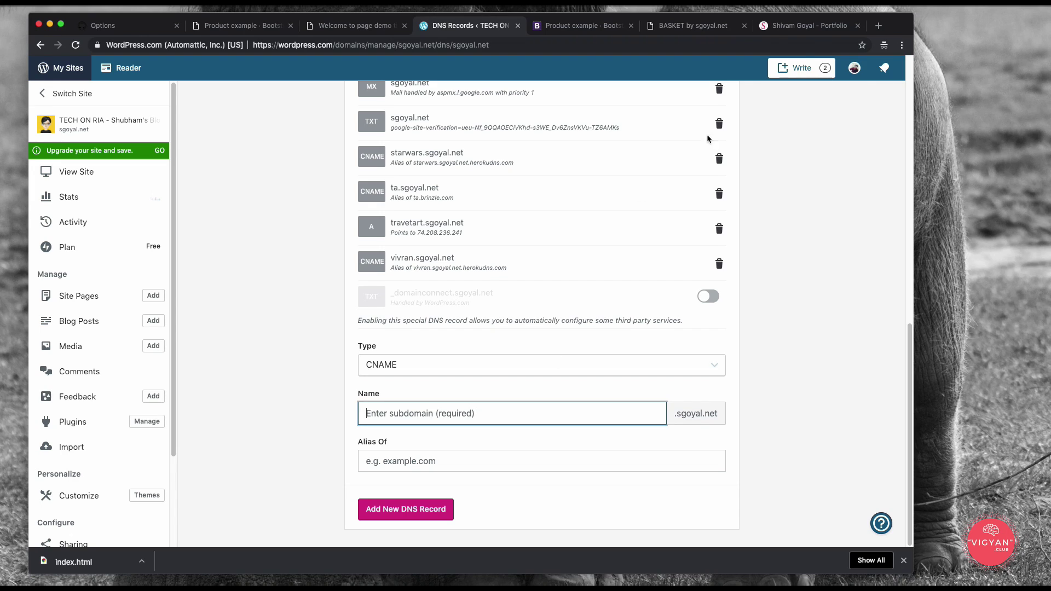
{"action": "key", "text": "super+9"}
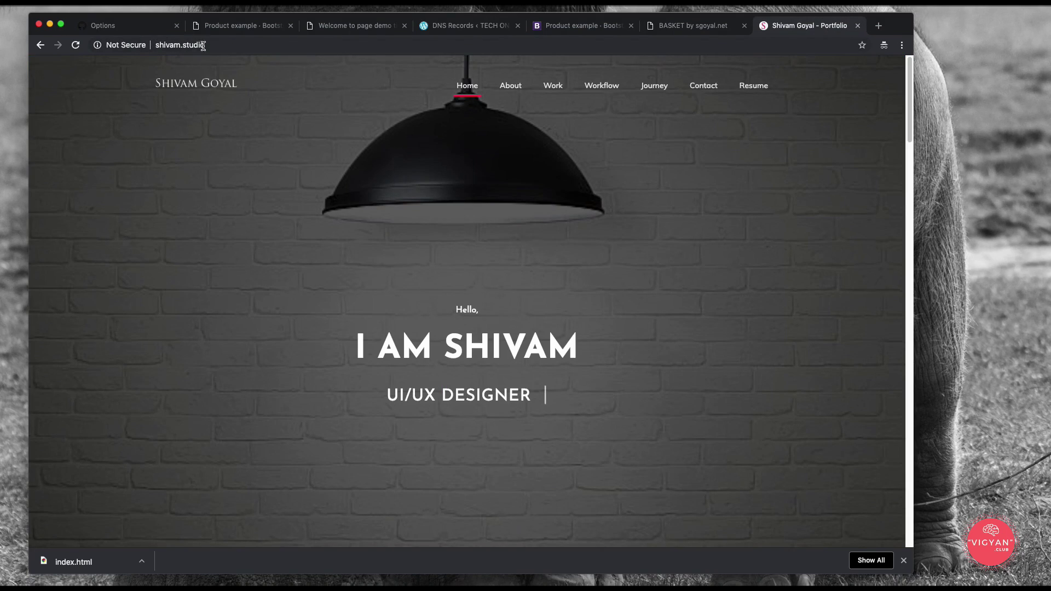
{"action": "left_click", "coordinate": [203, 44]}
{"action": "scroll", "coordinate": [279, 316], "scroll_direction": "down", "scroll_amount": 10}
{"action": "scroll", "coordinate": [279, 316], "scroll_direction": "up", "scroll_amount": 10}
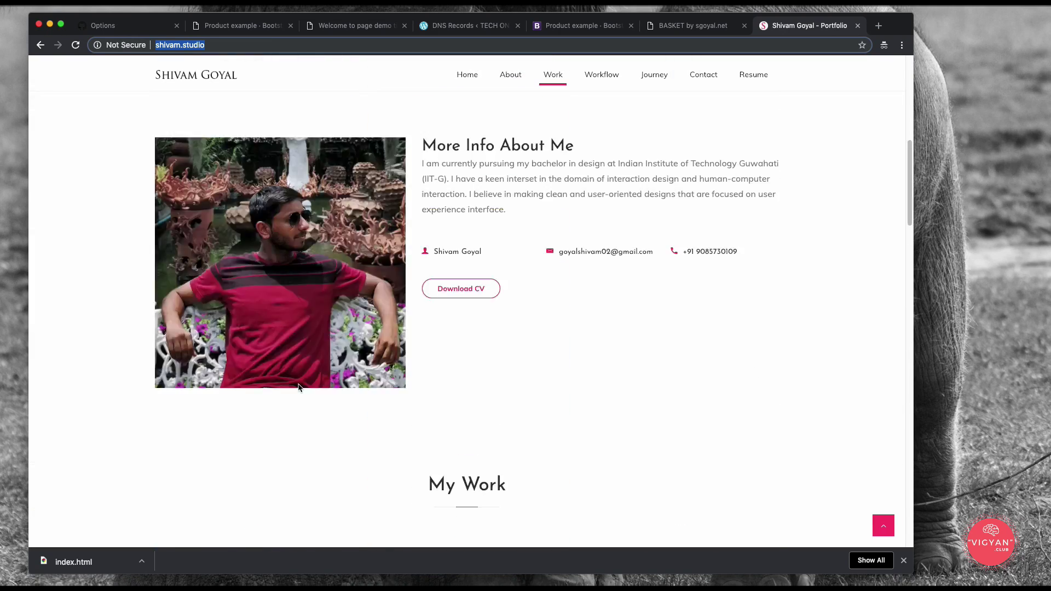
{"action": "left_click", "coordinate": [423, 29]}
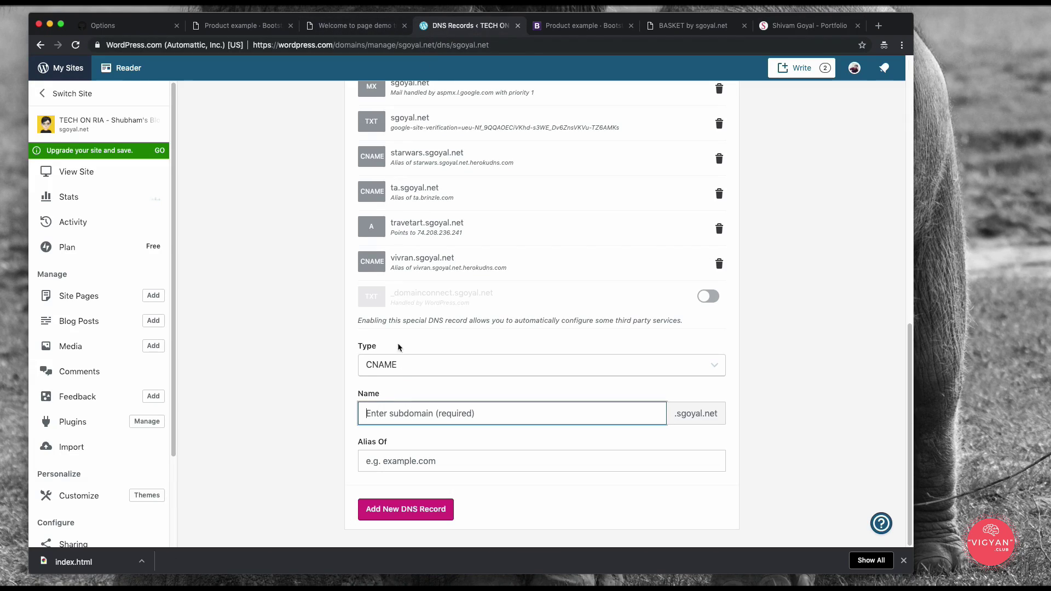
{"action": "left_click", "coordinate": [402, 417]}
{"action": "type", "text": "pagedemo"}
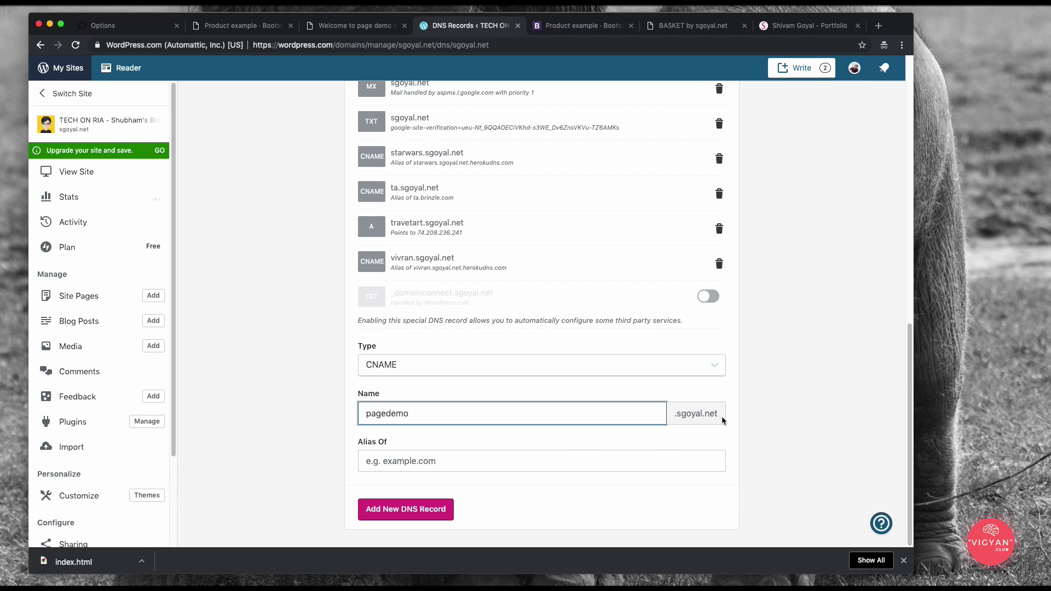
{"action": "left_click", "coordinate": [732, 394]}
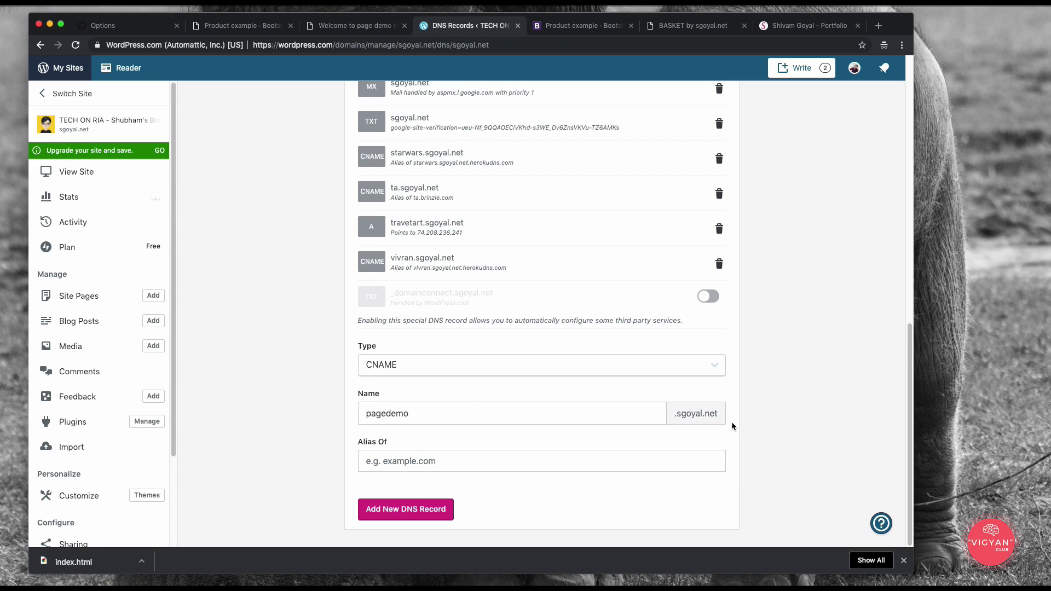
Step: Paste pagedemoorg.github.io from the product page as Alias Of and add the record
{"action": "left_click", "coordinate": [219, 26]}
{"action": "left_click", "coordinate": [247, 48]}
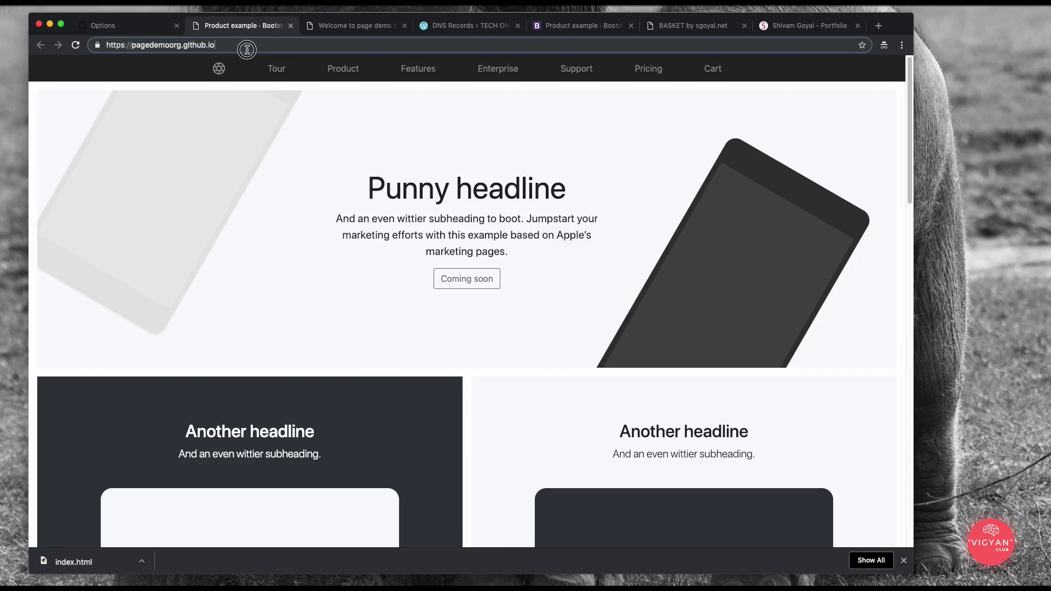
{"action": "left_click_drag", "start_coordinate": [247, 48], "coordinate": [131, 48]}
{"action": "key", "text": "super+c"}
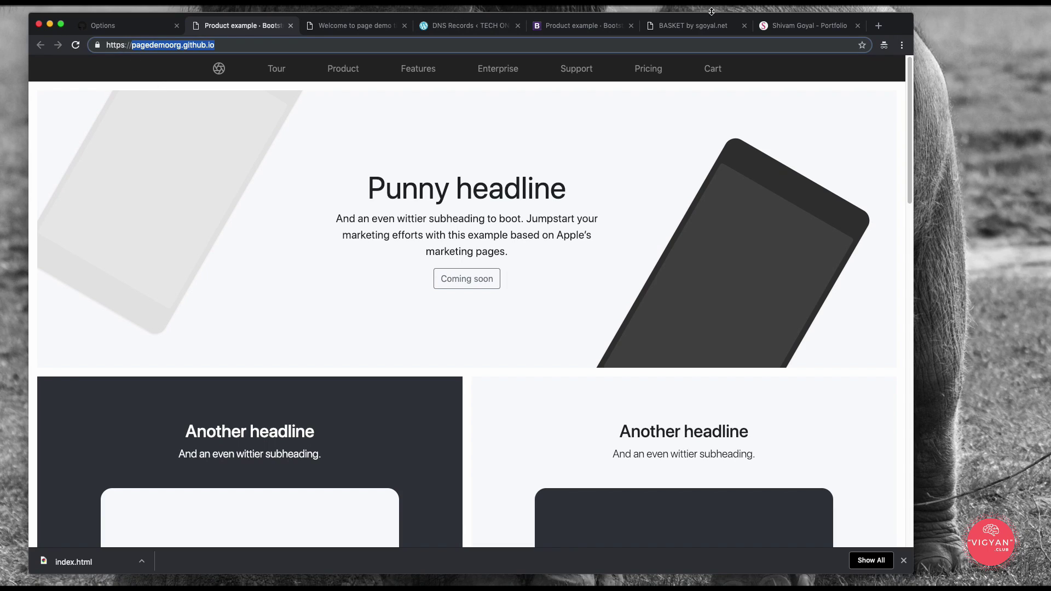
{"action": "left_click", "coordinate": [464, 26]}
{"action": "left_click", "coordinate": [467, 460]}
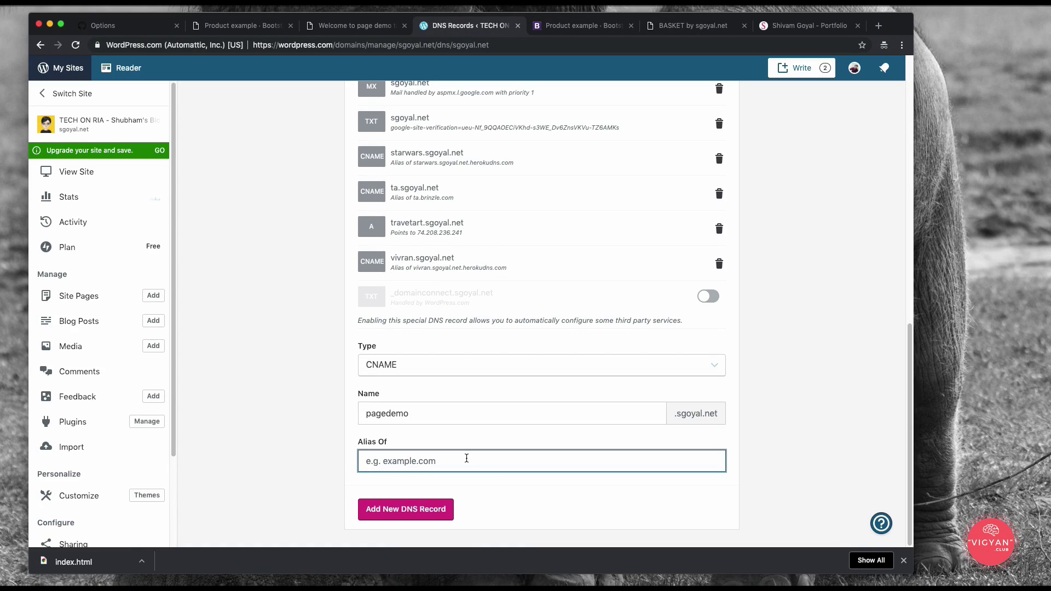
{"action": "key", "text": "super+v"}
{"action": "left_click", "coordinate": [338, 438]}
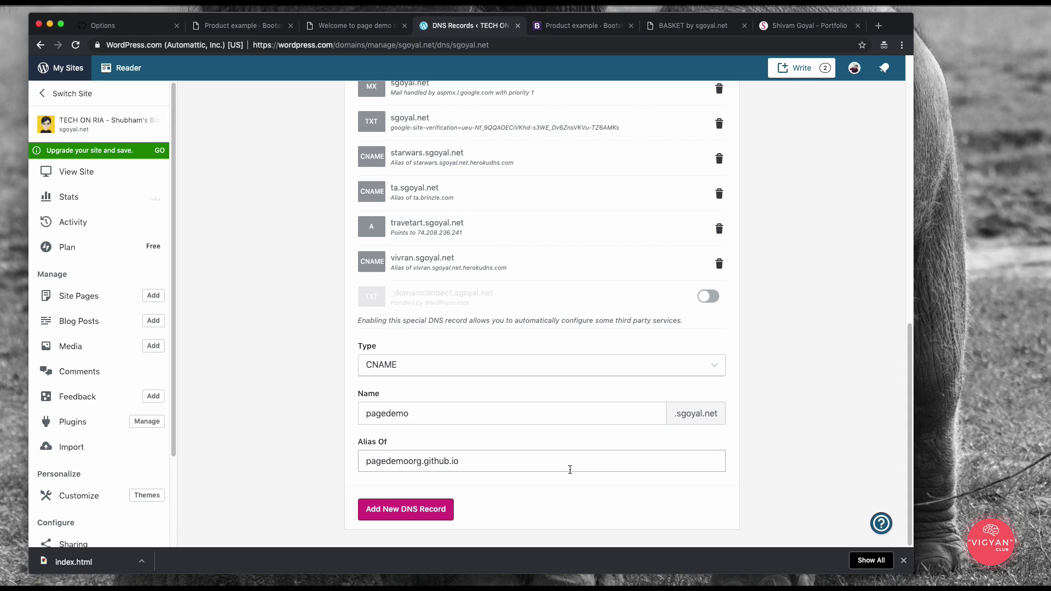
{"action": "left_click", "coordinate": [423, 515]}
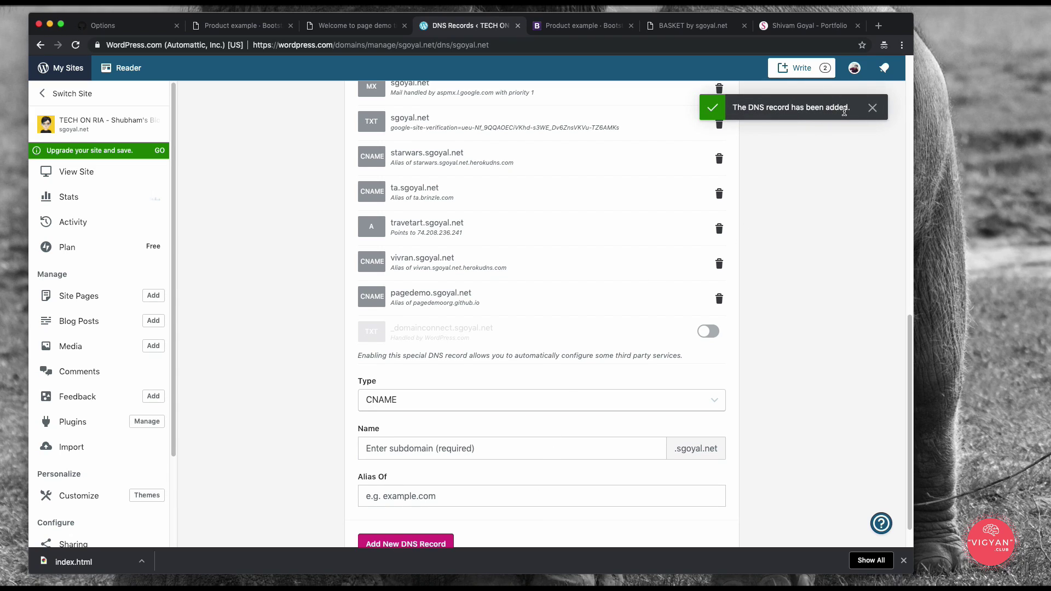
{"action": "double_click", "coordinate": [470, 293]}
{"action": "key", "text": "super+c"}
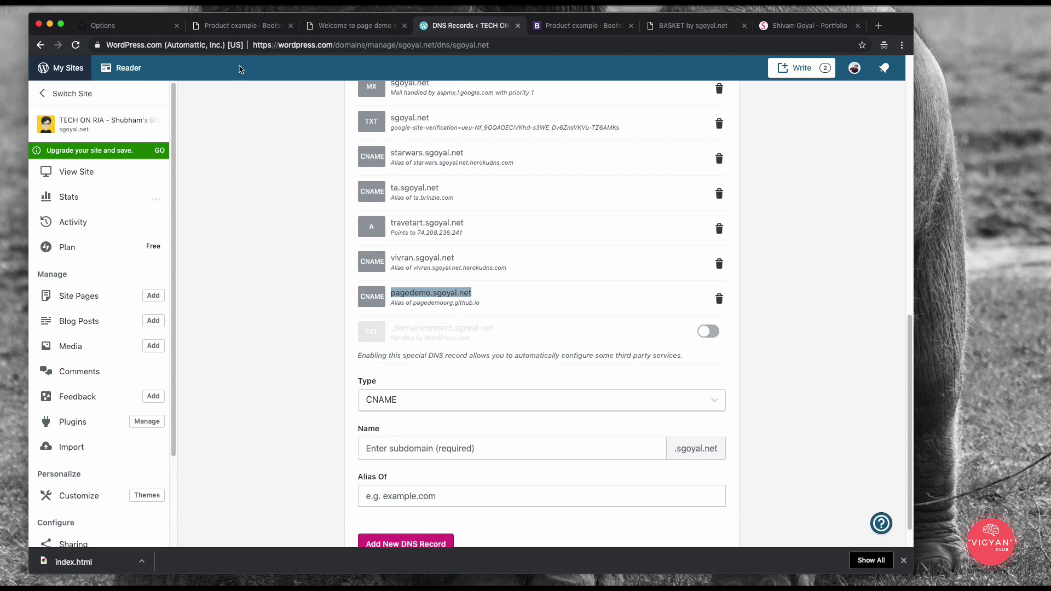
Step: Load pagedemo.sgoyal.net in the Bootstrap product page's tab
{"action": "left_click", "coordinate": [252, 26]}
{"action": "left_click", "coordinate": [249, 46]}
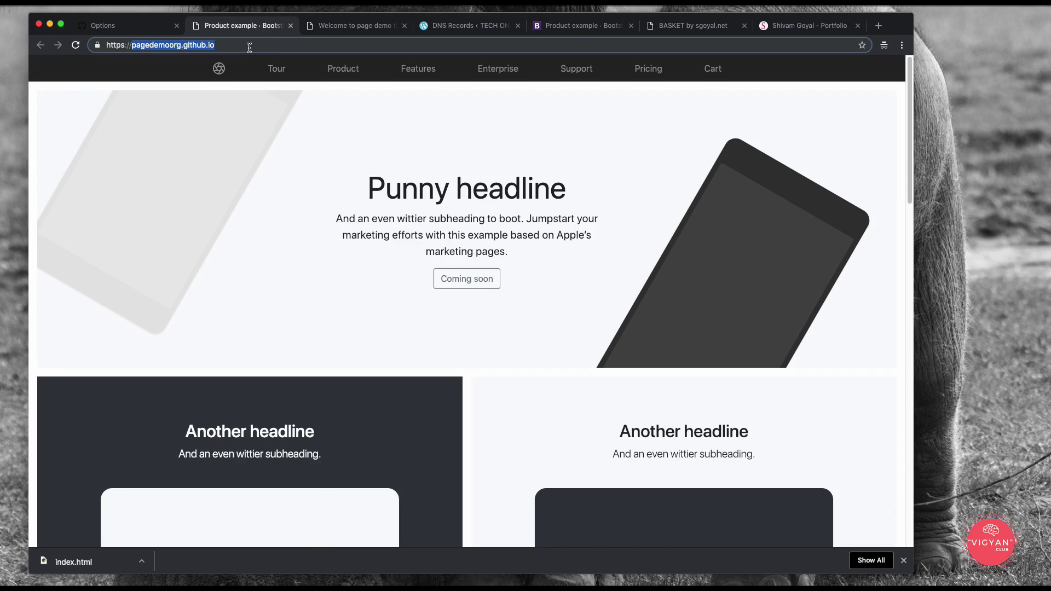
{"action": "key", "text": "super+v"}
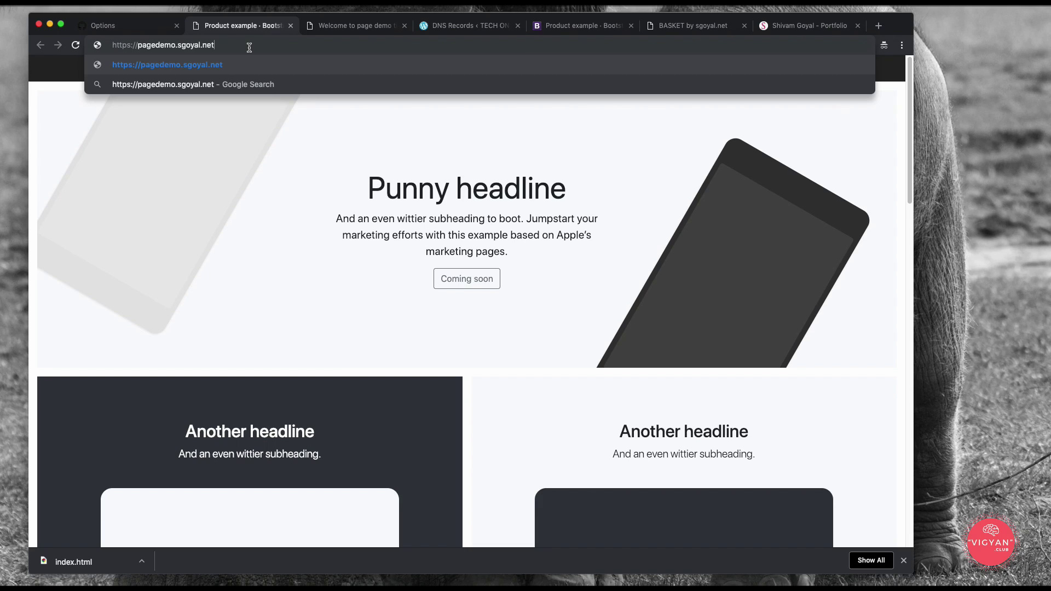
{"action": "key", "text": "Return"}
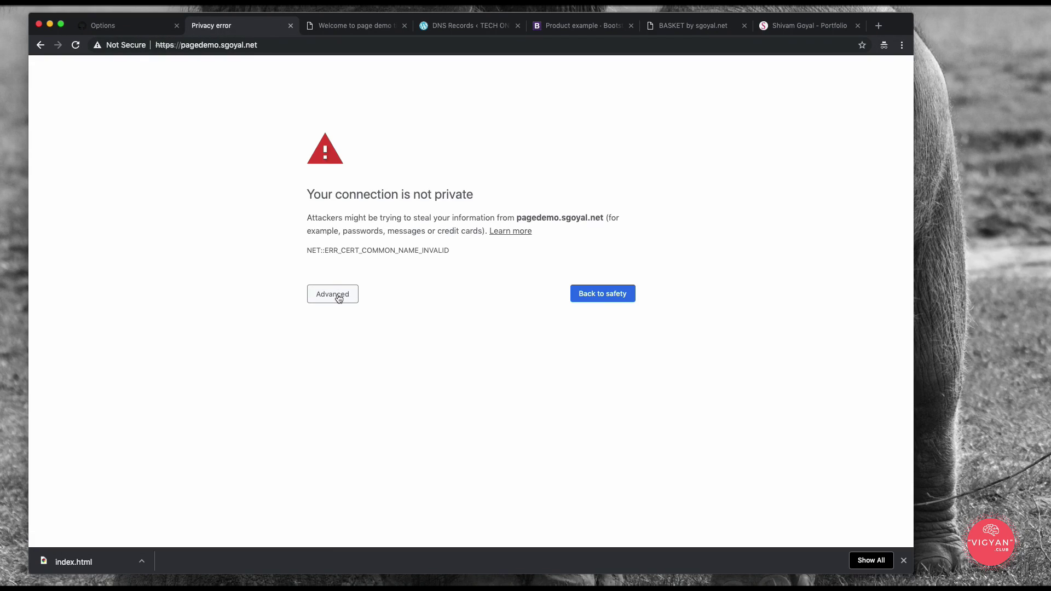
Step: Retry the address over http to reach GitHub's 404 page, then return to Pages settings
{"action": "left_click", "coordinate": [338, 298]}
{"action": "left_click", "coordinate": [175, 48]}
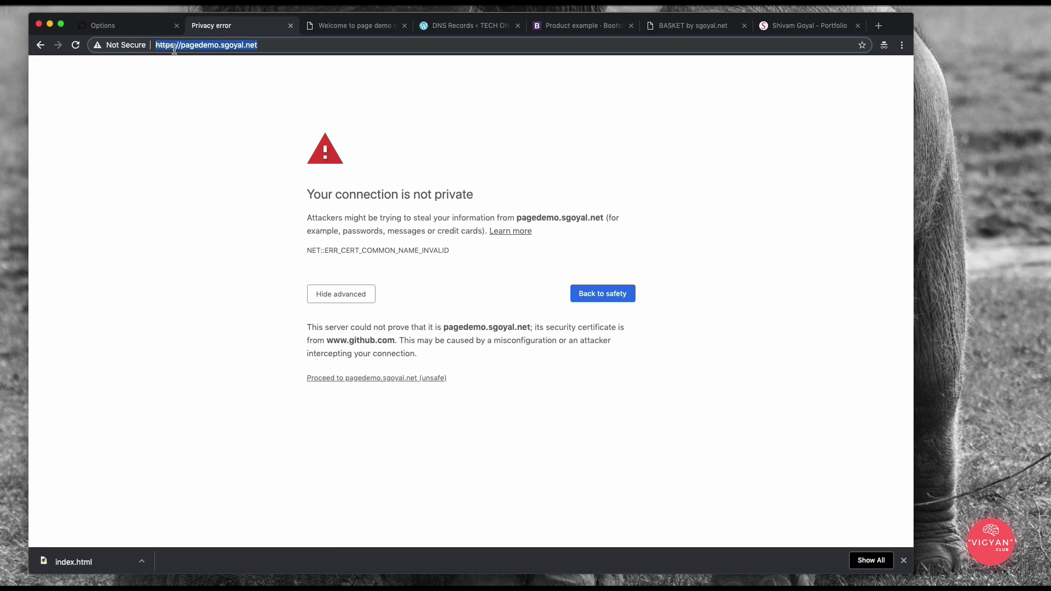
{"action": "left_click", "coordinate": [178, 46]}
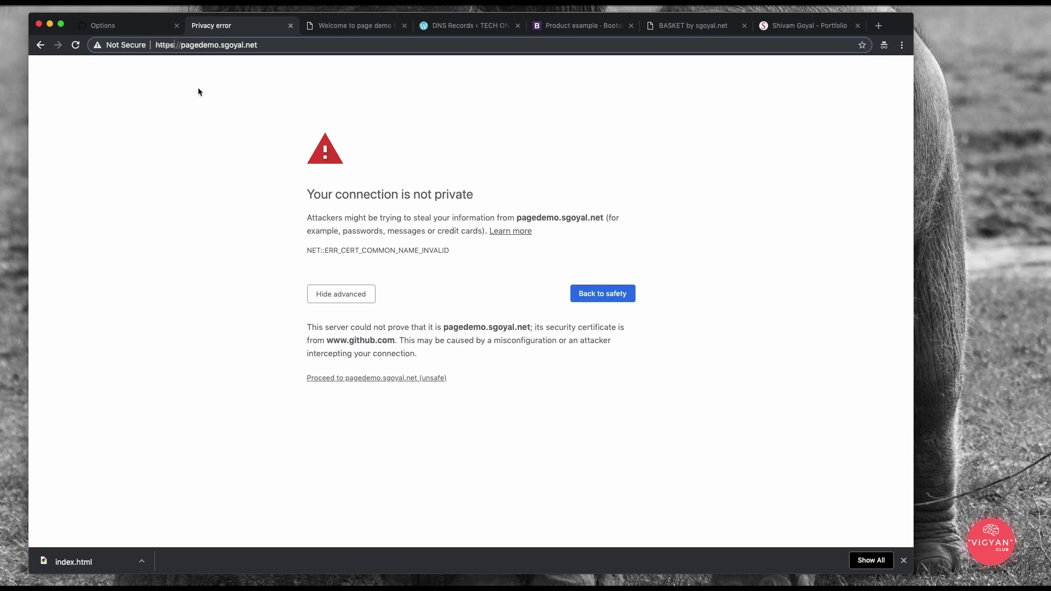
{"action": "key", "text": "BackSpace"}
{"action": "key", "text": "Return"}
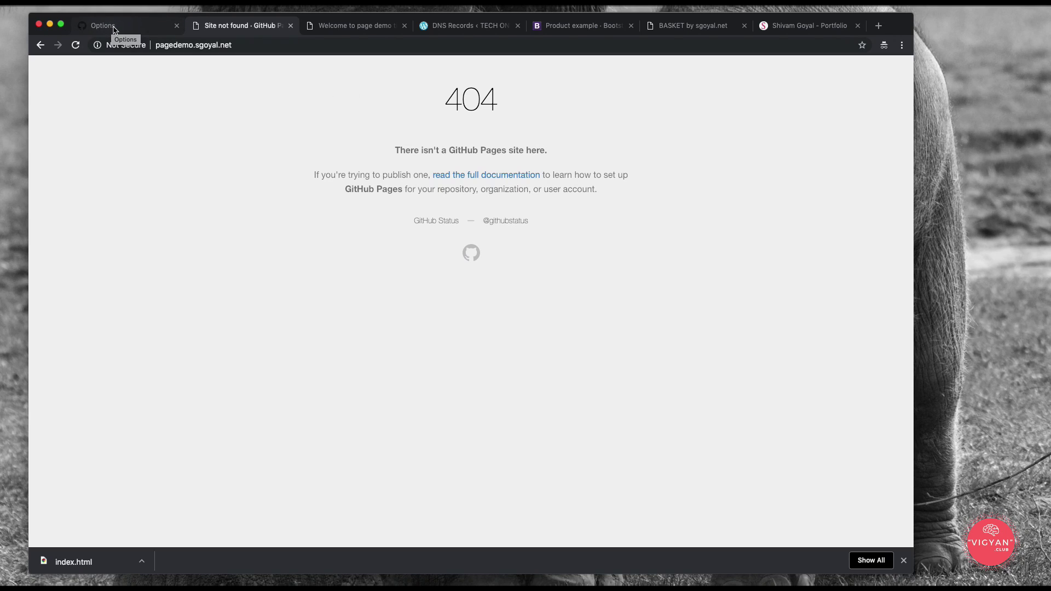
{"action": "left_click", "coordinate": [114, 30]}
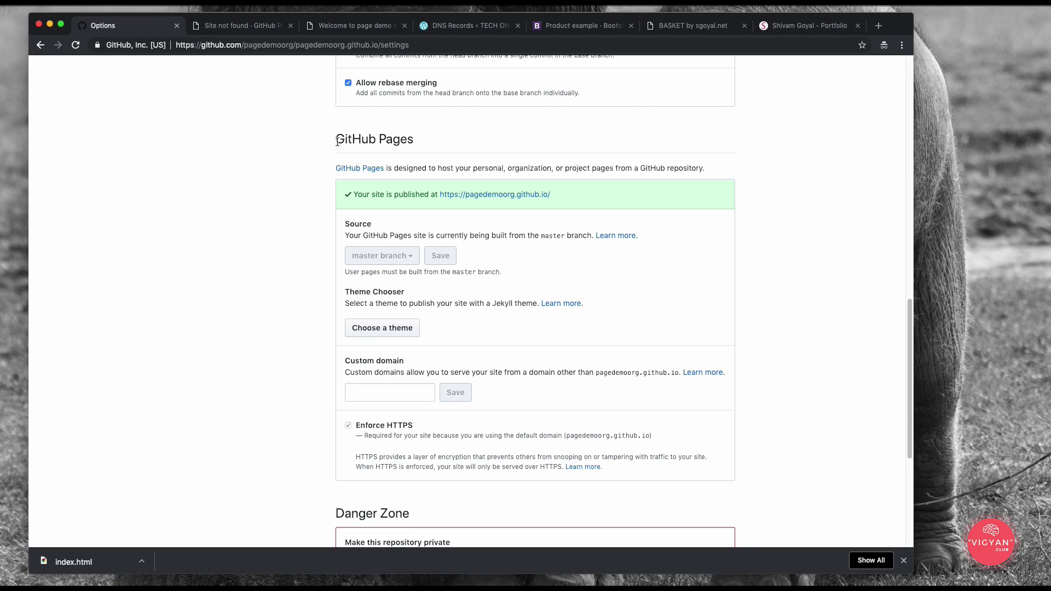
Step: Paste pagedemo.sgoyal.net into the GitHub Pages Custom domain field and save
{"action": "left_click_drag", "start_coordinate": [335, 140], "coordinate": [423, 144]}
{"action": "left_click", "coordinate": [469, 140]}
{"action": "scroll", "coordinate": [469, 140], "scroll_direction": "down", "scroll_amount": 2}
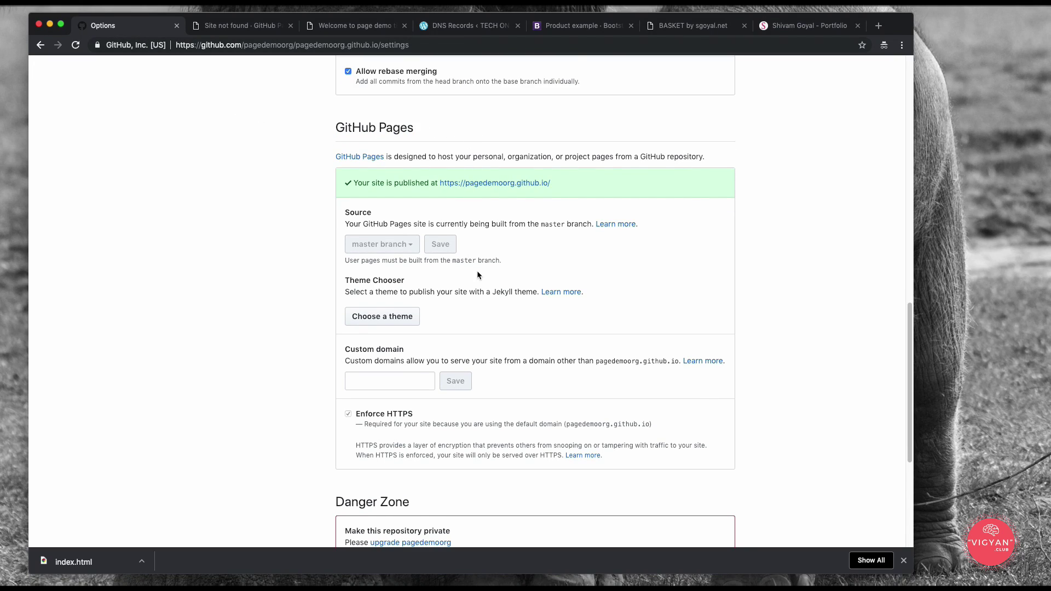
{"action": "left_click", "coordinate": [402, 355]}
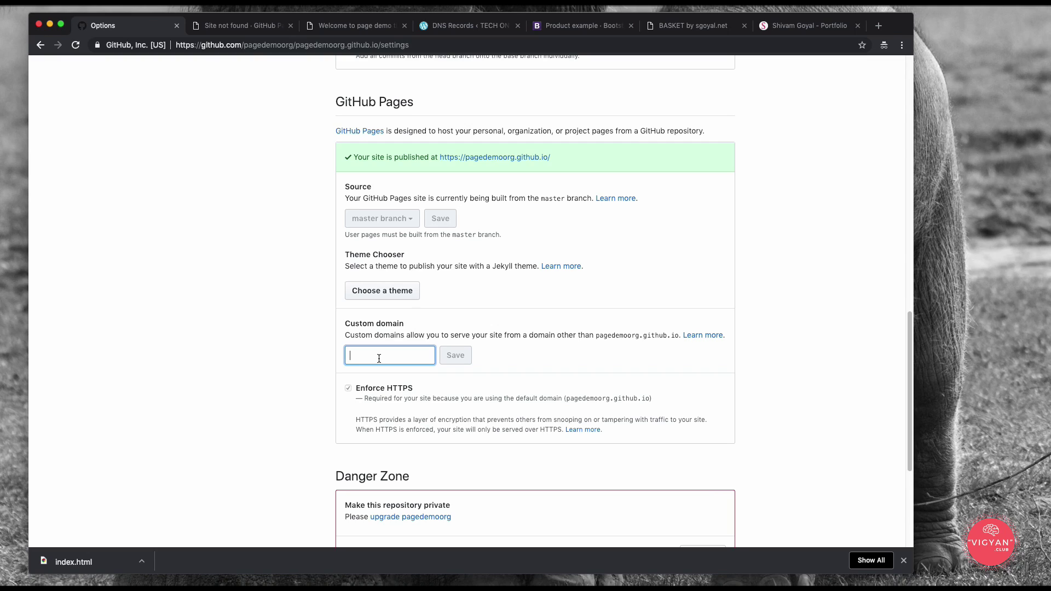
{"action": "key", "text": "super+v"}
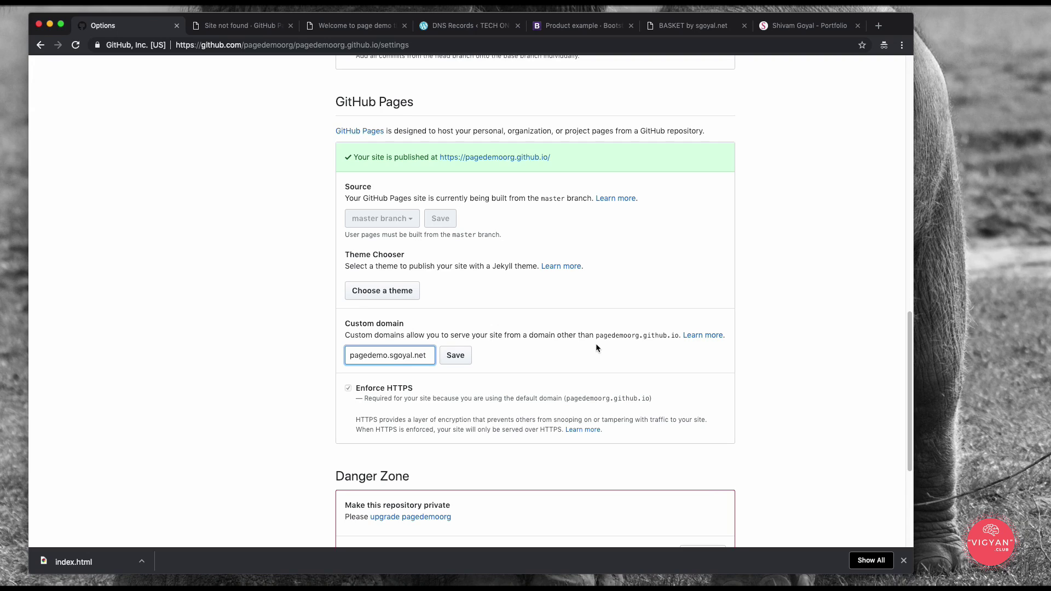
{"action": "double_click", "coordinate": [611, 338]}
{"action": "double_click", "coordinate": [655, 337]}
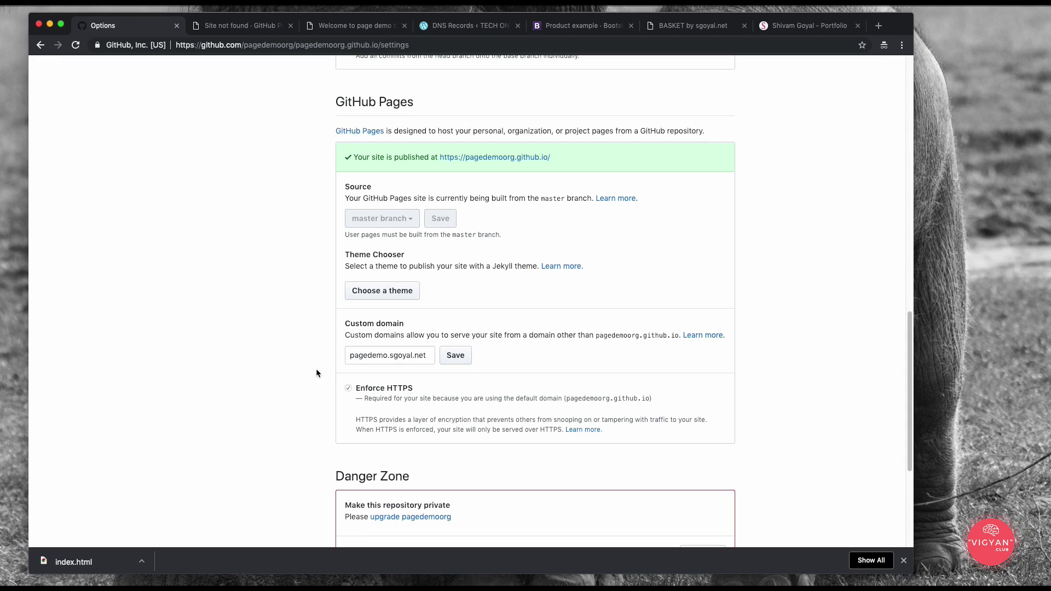
{"action": "left_click", "coordinate": [455, 355]}
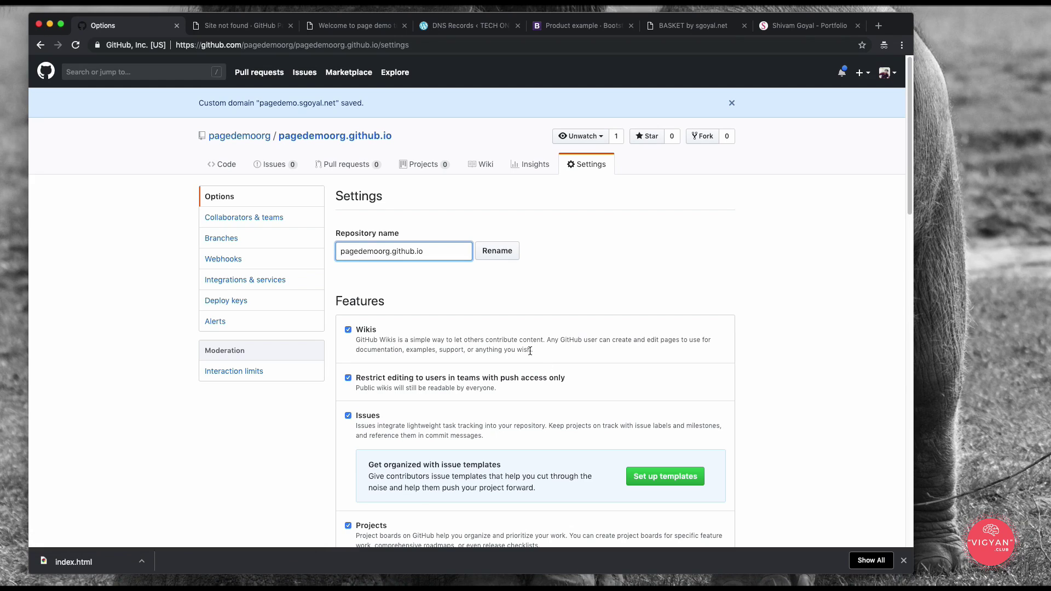
{"action": "scroll", "coordinate": [597, 293], "scroll_direction": "down", "scroll_amount": 6}
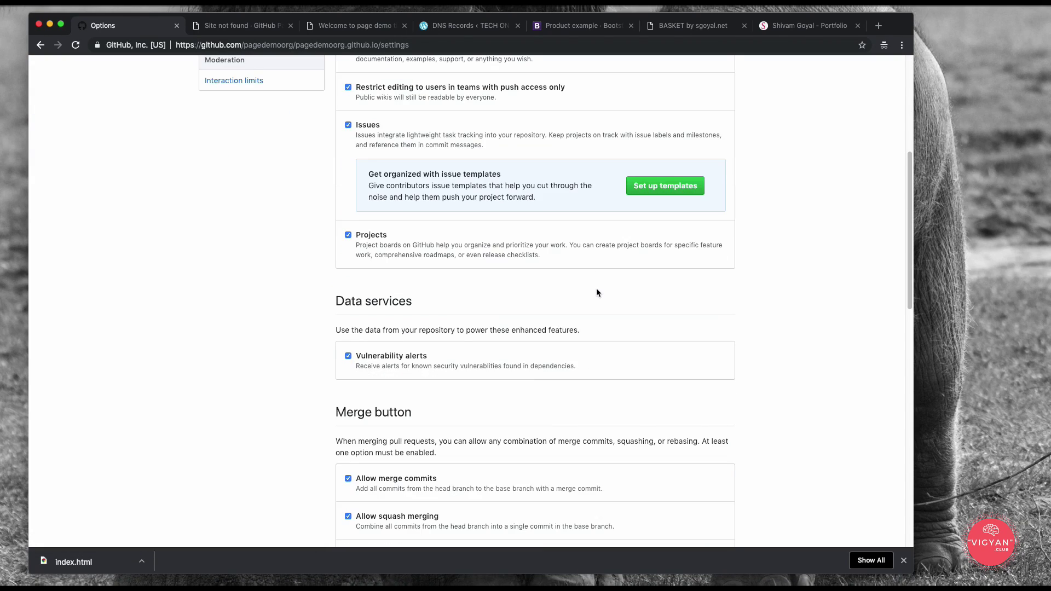
{"action": "scroll", "coordinate": [596, 292], "scroll_direction": "down", "scroll_amount": 6}
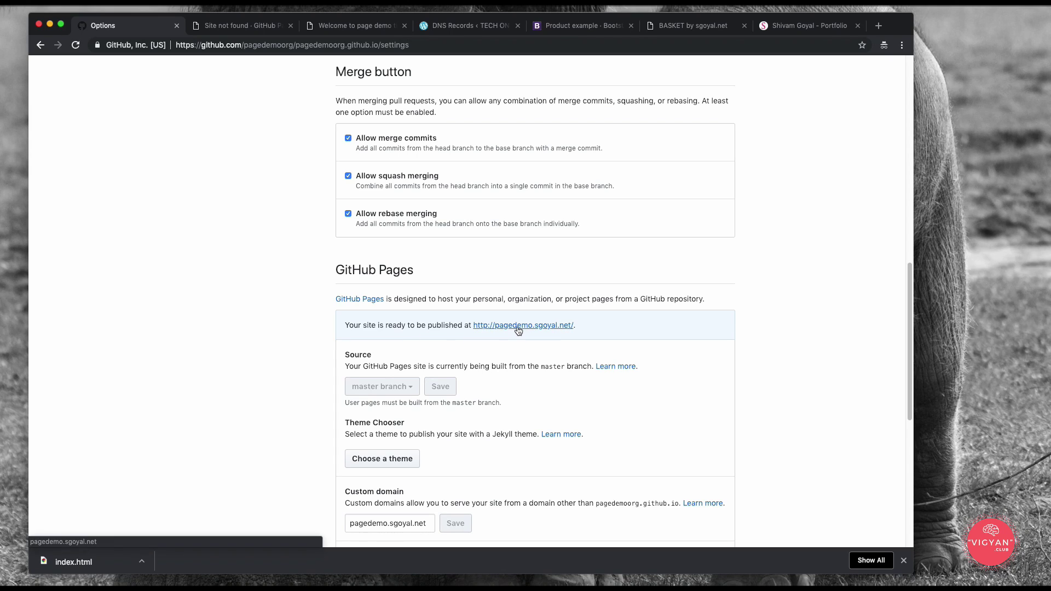
Step: Reload pagedemo.sgoyal.net to show the Bootstrap Product page with its Punny headline
{"action": "left_click", "coordinate": [249, 26]}
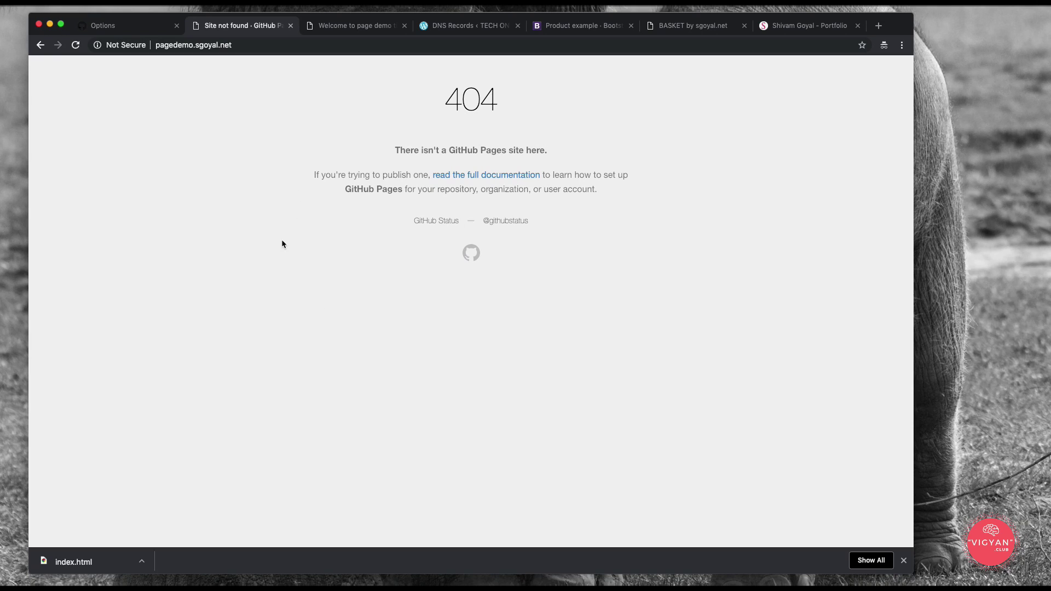
{"action": "left_click", "coordinate": [75, 45]}
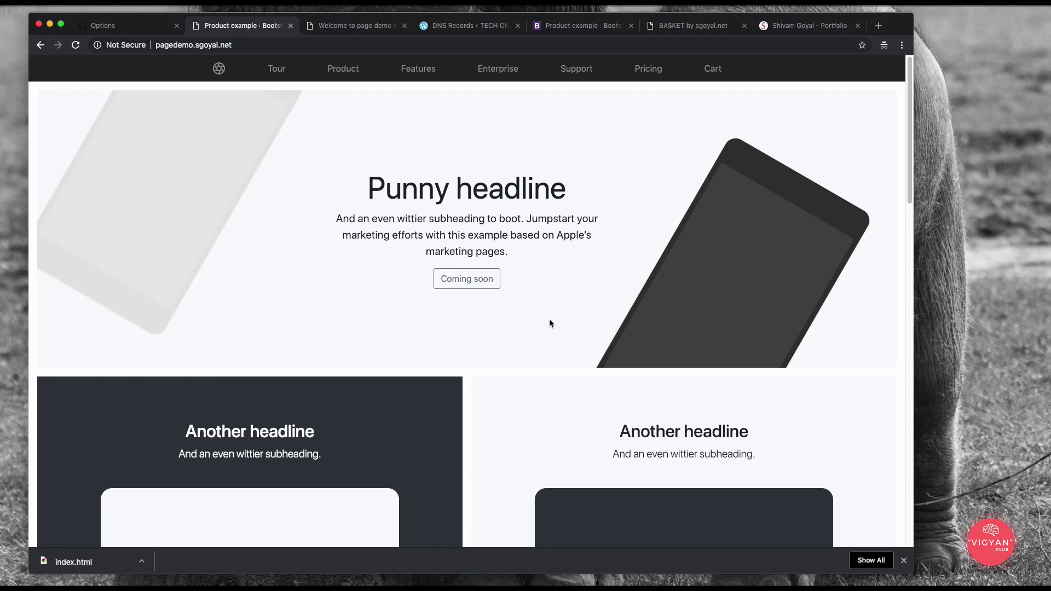
{"action": "scroll", "coordinate": [548, 327], "scroll_direction": "down", "scroll_amount": 5}
{"action": "scroll", "coordinate": [546, 329], "scroll_direction": "up", "scroll_amount": 5}
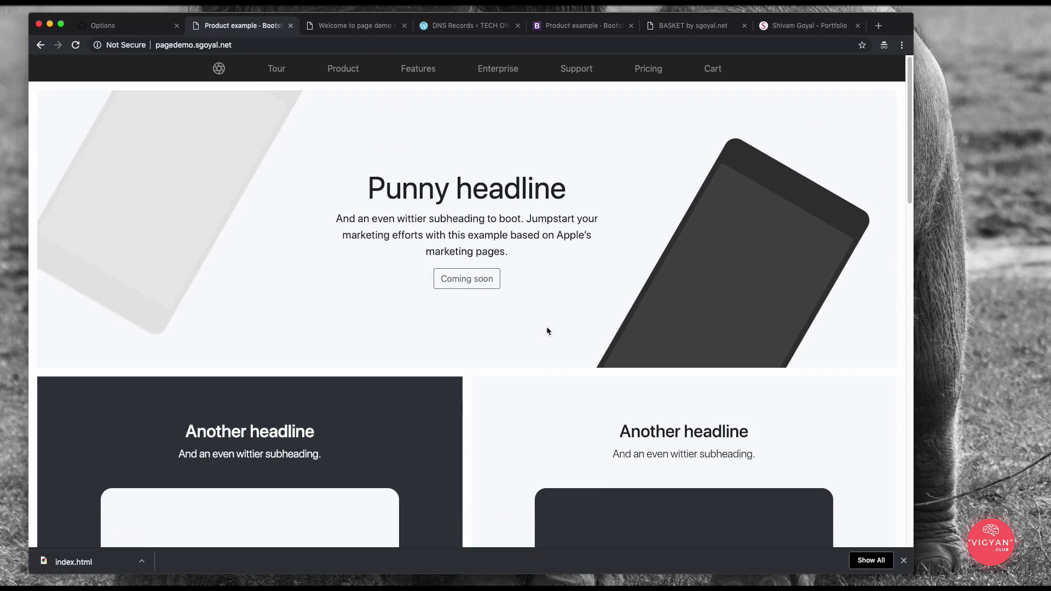